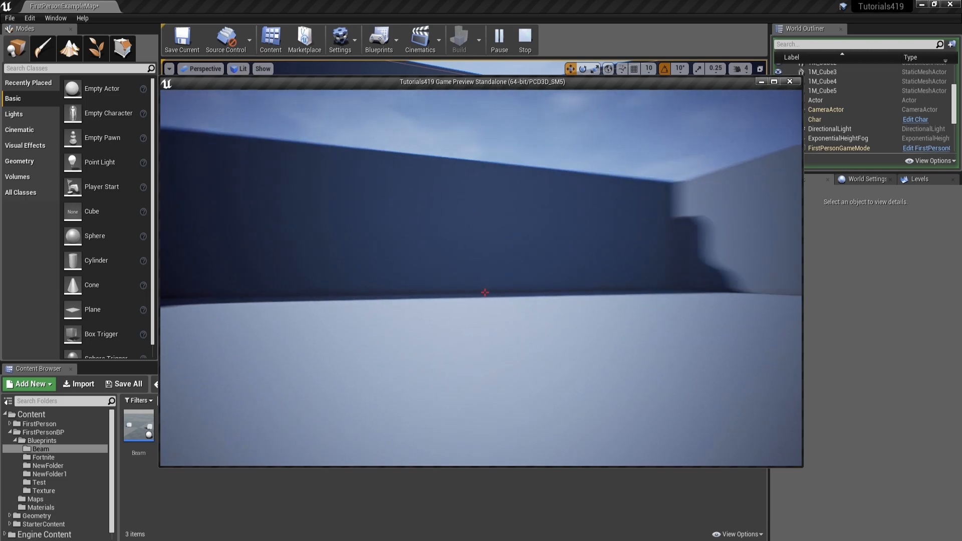
Step: Walk around the level in the running game preview, then end the preview
{"action": "key", "text": "a"}
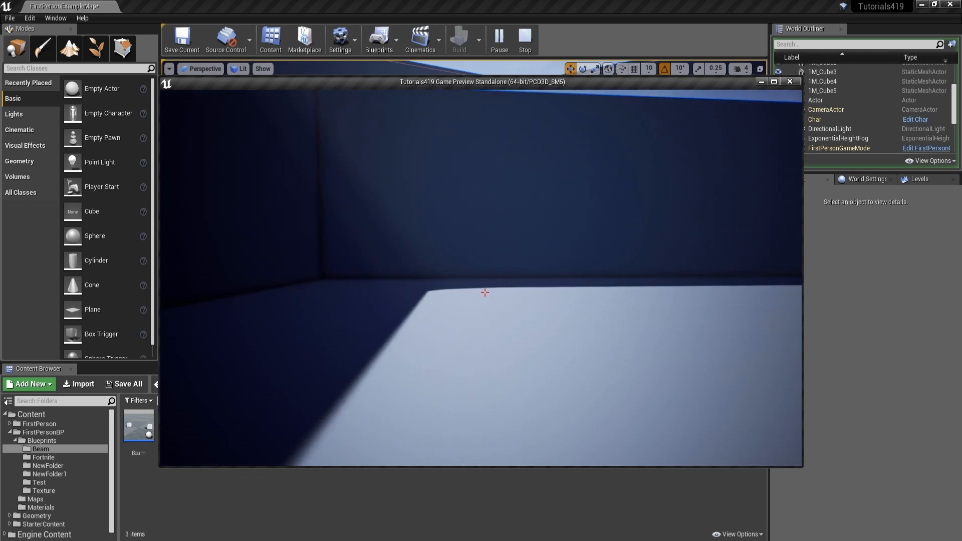
{"action": "key", "text": "d"}
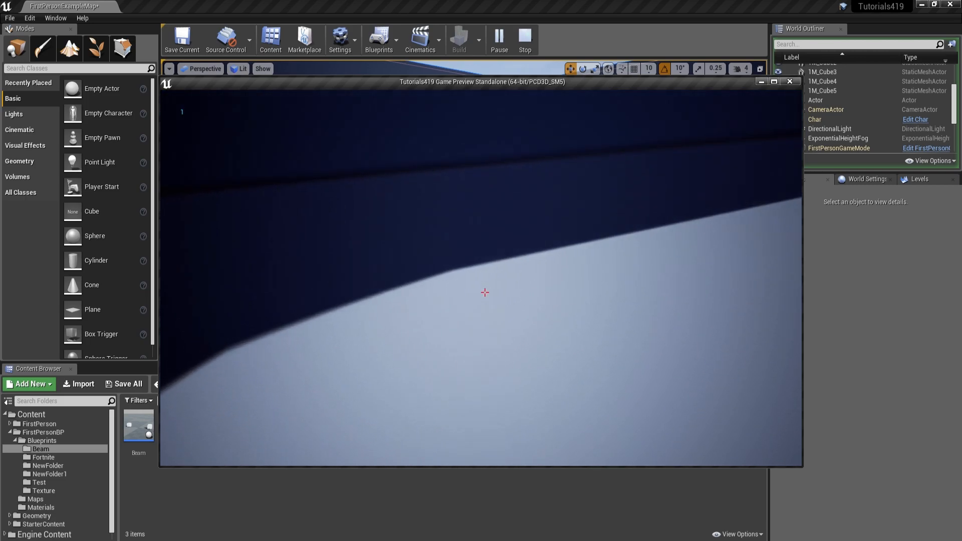
{"action": "key", "text": "w"}
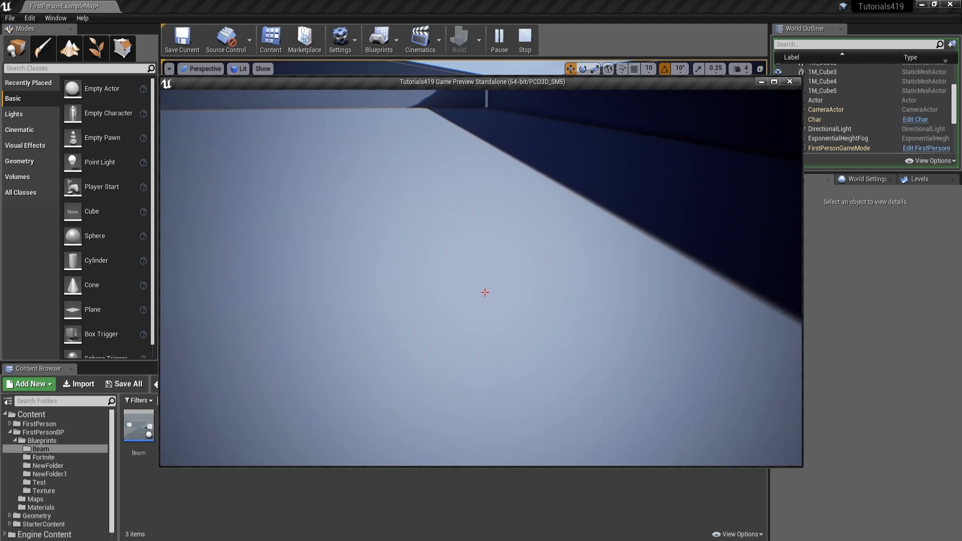
{"action": "key", "text": "Escape"}
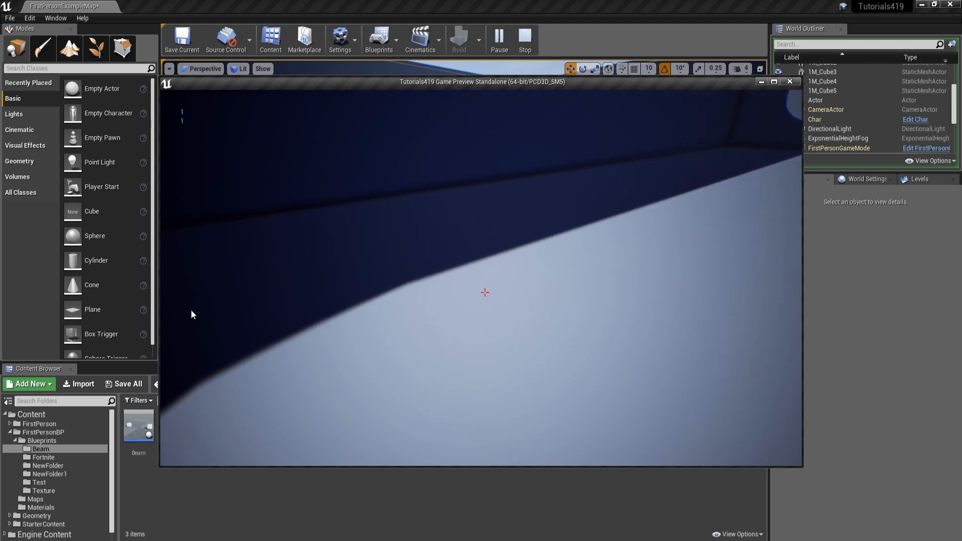
Step: Place a Beam blueprint actor on the level floor and set its Editor Billboard Scale to 0
{"action": "left_click_drag", "start_coordinate": [138, 426], "coordinate": [477, 196]}
{"action": "key", "text": "w"}
{"action": "right_click_drag", "start_coordinate": [477, 196], "coordinate": [554, 208]}
{"action": "key", "text": "s"}
{"action": "left_click", "coordinate": [796, 264]}
{"action": "type", "text": "edi"}
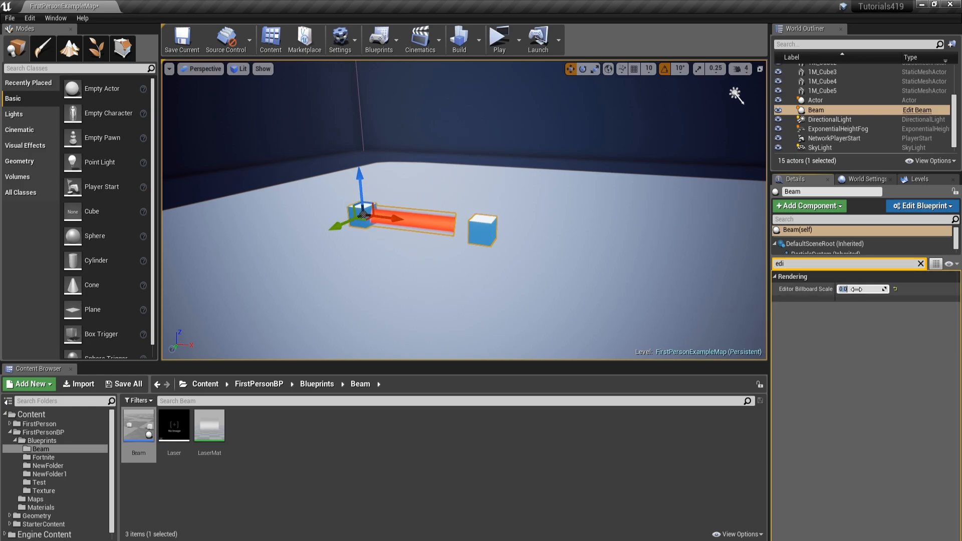
Step: Examine the placed beam's StaticMesh component and the whole Beam actor from several angles
{"action": "double_click", "coordinate": [482, 230]}
{"action": "right_click_drag", "start_coordinate": [482, 230], "coordinate": [391, 215]}
{"action": "key", "text": "d"}
{"action": "right_click_drag", "start_coordinate": [515, 261], "coordinate": [510, 274]}
{"action": "key", "text": "w"}
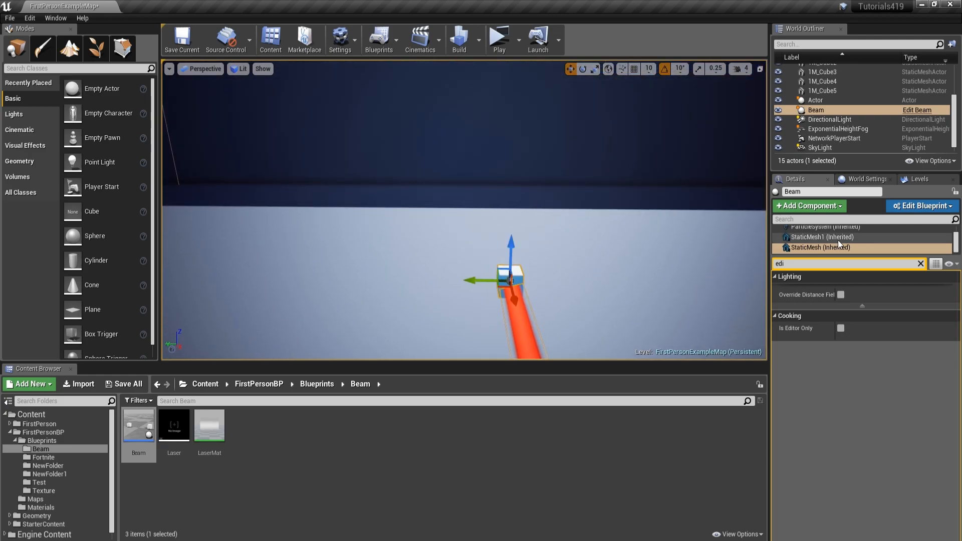
{"action": "scroll", "coordinate": [837, 242], "scroll_direction": "up", "scroll_amount": 2}
{"action": "left_click", "coordinate": [818, 232]}
{"action": "right_click_drag", "start_coordinate": [646, 240], "coordinate": [638, 270]}
{"action": "left_click_drag", "start_coordinate": [508, 220], "coordinate": [569, 226]}
{"action": "right_click_drag", "start_coordinate": [508, 222], "coordinate": [501, 205]}
{"action": "key", "text": "d"}
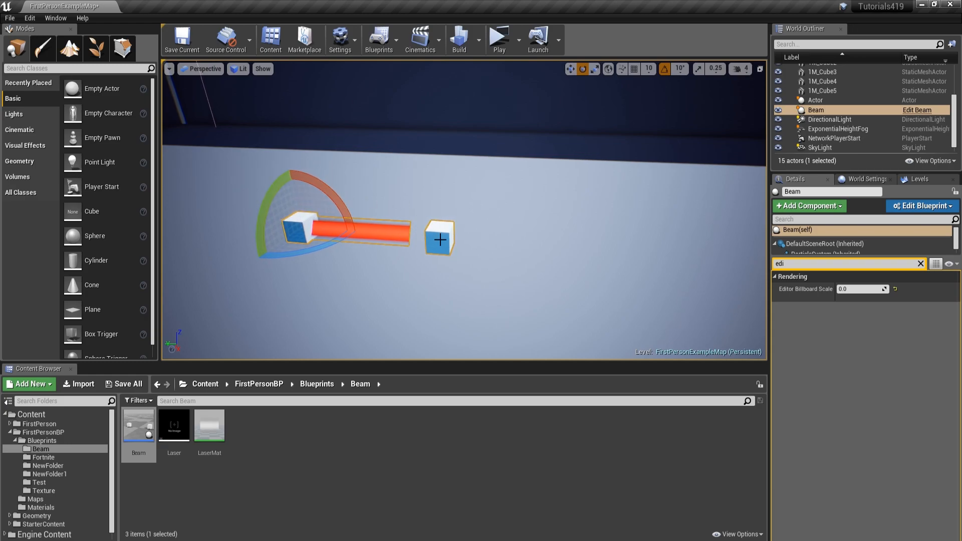
Step: Move the beam's StaticMesh1 end cube far away from the start cube and raise it into the air
{"action": "right_click_drag", "start_coordinate": [438, 240], "coordinate": [467, 234]}
{"action": "double_click", "coordinate": [359, 247]}
{"action": "key", "text": "s"}
{"action": "mouse_move", "coordinate": [332, 253]}
{"action": "right_mouse_down"}
{"action": "mouse_move", "coordinate": [281, 250]}
{"action": "mouse_move", "coordinate": [332, 254]}
{"action": "right_mouse_up"}
{"action": "key", "text": "w"}
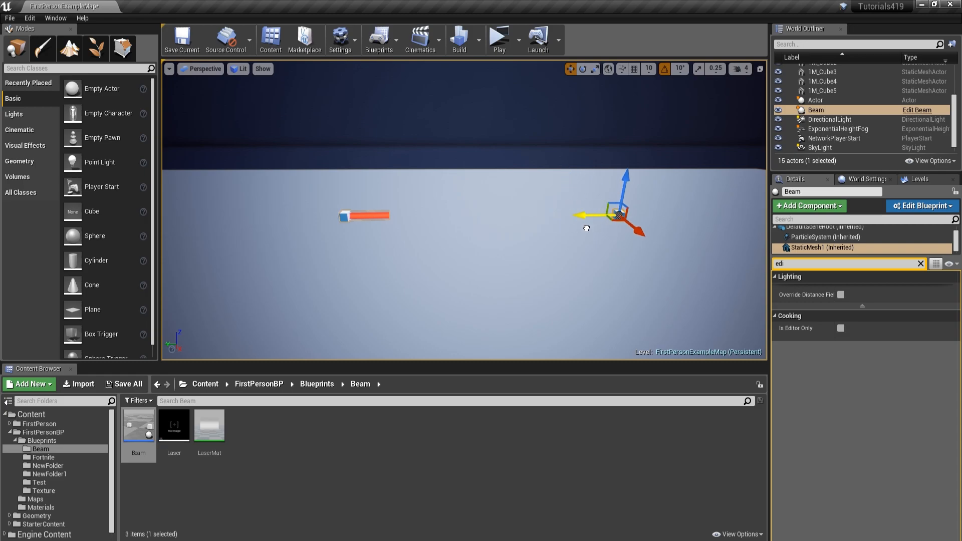
{"action": "key", "text": "s"}
{"action": "right_click_drag", "start_coordinate": [635, 230], "coordinate": [651, 213]}
{"action": "right_click_drag", "start_coordinate": [619, 93], "coordinate": [528, 213]}
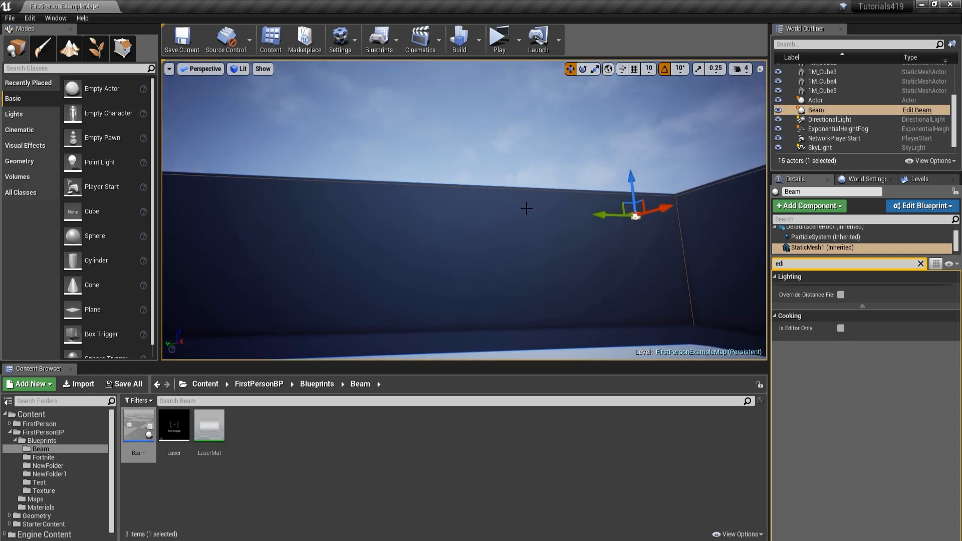
Step: Play the level, inspect the stretched red beam from several sides, and stop the preview
{"action": "left_click", "coordinate": [501, 43]}
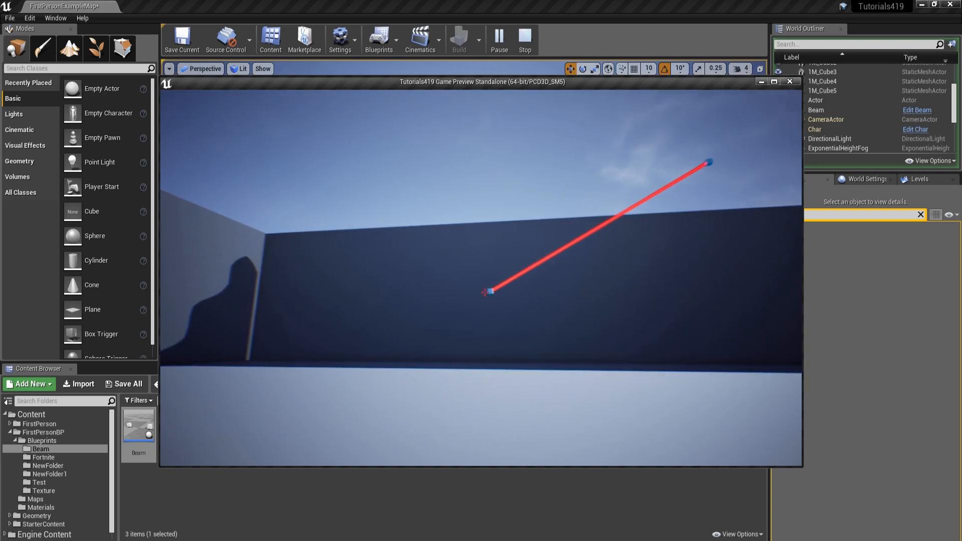
{"action": "key", "text": "w"}
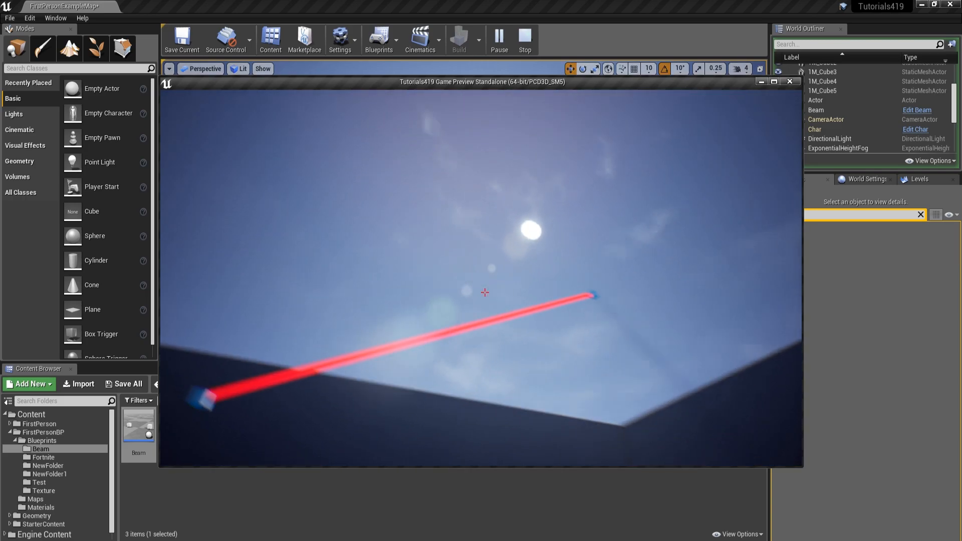
{"action": "key", "text": "w"}
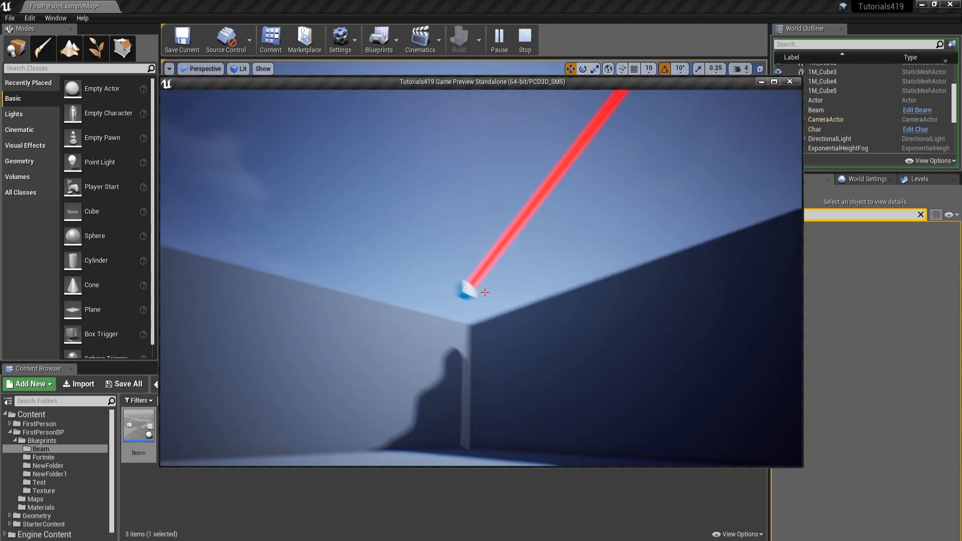
{"action": "key", "text": "d"}
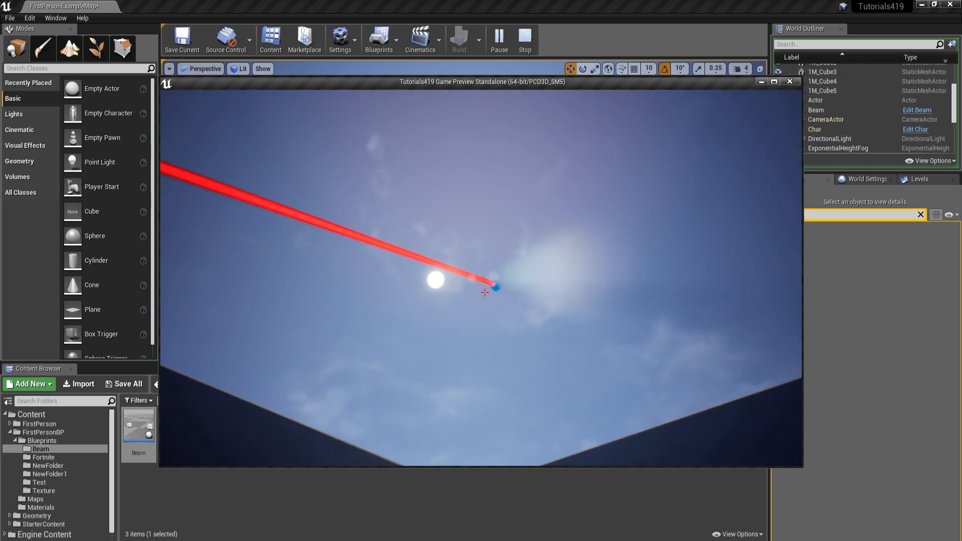
{"action": "key", "text": "Escape"}
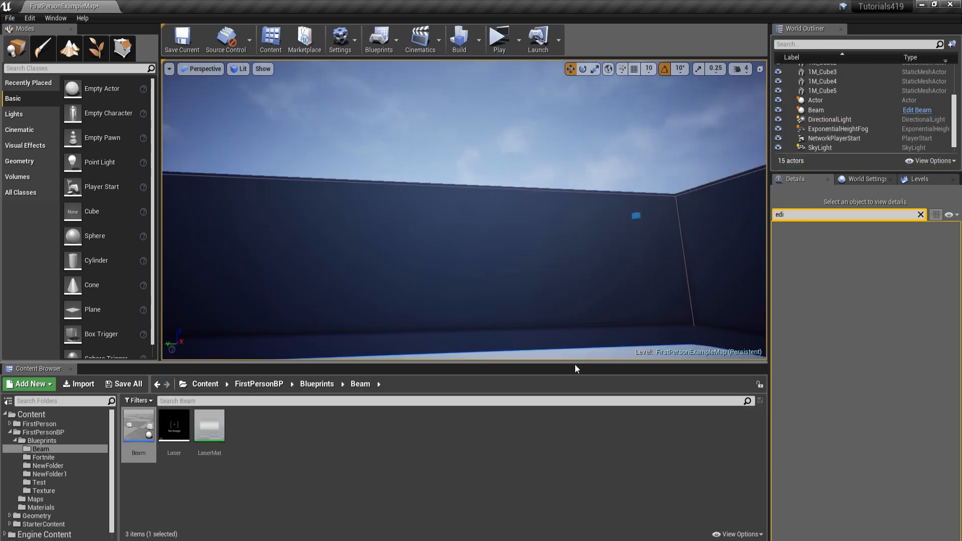
Step: Duplicate the Beam actor in the level and place the copy beside the original
{"action": "right_click_drag", "start_coordinate": [511, 264], "coordinate": [570, 260]}
{"action": "left_click", "coordinate": [513, 261]}
{"action": "key", "text": "ctrl+w"}
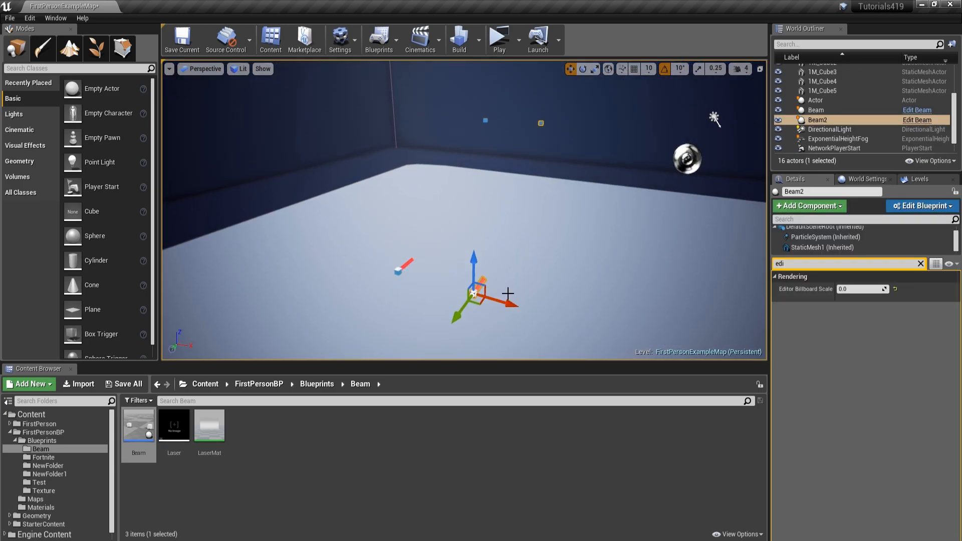
{"action": "right_click_drag", "start_coordinate": [553, 239], "coordinate": [551, 175]}
{"action": "key", "text": "w"}
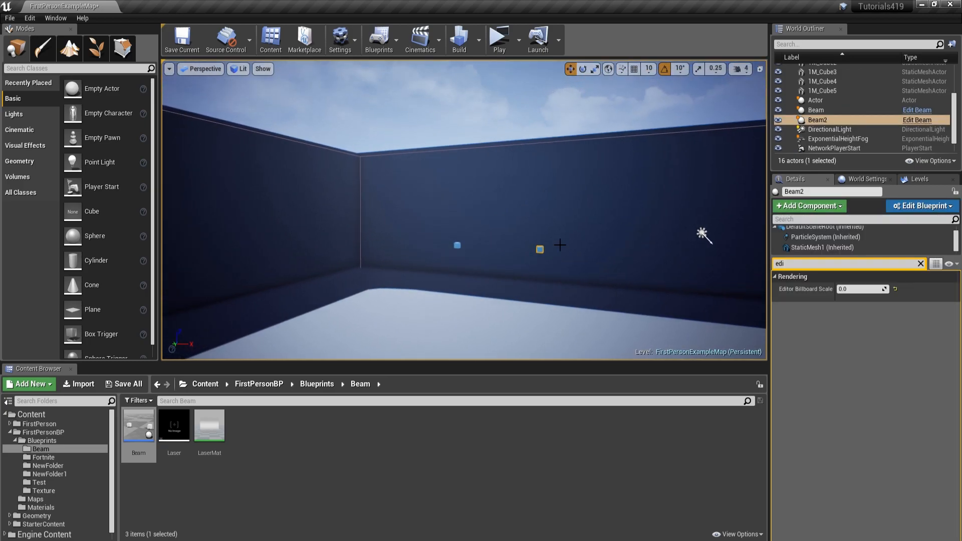
Step: Shift the StaticMesh1 end cube of the duplicated beam along the X axis
{"action": "left_click", "coordinate": [544, 248]}
{"action": "right_click_drag", "start_coordinate": [543, 248], "coordinate": [603, 262]}
{"action": "key", "text": "s"}
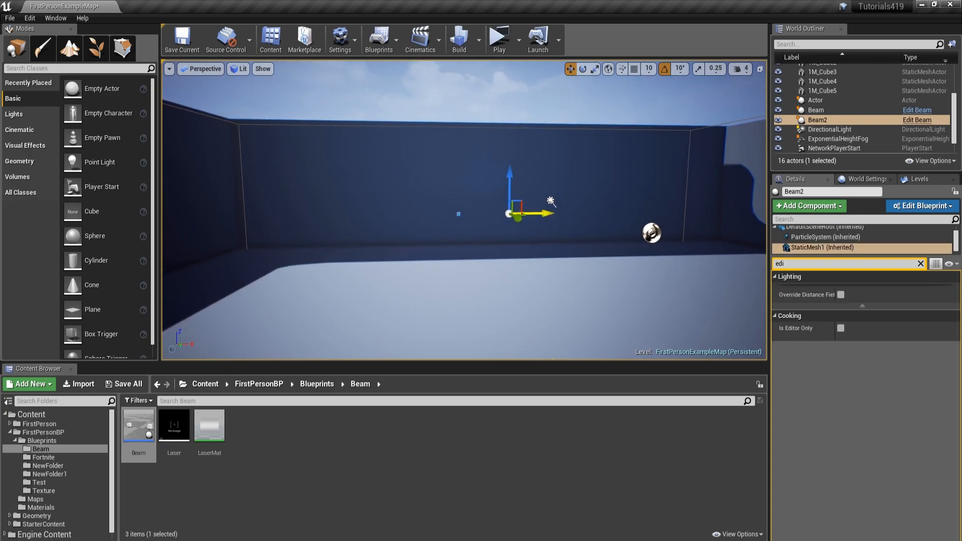
Step: Play the level, walk around the two beams to inspect them from different sides, and stop the preview
{"action": "key", "text": "alt+p"}
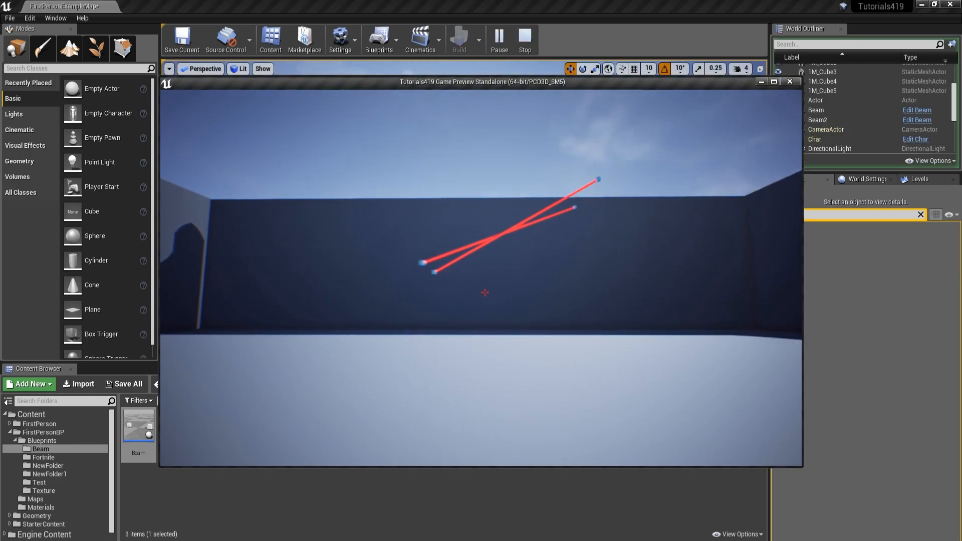
{"action": "key", "text": "w"}
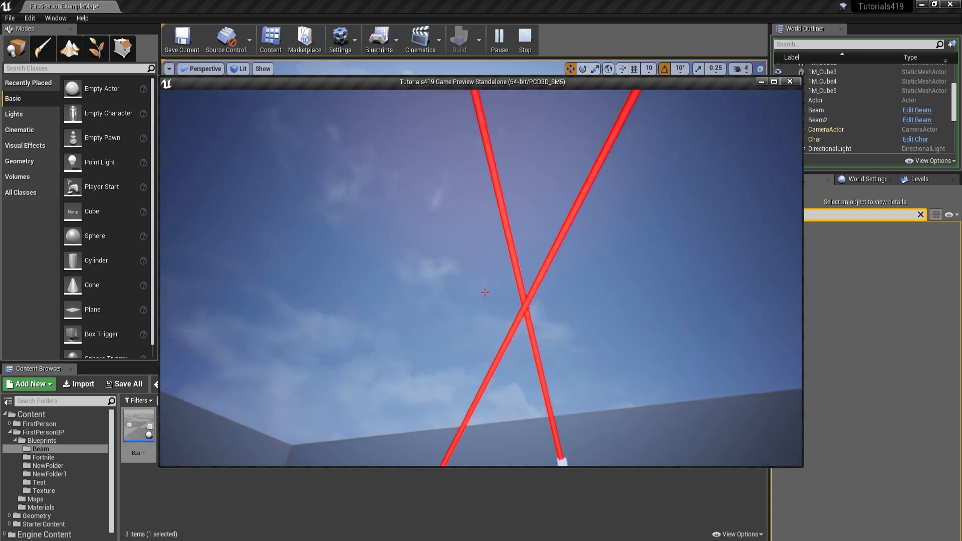
{"action": "key", "text": "s"}
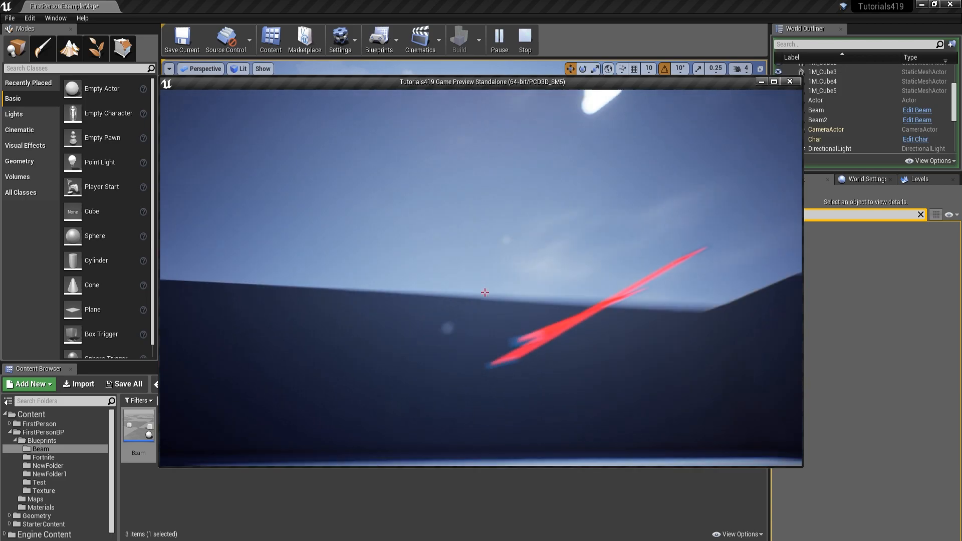
{"action": "key", "text": "w"}
{"action": "key", "text": "s"}
{"action": "key", "text": "w"}
{"action": "key", "text": "w"}
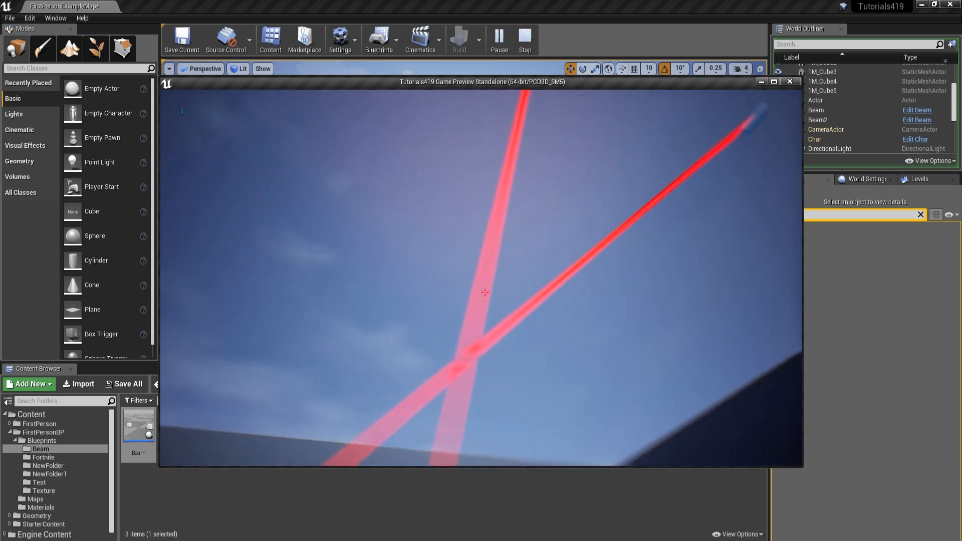
{"action": "key", "text": "a"}
{"action": "key", "text": "d"}
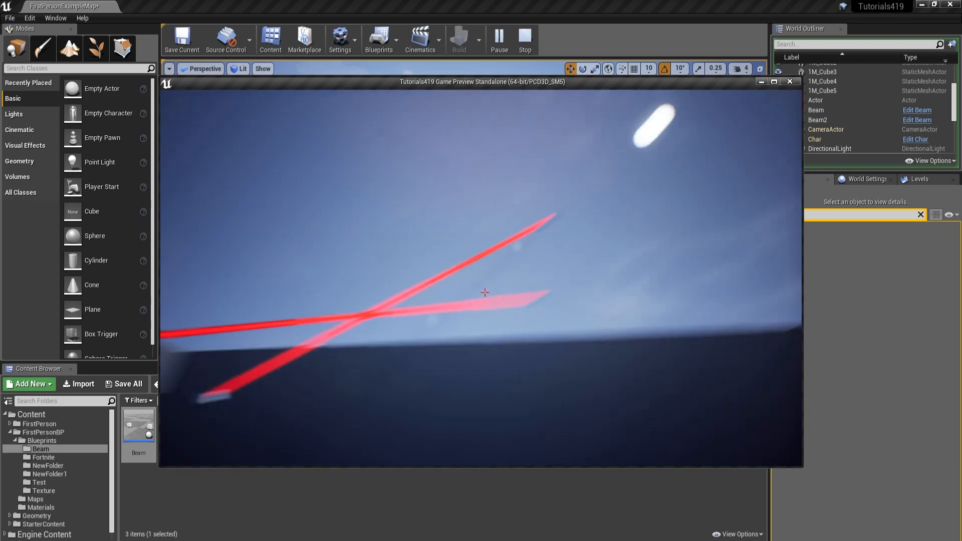
{"action": "key", "text": "a"}
{"action": "key", "text": "Escape"}
Step: Open the Beam blueprint and look over its event graph and its component preview
{"action": "right_click_drag", "start_coordinate": [372, 322], "coordinate": [431, 350]}
{"action": "double_click", "coordinate": [139, 428]}
{"action": "scroll", "coordinate": [393, 320], "scroll_direction": "down", "scroll_amount": 5}
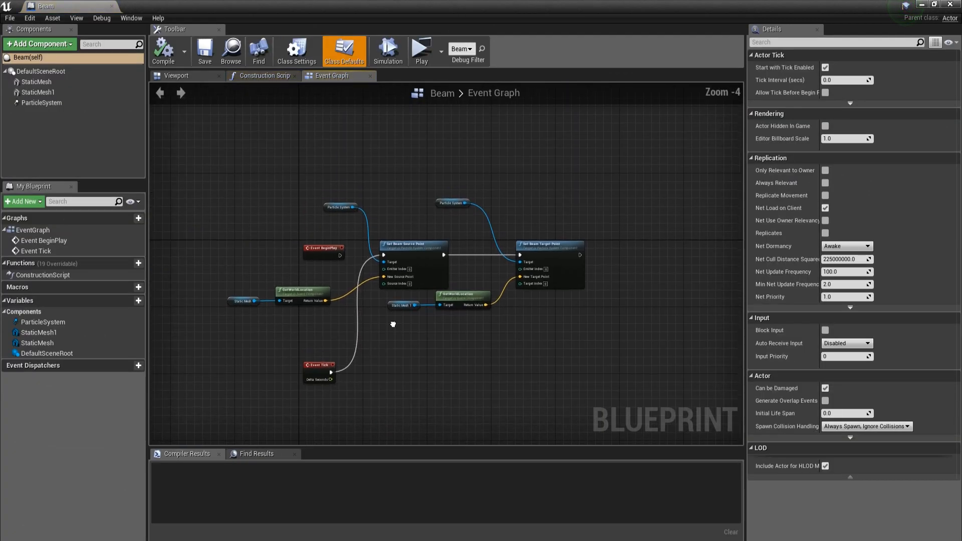
{"action": "left_click", "coordinate": [202, 77]}
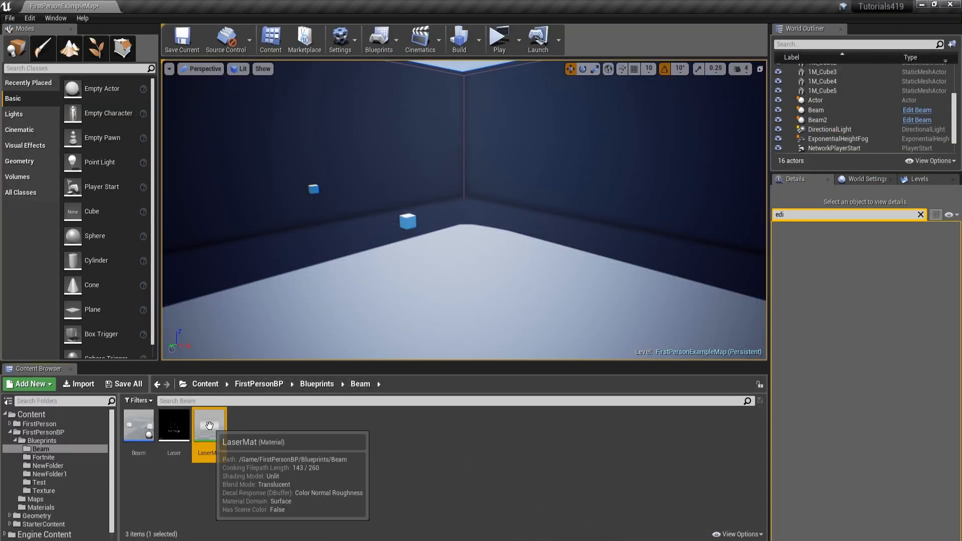
Step: Open the LaserMat material and the Laser particle system, and reorder the open assets so LaserMat comes last
{"action": "double_click", "coordinate": [209, 426]}
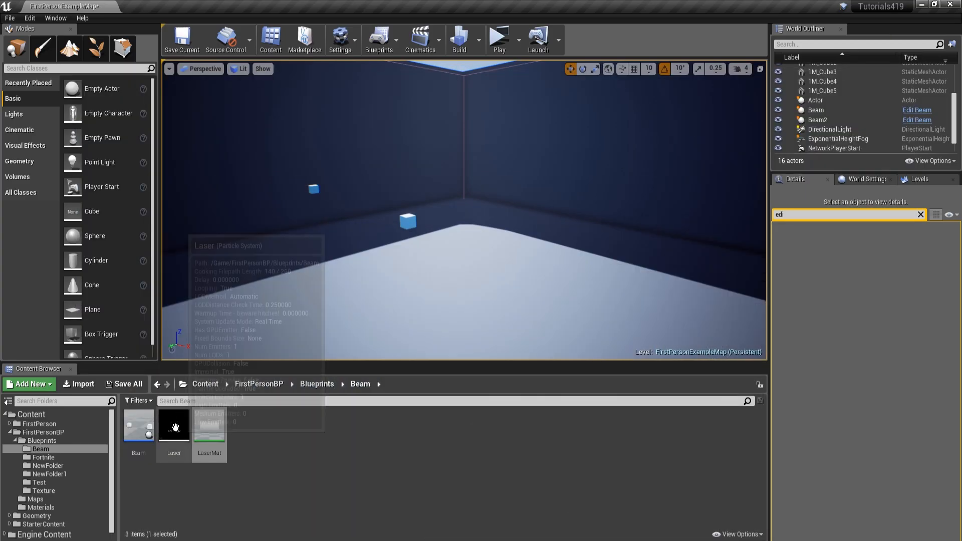
{"action": "double_click", "coordinate": [175, 427]}
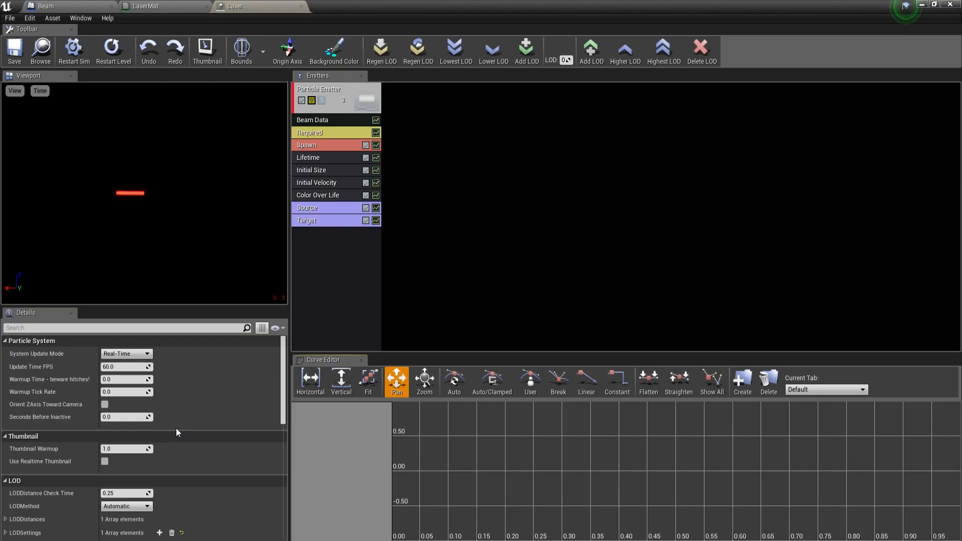
{"action": "left_click", "coordinate": [155, 8]}
{"action": "right_click_drag", "start_coordinate": [332, 227], "coordinate": [436, 244]}
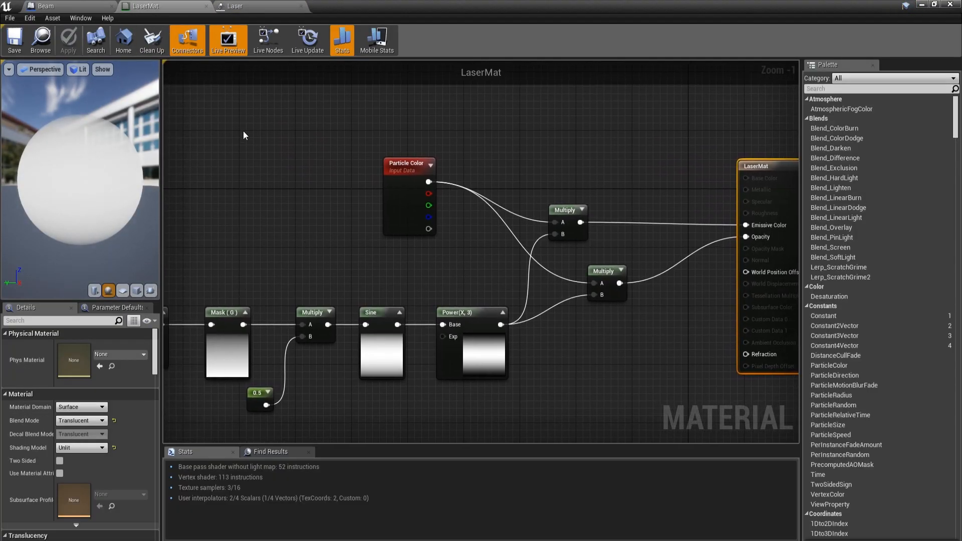
{"action": "left_click_drag", "start_coordinate": [176, 5], "coordinate": [270, 6]}
Step: Examine the LaserMat node network from the material output back to the TexCoord and Mask (G) nodes
{"action": "right_click_drag", "start_coordinate": [499, 151], "coordinate": [259, 139]}
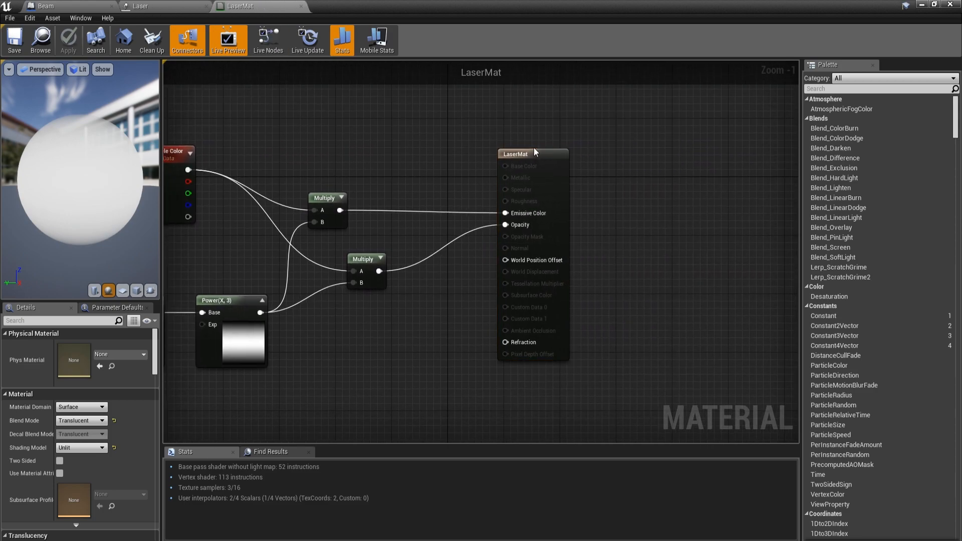
{"action": "scroll", "coordinate": [661, 148], "scroll_direction": "up", "scroll_amount": 1}
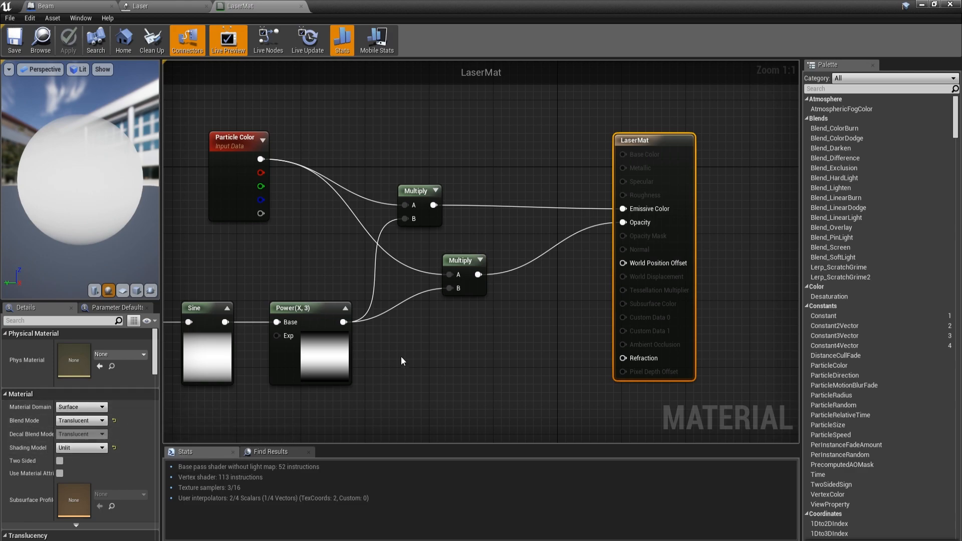
{"action": "right_click_drag", "start_coordinate": [435, 346], "coordinate": [540, 326]}
{"action": "right_click_drag", "start_coordinate": [272, 238], "coordinate": [678, 226]}
{"action": "scroll", "coordinate": [679, 225], "scroll_direction": "down", "scroll_amount": 3}
{"action": "scroll", "coordinate": [507, 235], "scroll_direction": "up", "scroll_amount": 3}
{"action": "right_click_drag", "start_coordinate": [506, 232], "coordinate": [341, 203]}
{"action": "left_click", "coordinate": [323, 281]}
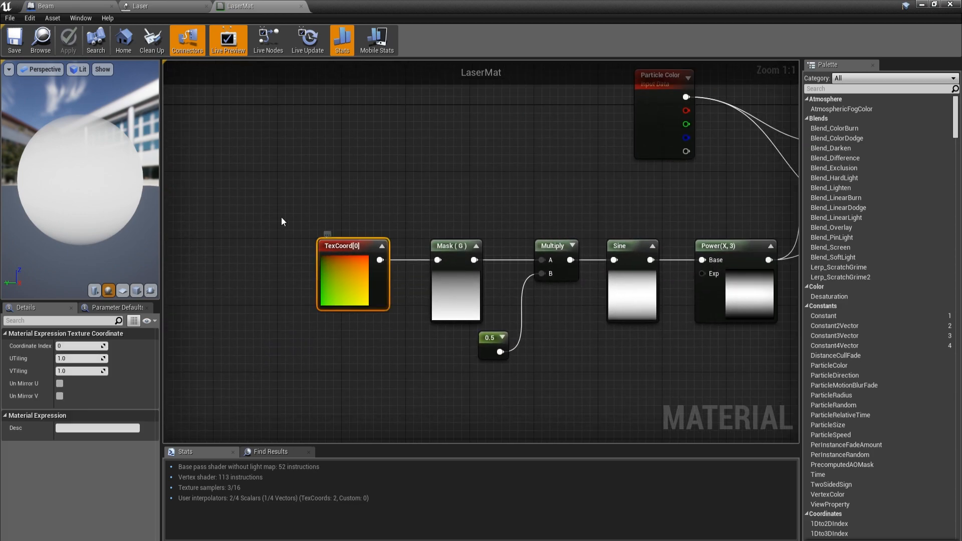
{"action": "left_click_drag", "start_coordinate": [413, 350], "coordinate": [411, 346]}
{"action": "left_click", "coordinate": [465, 260]}
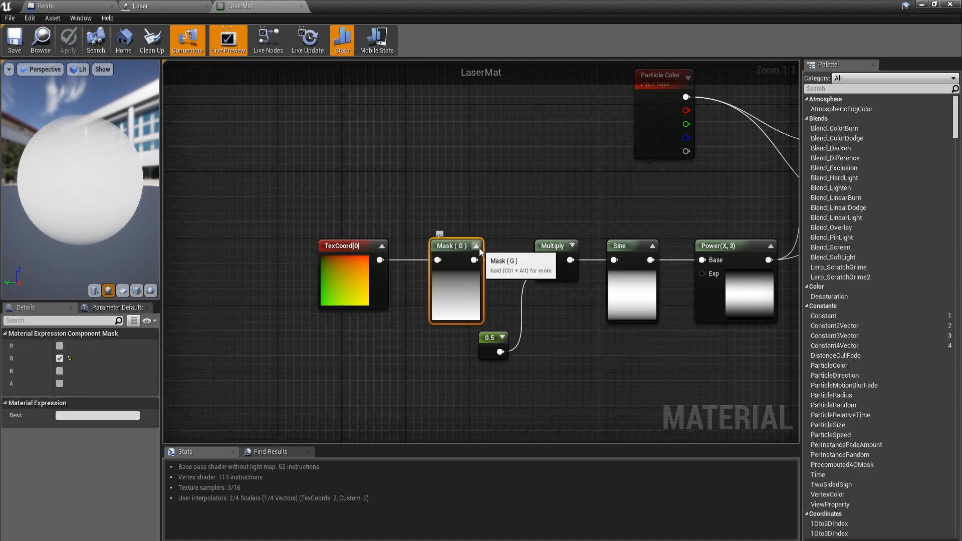
Step: Collapse and re-expand the Mask (G) node's preview, and expand the preview of the Multiply node feeding Sine
{"action": "left_click", "coordinate": [476, 246]}
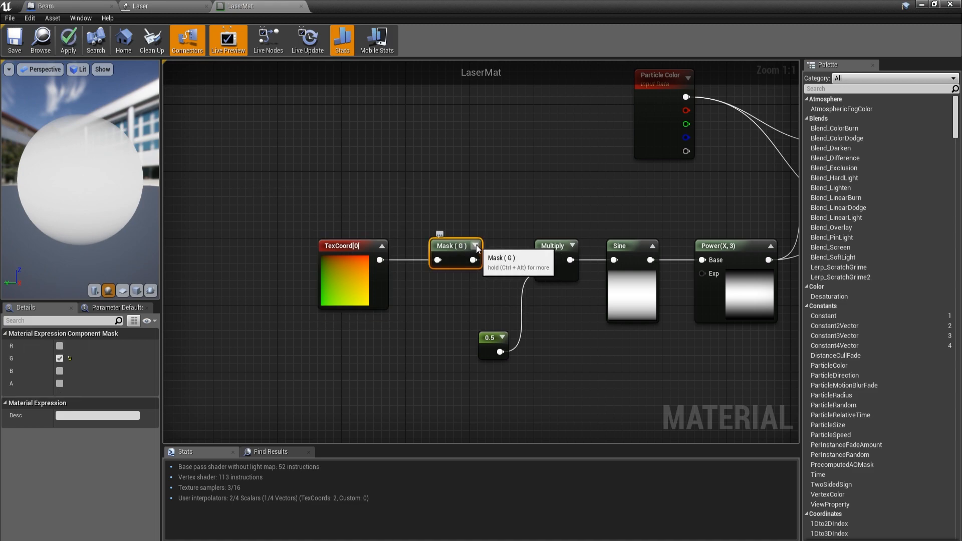
{"action": "left_click", "coordinate": [477, 247]}
{"action": "right_click_drag", "start_coordinate": [479, 248], "coordinate": [358, 245]}
{"action": "left_click", "coordinate": [453, 244]}
{"action": "left_click_drag", "start_coordinate": [460, 240], "coordinate": [444, 240]}
{"action": "right_click_drag", "start_coordinate": [526, 232], "coordinate": [548, 206]}
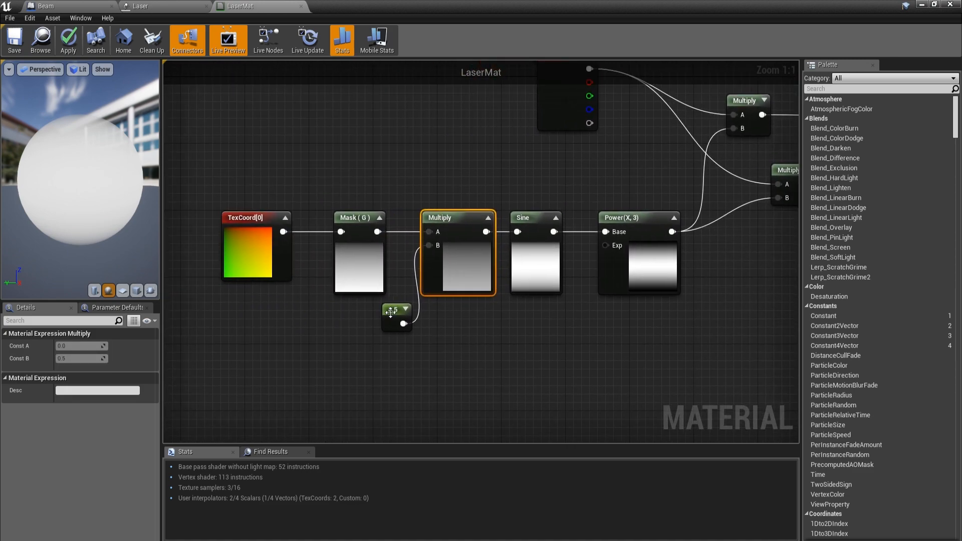
Step: Examine the 0.5 constant and the Mask (G) node within the TexCoord-to-Sine chain
{"action": "left_click_drag", "start_coordinate": [390, 315], "coordinate": [372, 317]}
{"action": "right_click_drag", "start_coordinate": [344, 271], "coordinate": [418, 310]}
{"action": "left_click", "coordinate": [416, 301]}
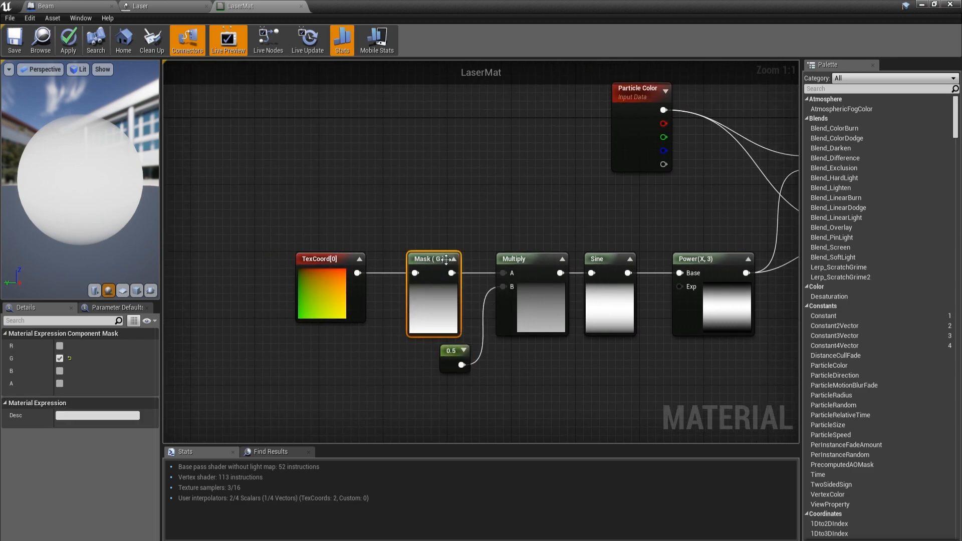
{"action": "left_click_drag", "start_coordinate": [458, 345], "coordinate": [459, 346]}
{"action": "left_click", "coordinate": [464, 320]}
{"action": "right_click_drag", "start_coordinate": [464, 319], "coordinate": [492, 278]}
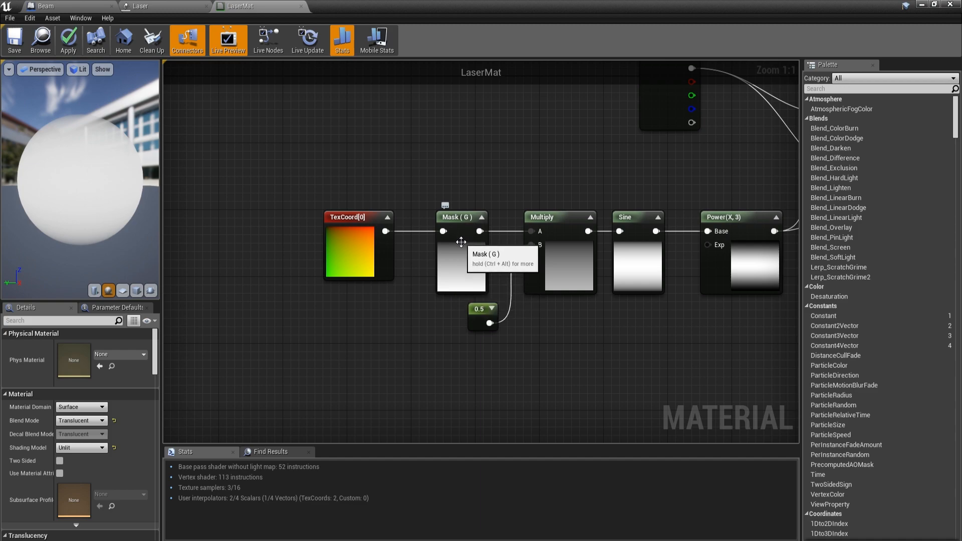
Step: Examine the 0.5 constant, Mask (G) and Sine nodes, and read the Sine node's full description
{"action": "right_click_drag", "start_coordinate": [569, 313], "coordinate": [452, 354]}
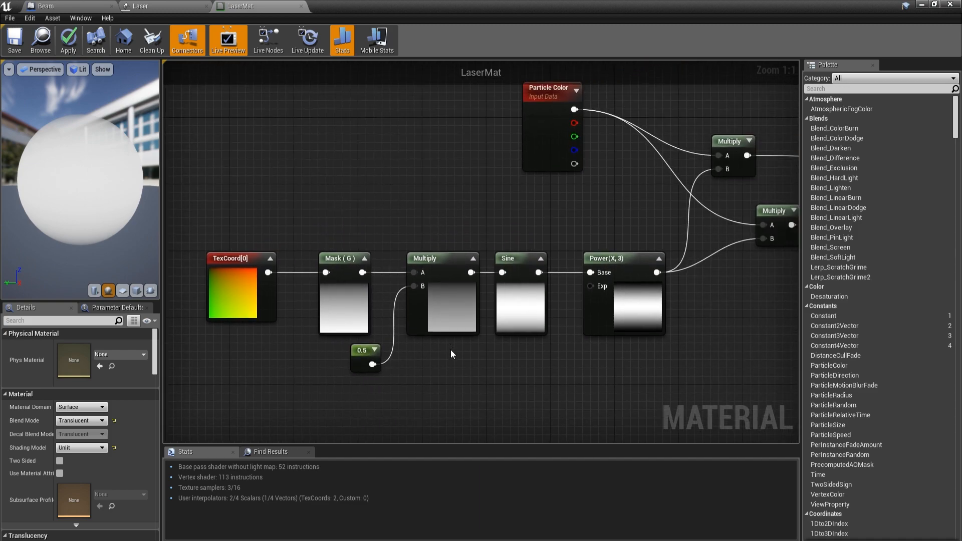
{"action": "left_click", "coordinate": [362, 357]}
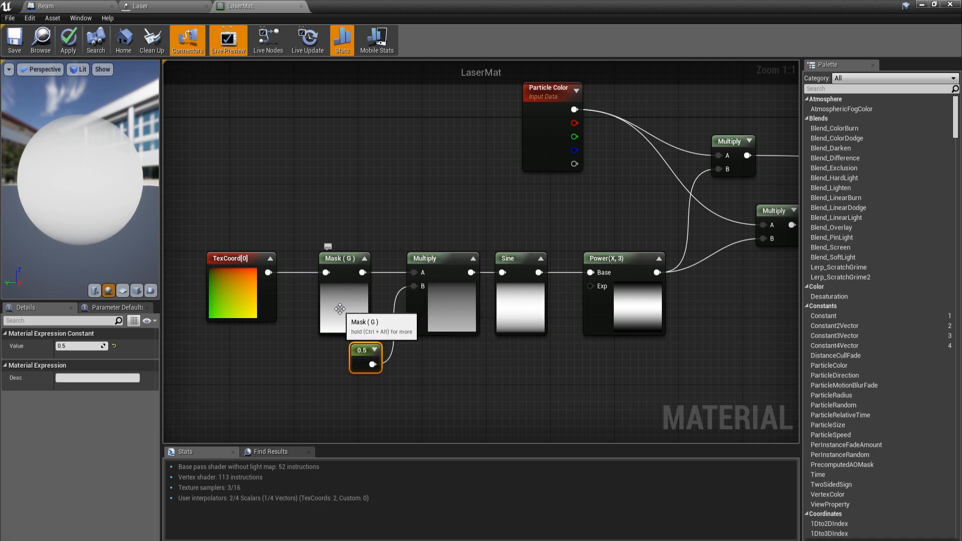
{"action": "right_click_drag", "start_coordinate": [348, 284], "coordinate": [331, 312]}
{"action": "left_click", "coordinate": [517, 293]}
{"action": "left_click_drag", "start_coordinate": [517, 293], "coordinate": [510, 295]}
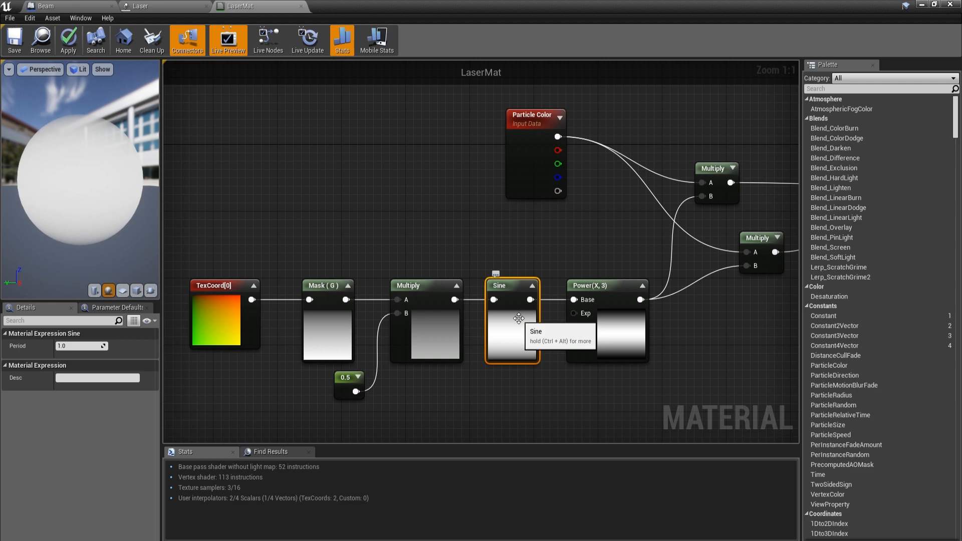
{"action": "key", "text": "ctrl+alt"}
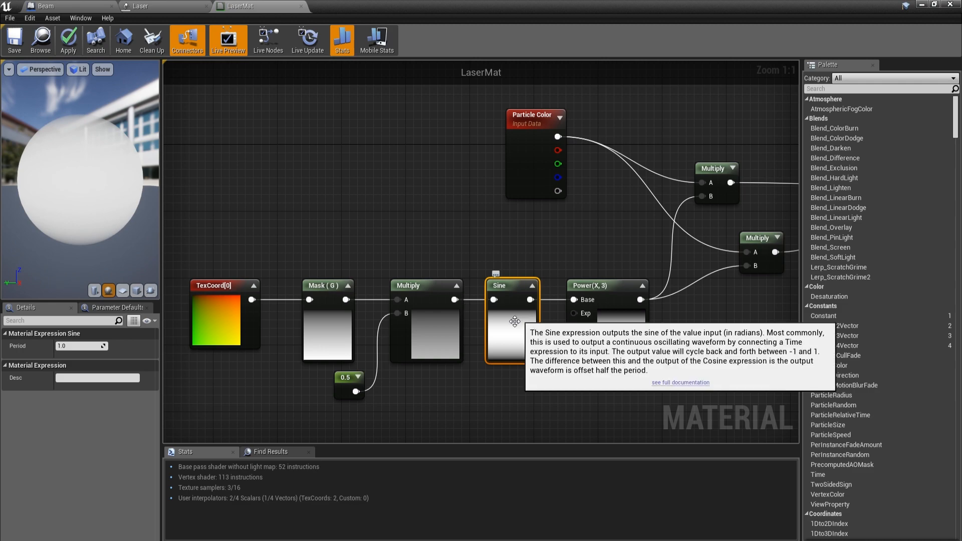
{"action": "right_click_drag", "start_coordinate": [514, 336], "coordinate": [361, 359]}
Step: Examine the Power node's Const Exponent setting and compare its preview with the Sine node feeding it
{"action": "left_click", "coordinate": [467, 362]}
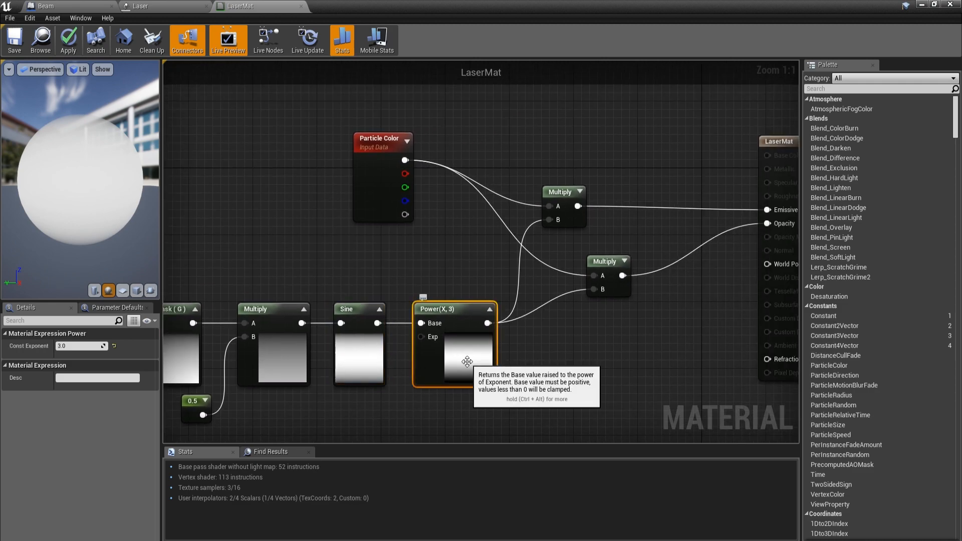
{"action": "right_click_drag", "start_coordinate": [468, 361], "coordinate": [599, 351]}
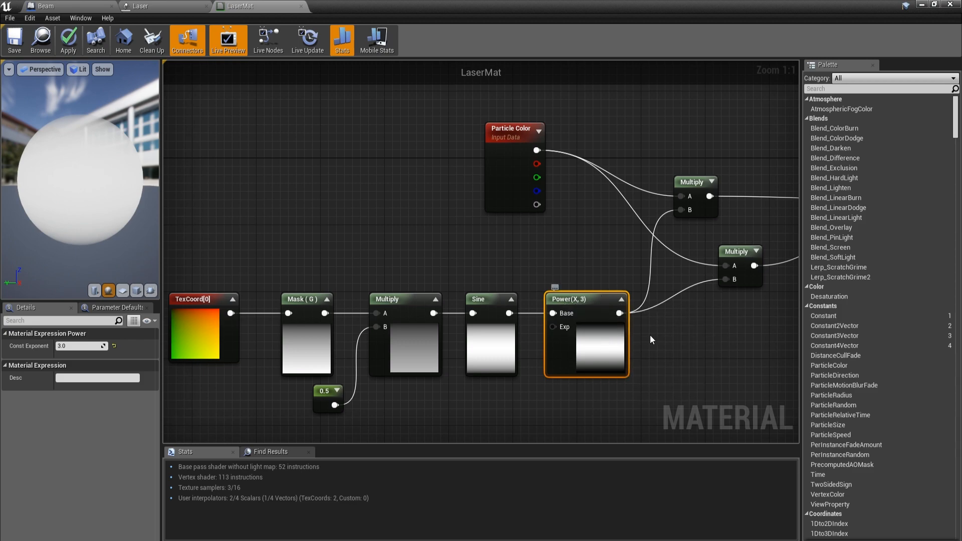
{"action": "left_click", "coordinate": [483, 305]}
{"action": "left_click", "coordinate": [561, 321]}
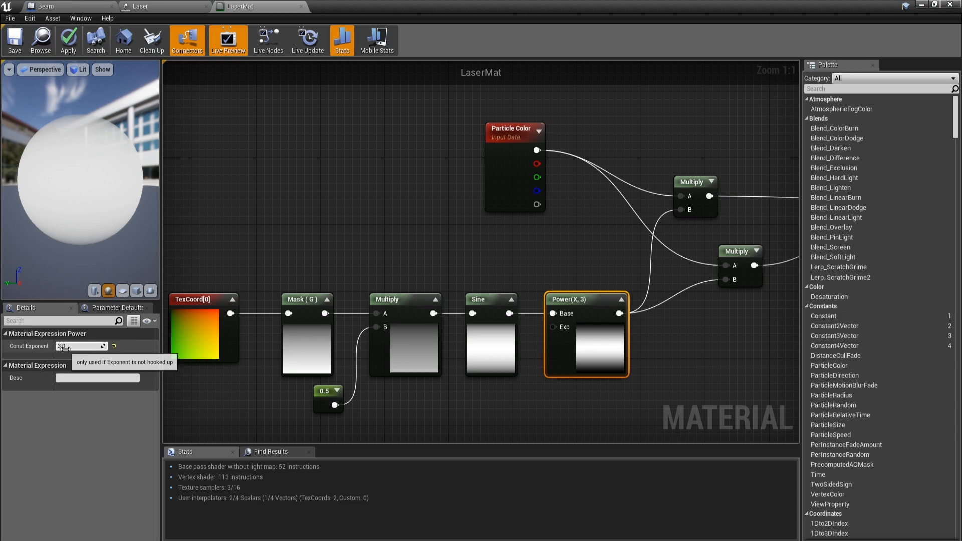
{"action": "right_click_drag", "start_coordinate": [556, 236], "coordinate": [410, 221]}
{"action": "left_click", "coordinate": [410, 221]}
{"action": "right_click_drag", "start_coordinate": [450, 350], "coordinate": [518, 338]}
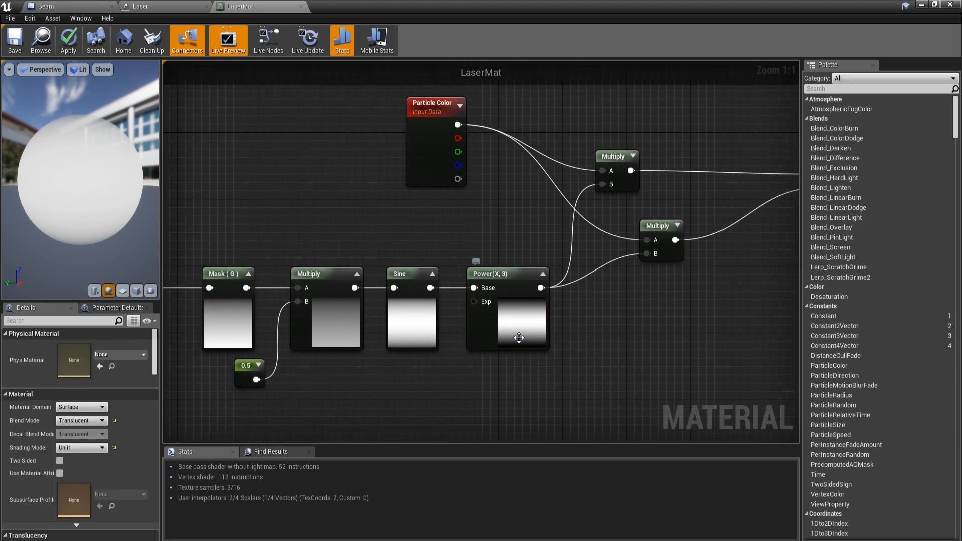
{"action": "left_click", "coordinate": [519, 342]}
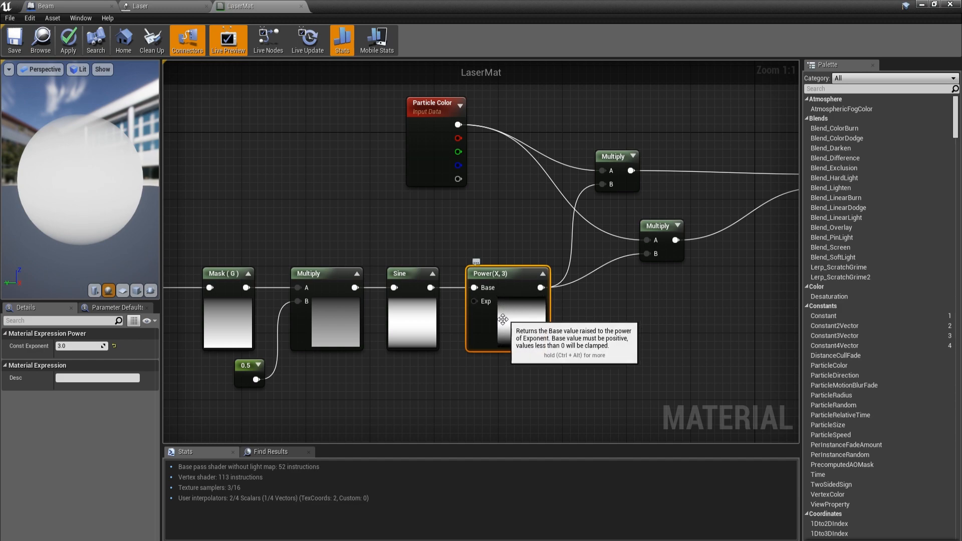
{"action": "right_click_drag", "start_coordinate": [588, 329], "coordinate": [505, 363]}
{"action": "left_click", "coordinate": [554, 360]}
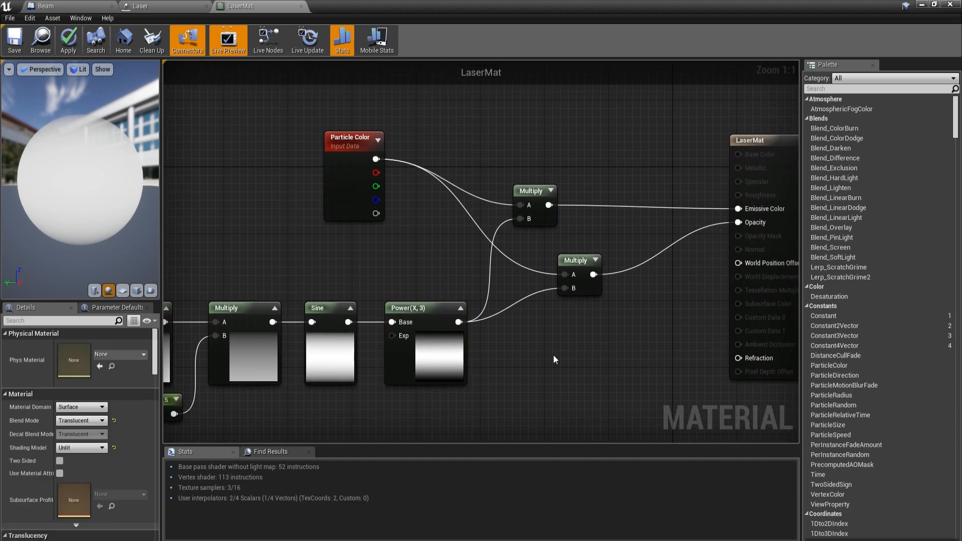
Step: Move the Particle Color node closer to the two Multiply nodes and apply the material
{"action": "left_click", "coordinate": [360, 173]}
{"action": "left_click_drag", "start_coordinate": [360, 172], "coordinate": [395, 219]}
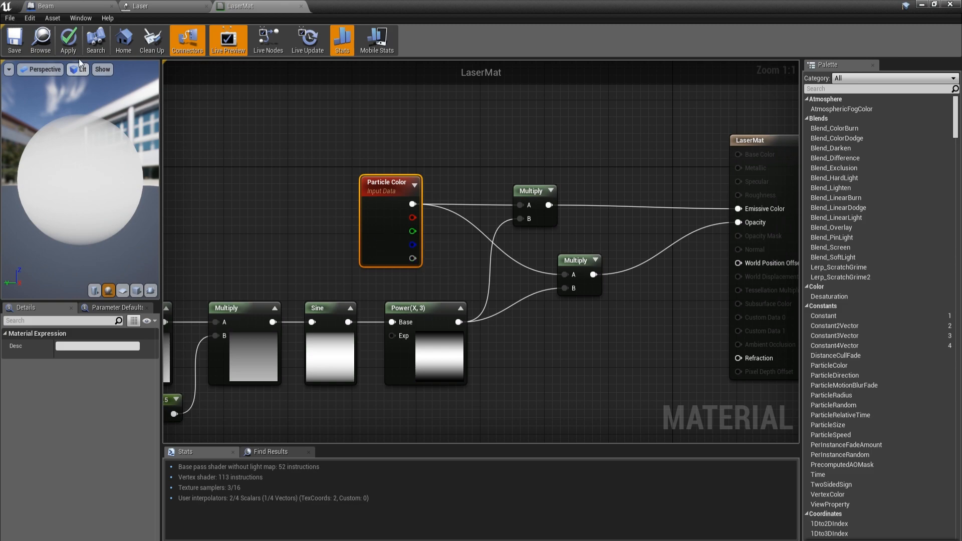
{"action": "left_click", "coordinate": [69, 39]}
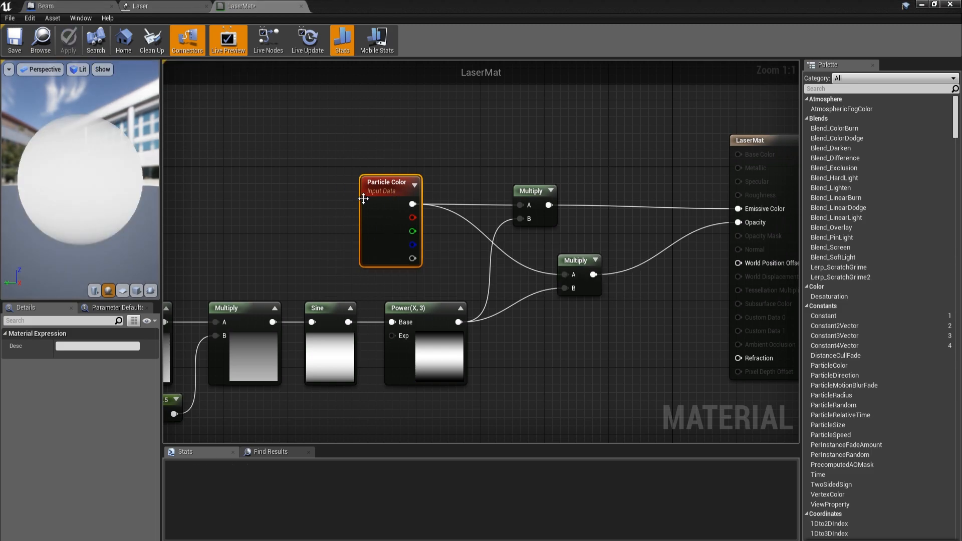
Step: Check the beam in the Laser particle system, and return to LaserMat to examine the Power and Multiply nodes feeding the output
{"action": "left_click", "coordinate": [160, 5]}
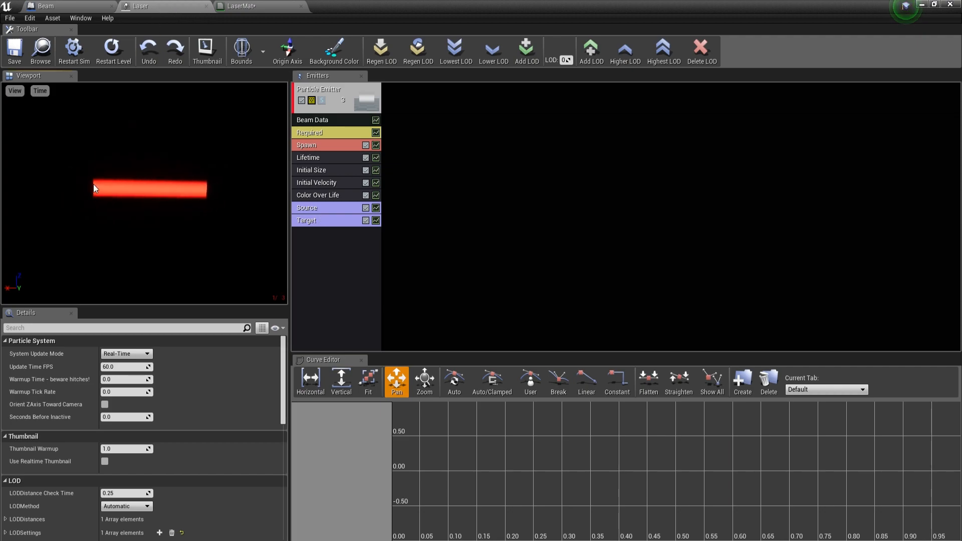
{"action": "left_click", "coordinate": [257, 7]}
{"action": "left_click", "coordinate": [378, 193]}
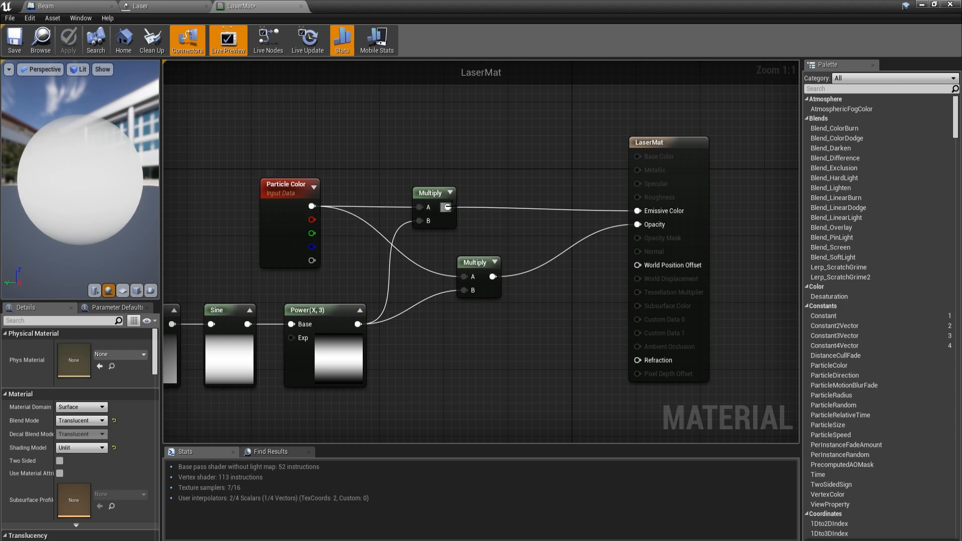
{"action": "left_click", "coordinate": [340, 318]}
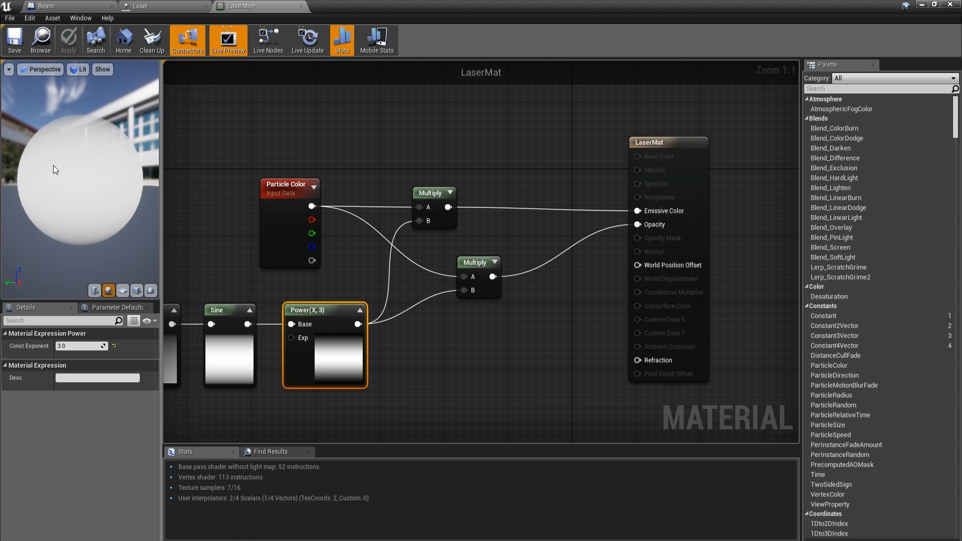
Step: Preview the material on a cube and close the LaserMat editor
{"action": "left_click", "coordinate": [137, 290]}
{"action": "left_click_drag", "start_coordinate": [93, 202], "coordinate": [143, 185]}
{"action": "scroll", "coordinate": [338, 243], "scroll_direction": "down", "scroll_amount": 2}
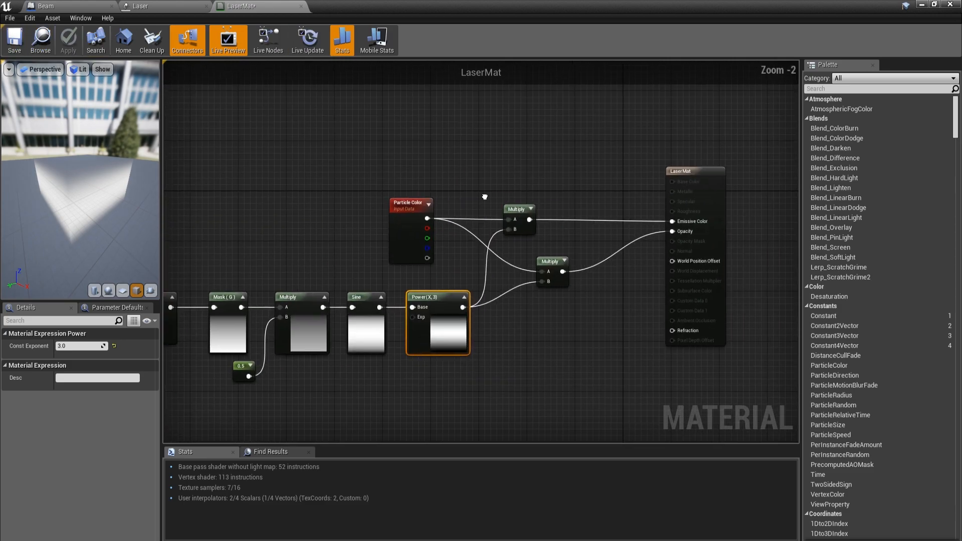
{"action": "left_click", "coordinate": [301, 7]}
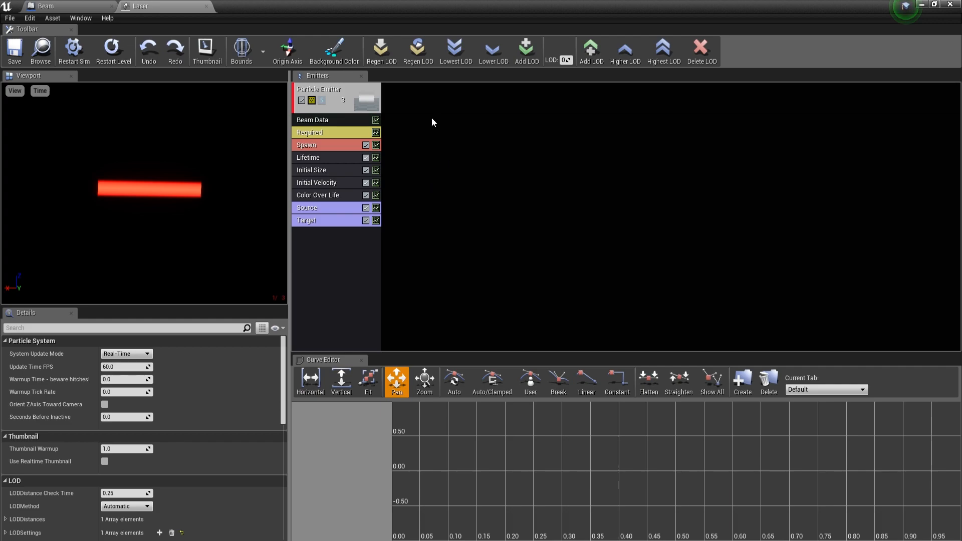
Step: Examine the Laser emitter's own settings and its Beam Data, Source and Target modules
{"action": "left_click", "coordinate": [341, 93]}
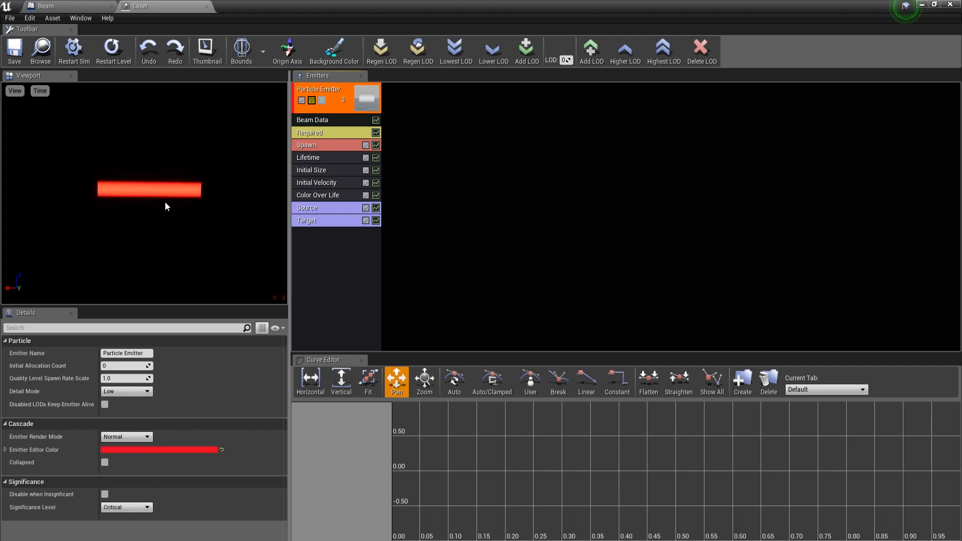
{"action": "left_click", "coordinate": [333, 119]}
{"action": "left_click", "coordinate": [325, 206]}
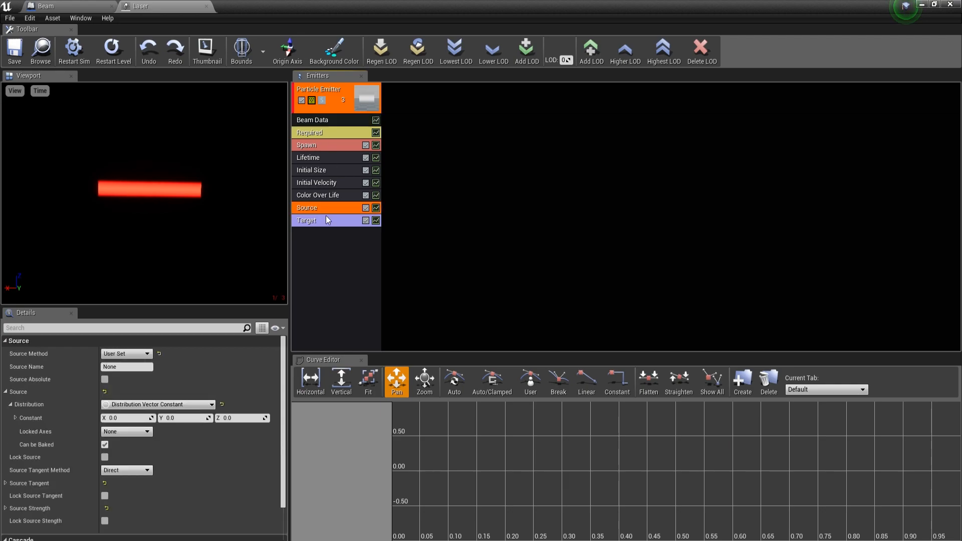
{"action": "left_click", "coordinate": [326, 217]}
Step: Create a particle system with the default name in the Beam folder and open it for editing
{"action": "left_click", "coordinate": [920, 4]}
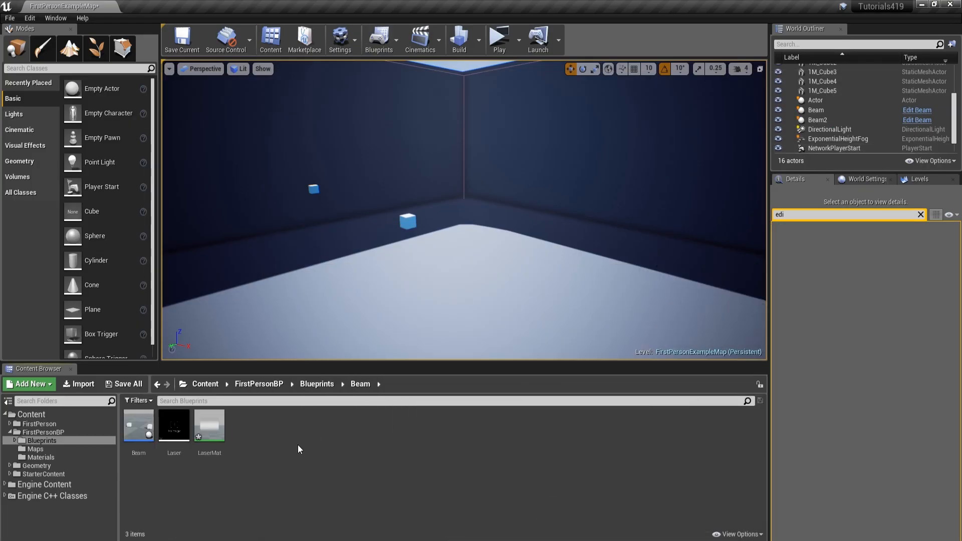
{"action": "right_click", "coordinate": [403, 443]}
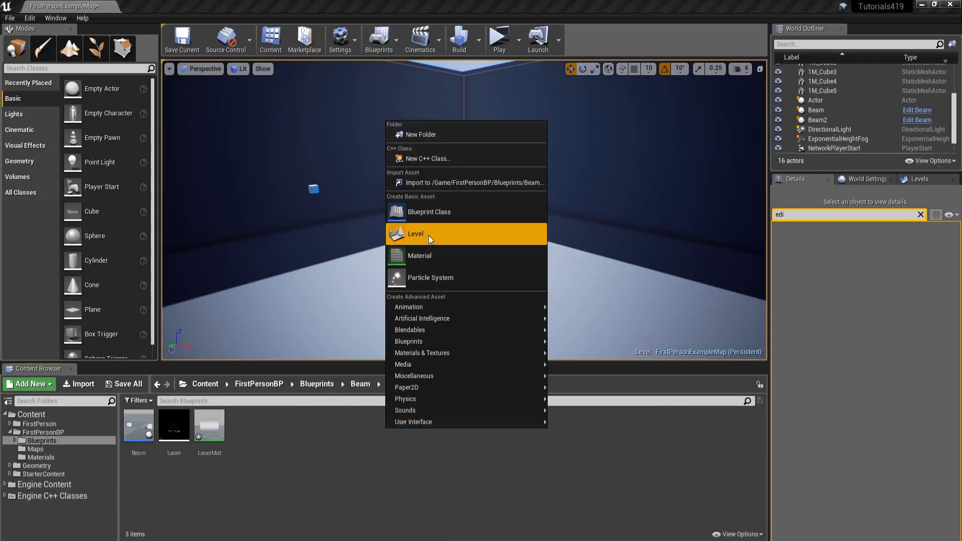
{"action": "left_click", "coordinate": [429, 284]}
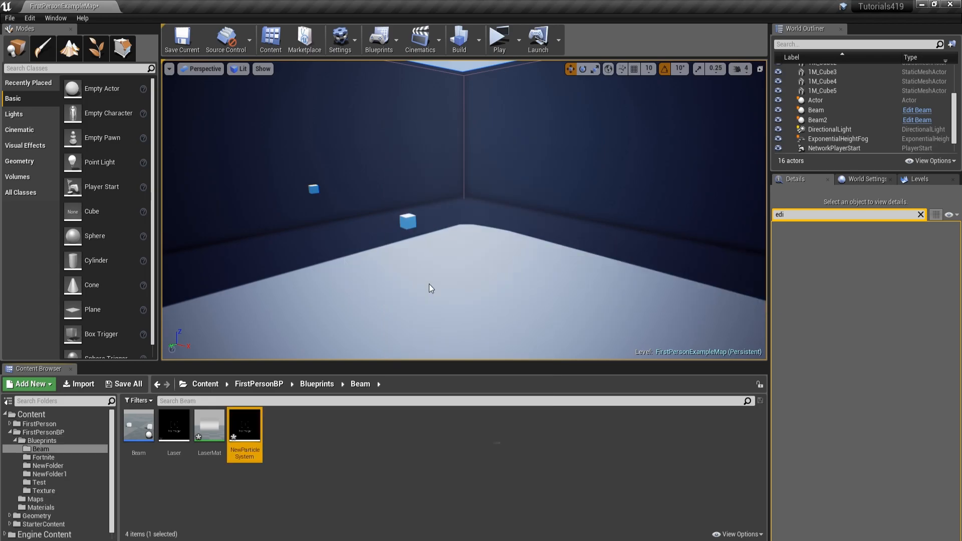
{"action": "key", "text": "Return"}
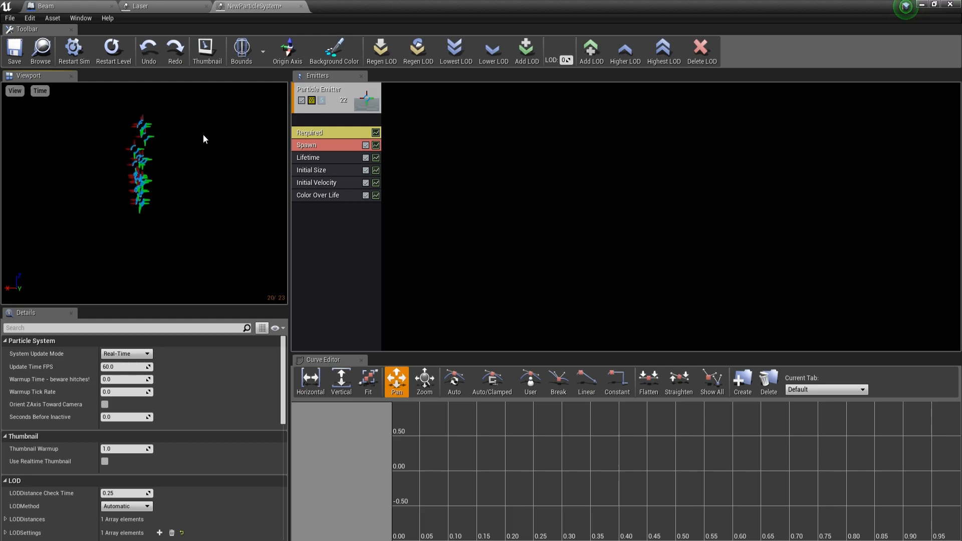
Step: Try a Speed of 1 in the Laser emitter's Beam Data module and set it back to 0
{"action": "left_click", "coordinate": [333, 121]}
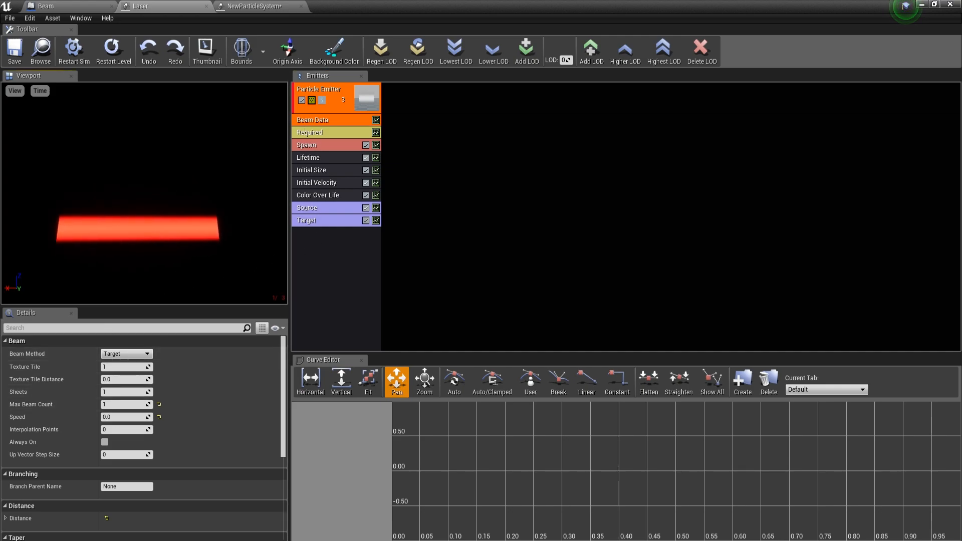
{"action": "left_click", "coordinate": [138, 418]}
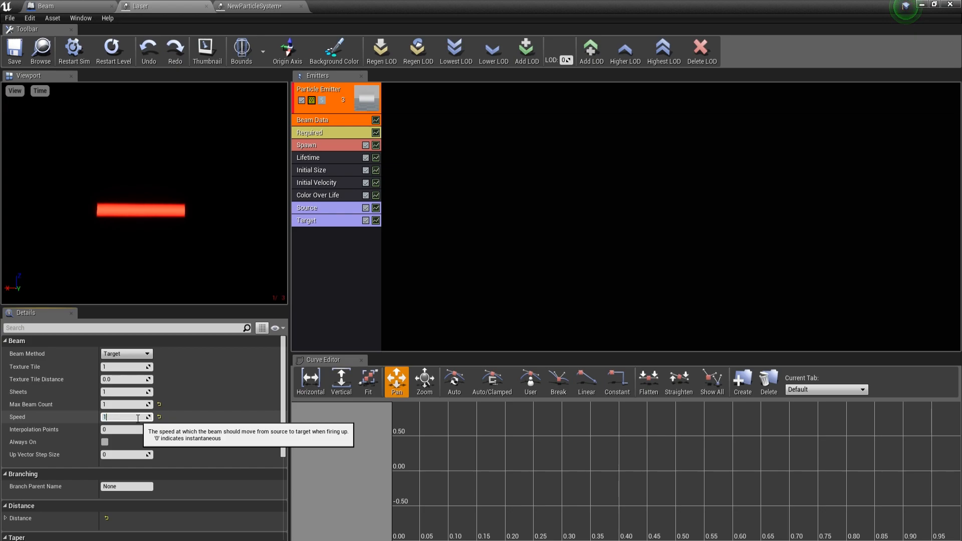
{"action": "left_click", "coordinate": [91, 222]}
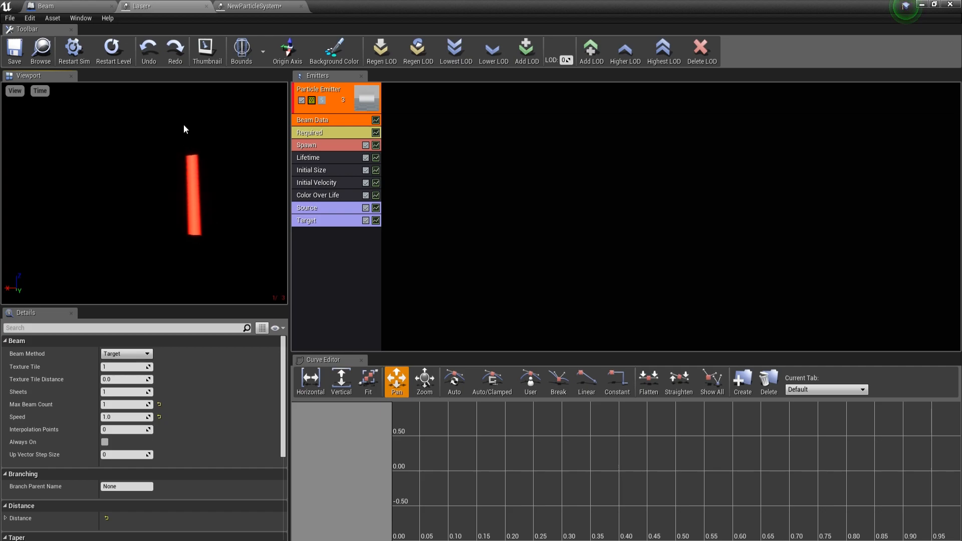
{"action": "left_click", "coordinate": [116, 418]}
{"action": "type", "text": "0"}
{"action": "key", "text": "Return"}
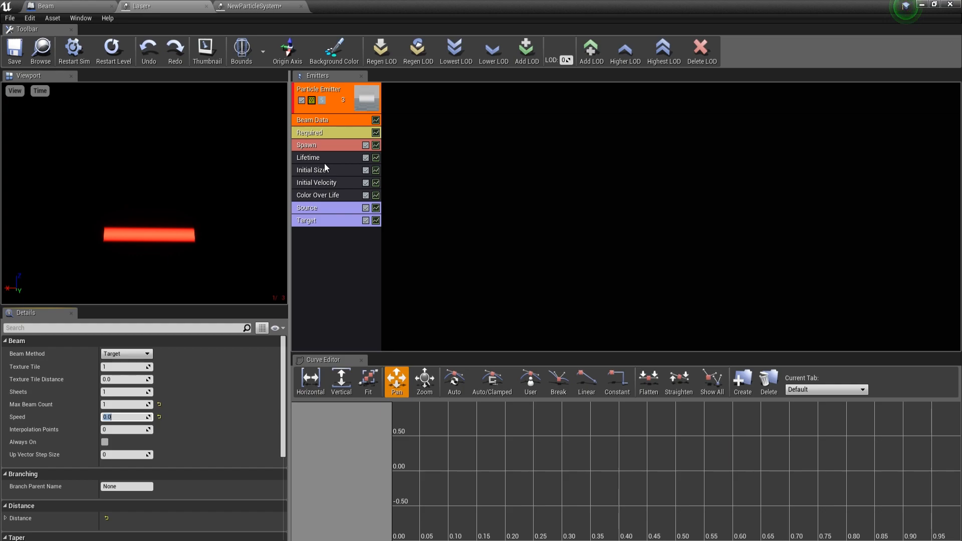
Step: Examine the Required module of the Laser emitter, including its material, emitter and delay settings
{"action": "left_click", "coordinate": [311, 132]}
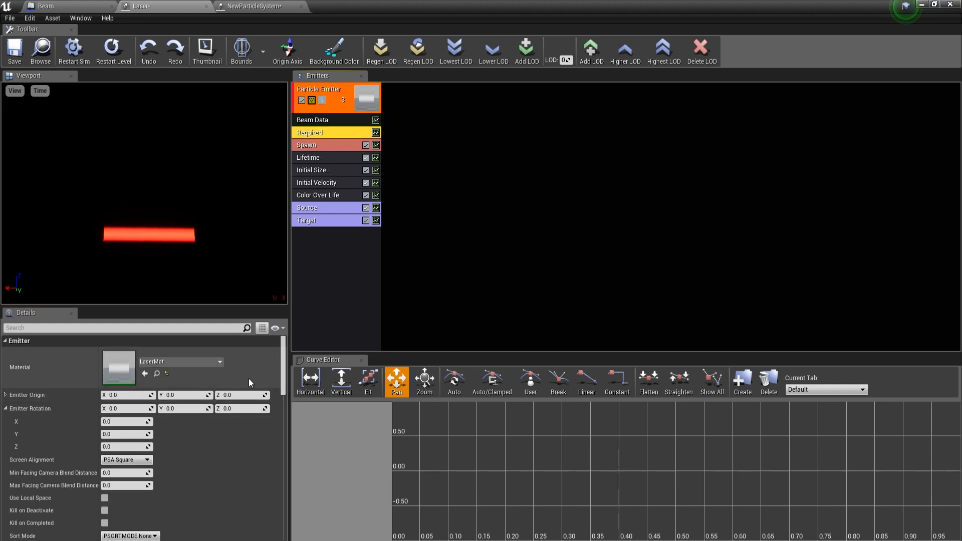
{"action": "scroll", "coordinate": [216, 370], "scroll_direction": "down", "scroll_amount": 5}
{"action": "scroll", "coordinate": [215, 371], "scroll_direction": "up", "scroll_amount": 4}
{"action": "scroll", "coordinate": [216, 372], "scroll_direction": "down", "scroll_amount": 1}
{"action": "scroll", "coordinate": [216, 375], "scroll_direction": "down", "scroll_amount": 8}
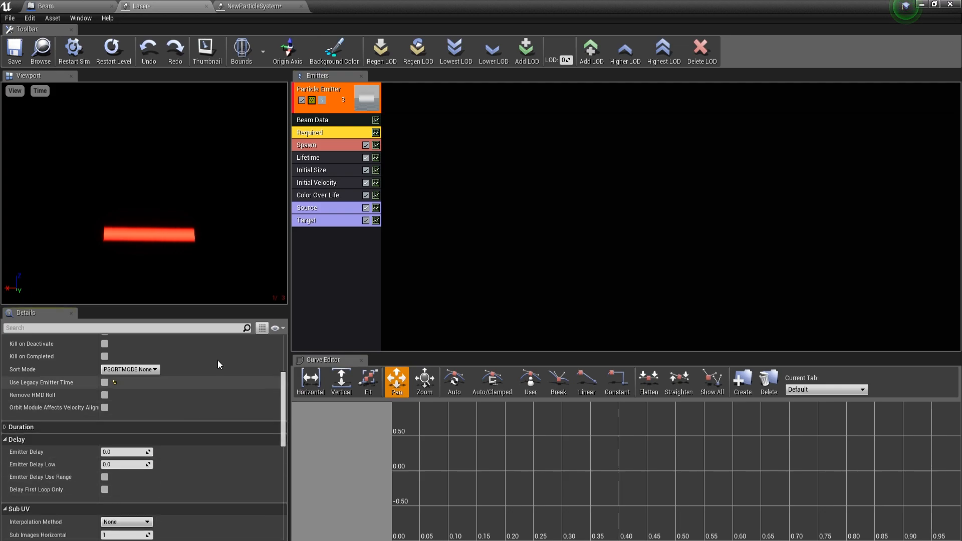
Step: Examine the Spawn module's rate, rate scale and burst settings
{"action": "left_click", "coordinate": [331, 145]}
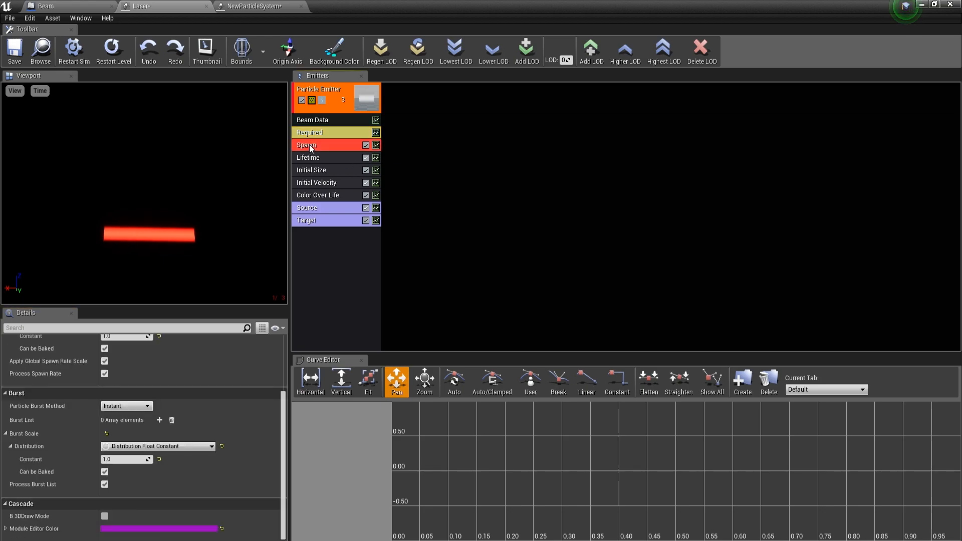
{"action": "scroll", "coordinate": [192, 404], "scroll_direction": "up", "scroll_amount": 3}
{"action": "left_click", "coordinate": [4, 366]}
{"action": "left_click", "coordinate": [4, 367]}
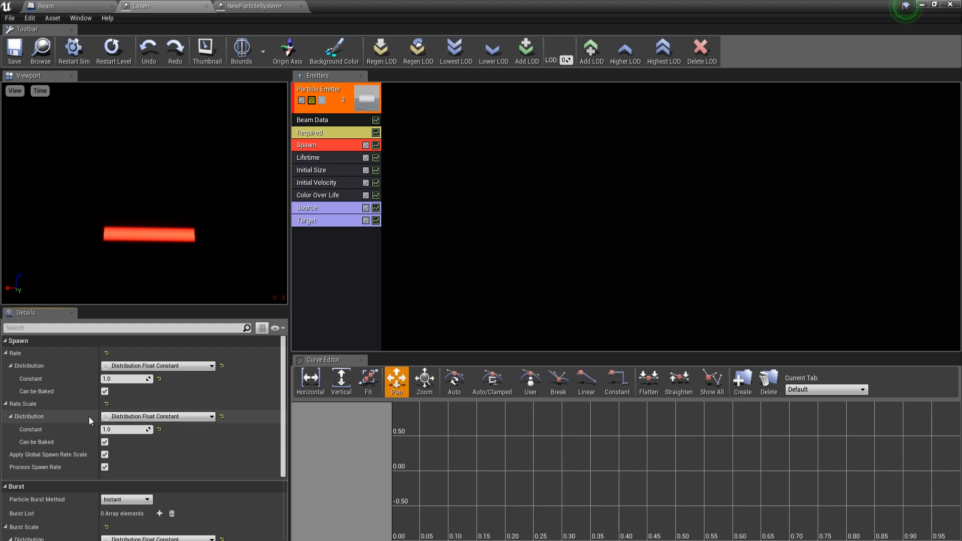
{"action": "scroll", "coordinate": [95, 419], "scroll_direction": "down", "scroll_amount": 2}
{"action": "scroll", "coordinate": [95, 416], "scroll_direction": "down", "scroll_amount": 2}
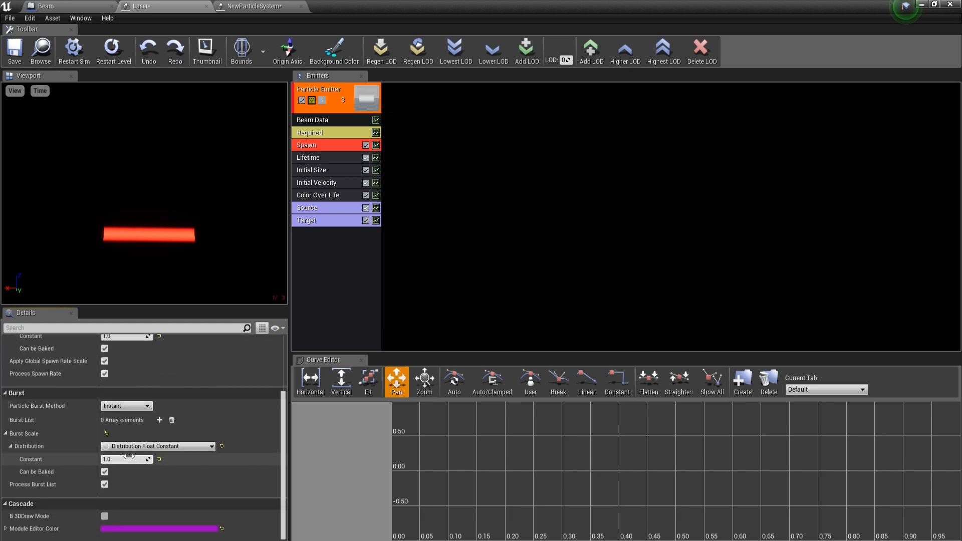
Step: Examine the distributions in the Lifetime, Initial Size and Initial Velocity modules
{"action": "left_click", "coordinate": [334, 159]}
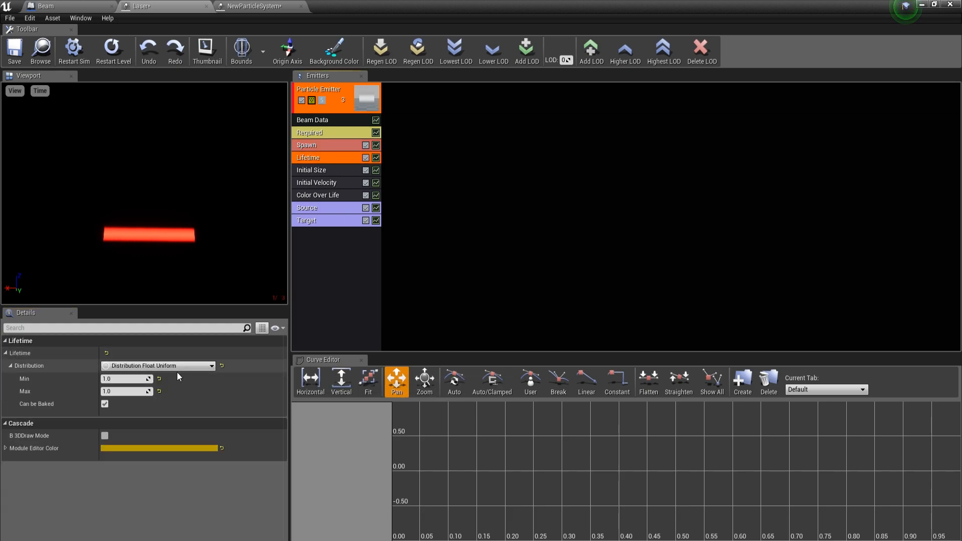
{"action": "left_click", "coordinate": [324, 170]}
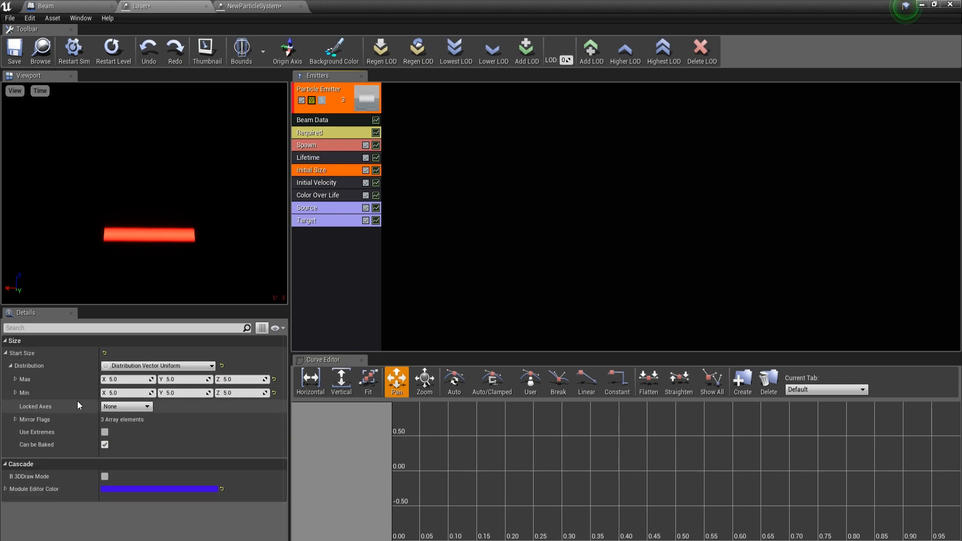
{"action": "left_click", "coordinate": [337, 183]}
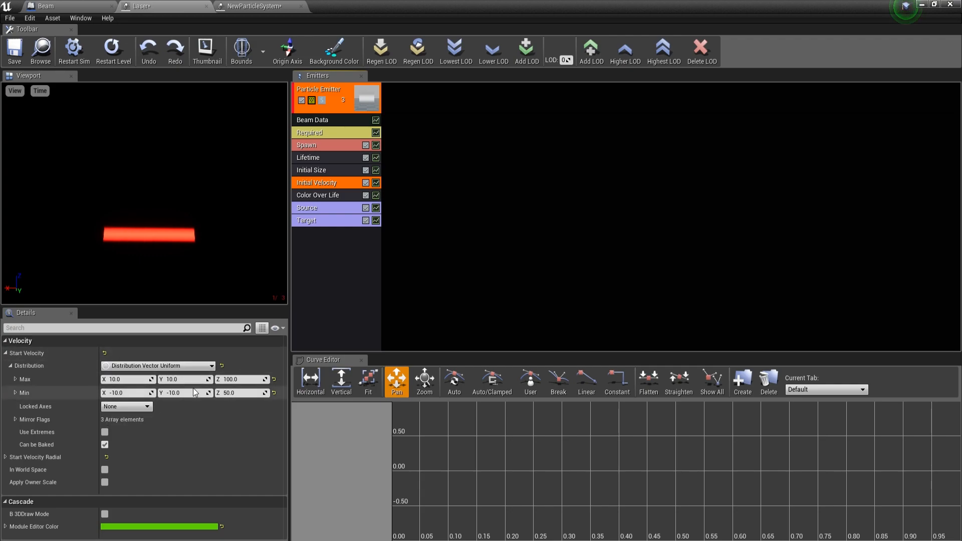
Step: Compare the Initial Velocity and Color Over Life modules of the new particle system with the Laser emitter's Color Over Life module
{"action": "left_click", "coordinate": [254, 6]}
{"action": "left_click", "coordinate": [318, 183]}
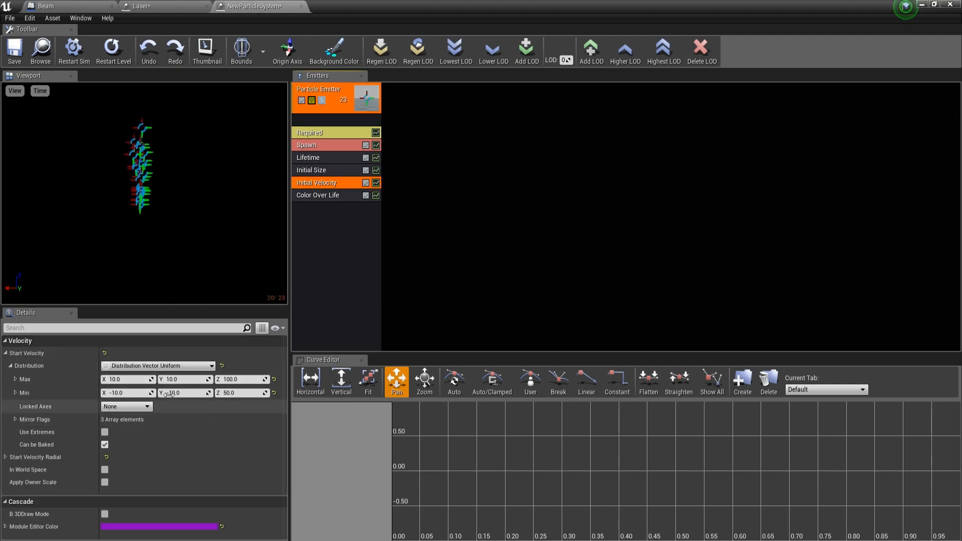
{"action": "left_click", "coordinate": [341, 196]}
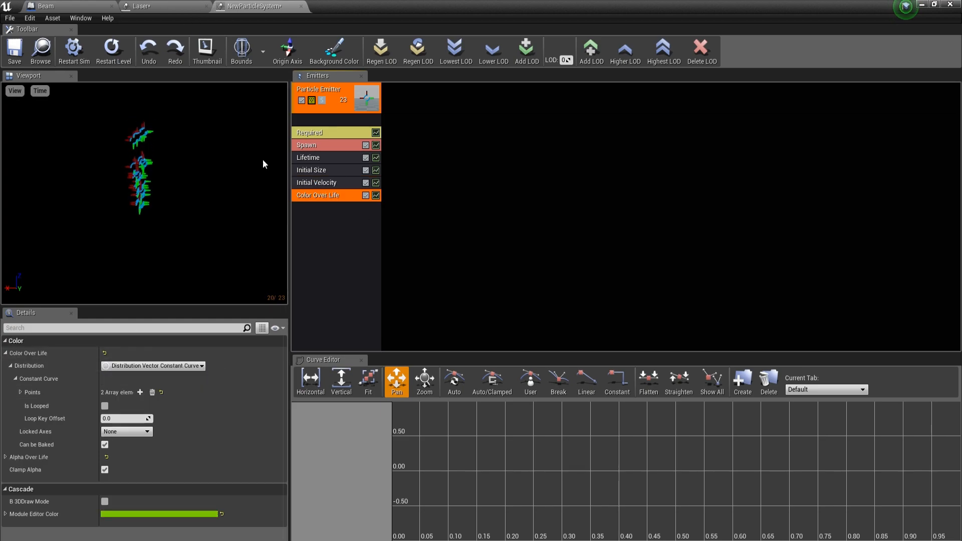
{"action": "left_click", "coordinate": [160, 6]}
{"action": "left_click", "coordinate": [337, 196]}
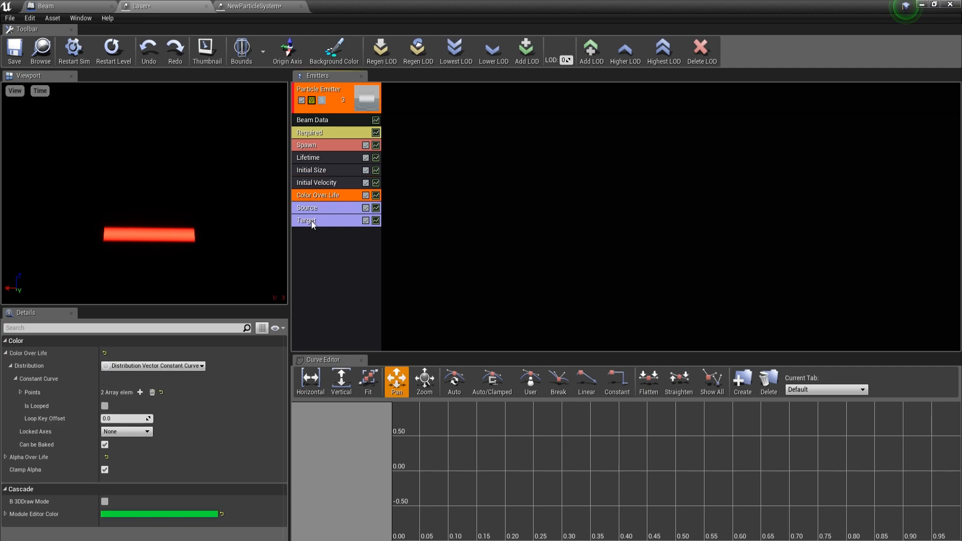
Step: Examine both Color Over Life curve points of the Laser emitter, including the output color of point 0
{"action": "left_click", "coordinate": [20, 392]}
{"action": "left_click", "coordinate": [25, 405]}
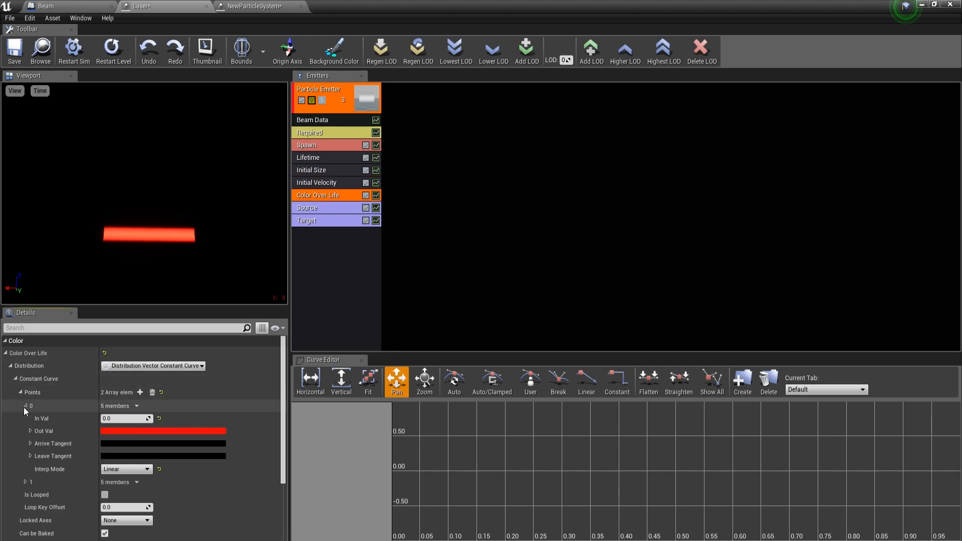
{"action": "scroll", "coordinate": [23, 406], "scroll_direction": "down", "scroll_amount": 3}
{"action": "left_click", "coordinate": [25, 432]}
{"action": "scroll", "coordinate": [76, 422], "scroll_direction": "down", "scroll_amount": 1}
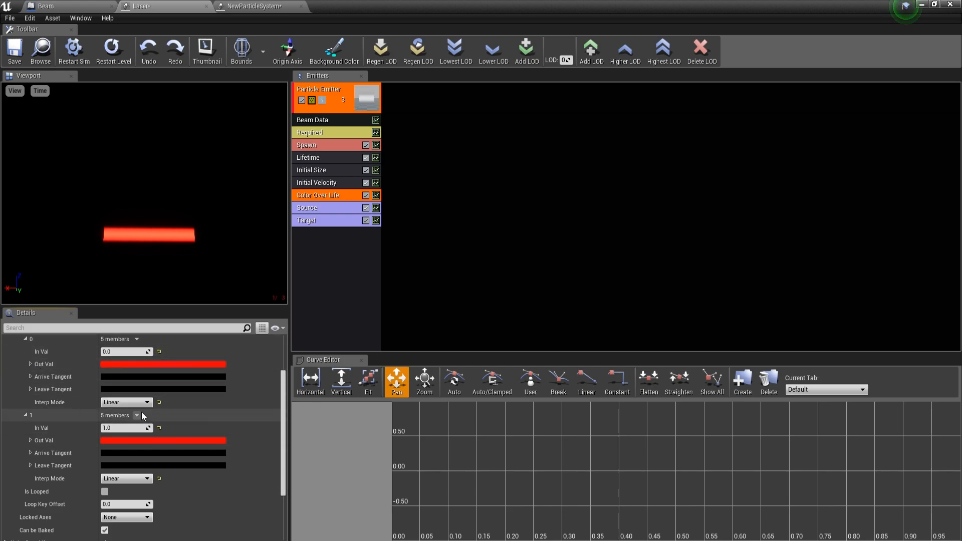
{"action": "left_click", "coordinate": [159, 364]}
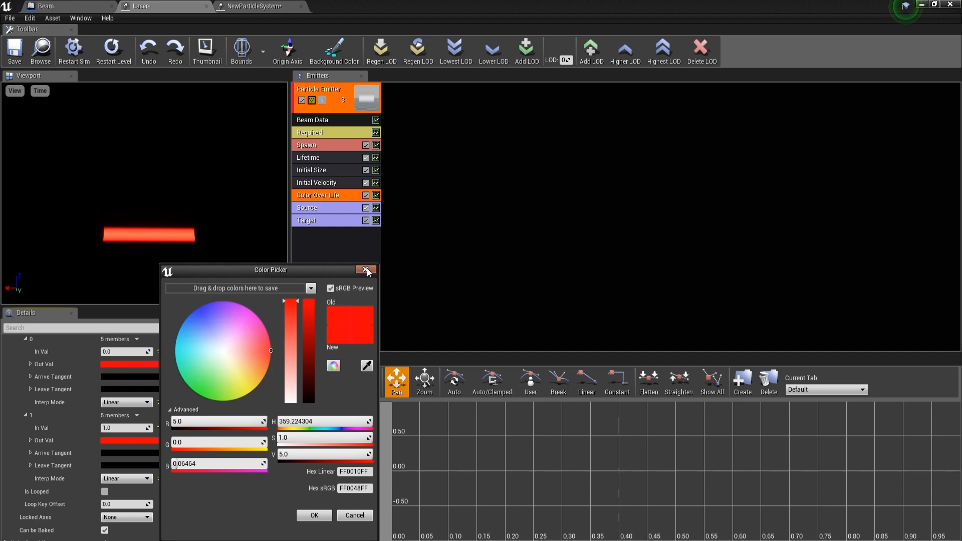
{"action": "left_click", "coordinate": [365, 270]}
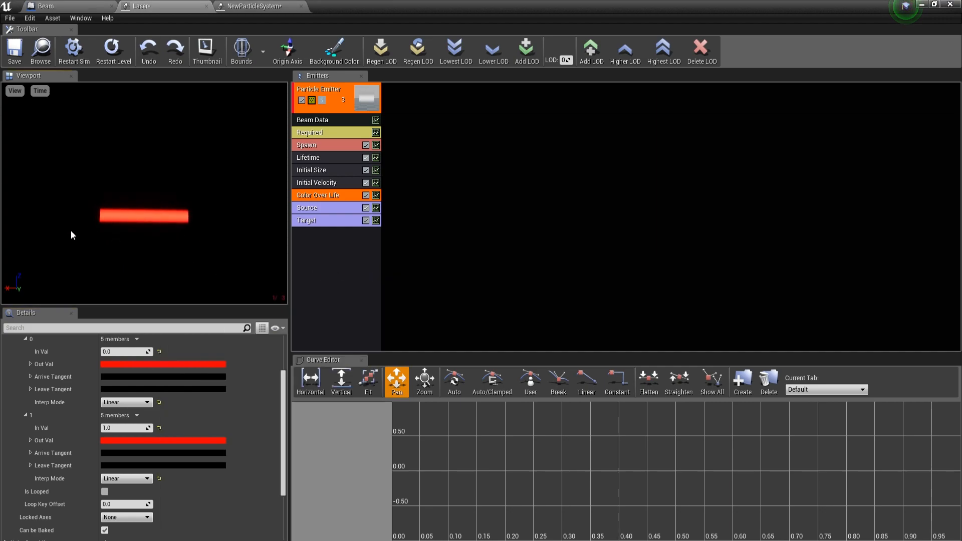
Step: Set the output color of Color Over Life point 0 to R 1 and G 5
{"action": "left_click", "coordinate": [30, 364]}
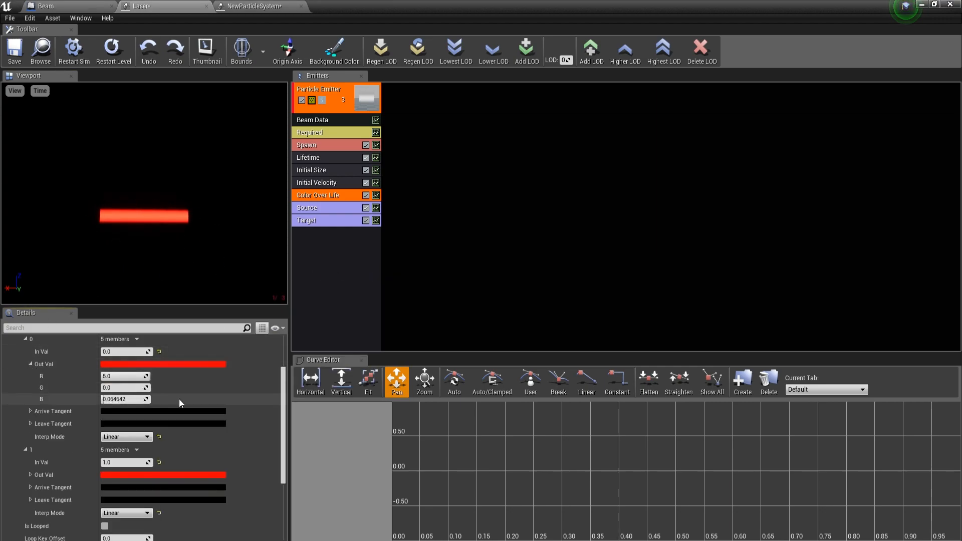
{"action": "type", "text": "1"}
{"action": "key", "text": "Return"}
{"action": "left_click", "coordinate": [125, 387]}
{"action": "type", "text": "5"}
{"action": "key", "text": "Return"}
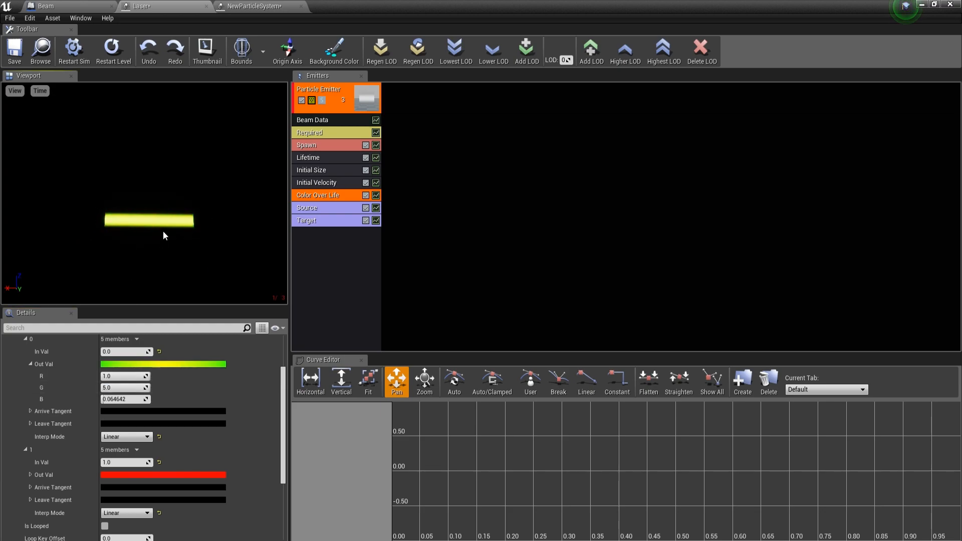
{"action": "right_click_drag", "start_coordinate": [124, 216], "coordinate": [196, 222]}
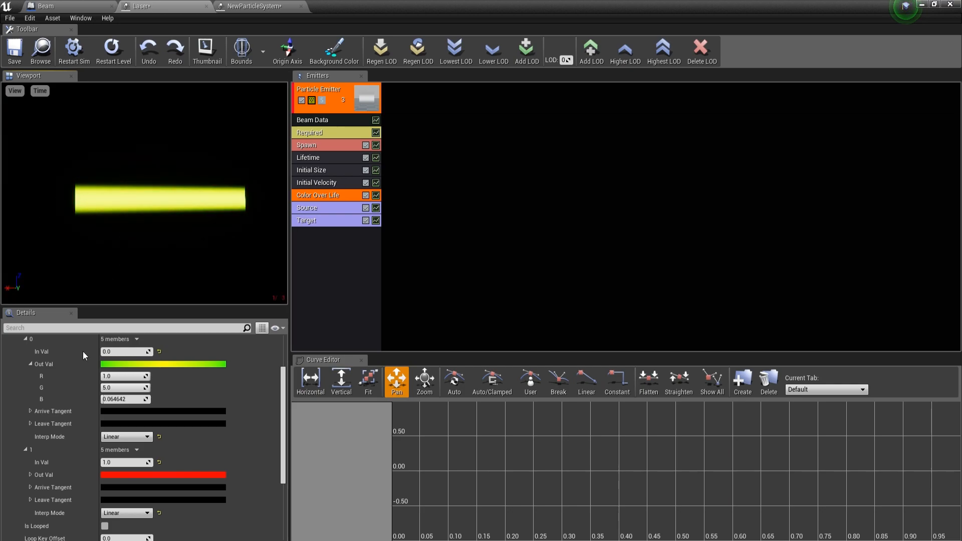
Step: Try an output color of R 1 and G 5 for Color Over Life point 1
{"action": "left_click", "coordinate": [30, 475]}
{"action": "scroll", "coordinate": [32, 475], "scroll_direction": "down", "scroll_amount": 1}
{"action": "left_click", "coordinate": [120, 453]}
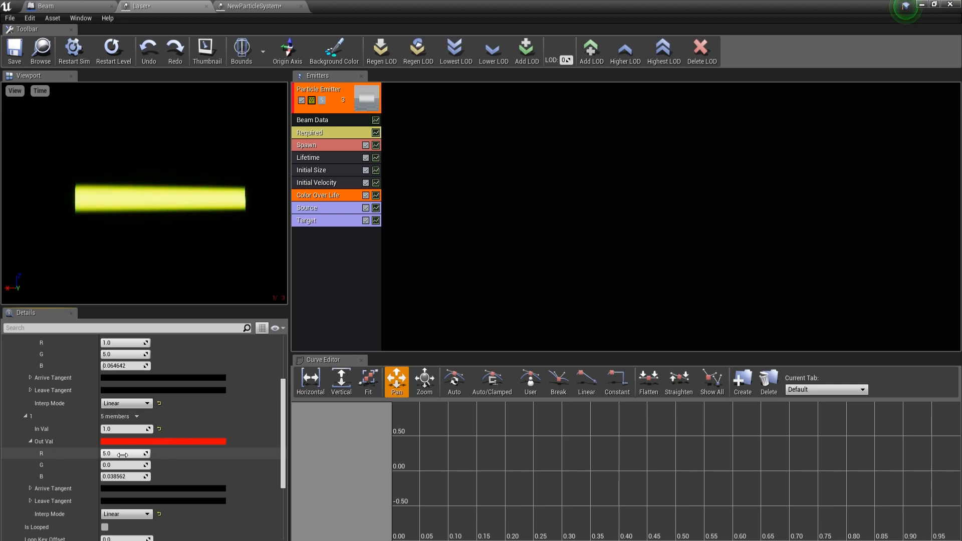
{"action": "type", "text": "1"}
{"action": "key", "text": "Return"}
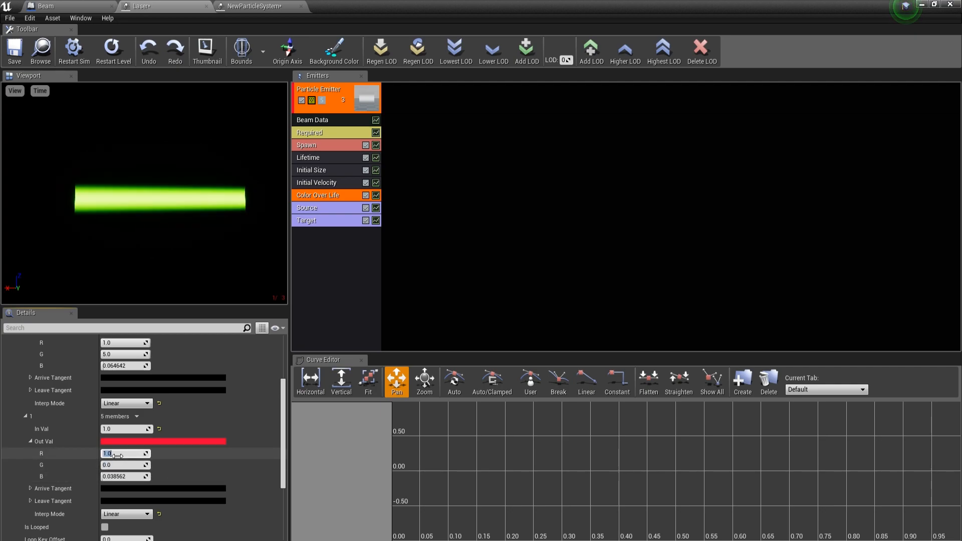
{"action": "type", "text": "5"}
{"action": "key", "text": "Return"}
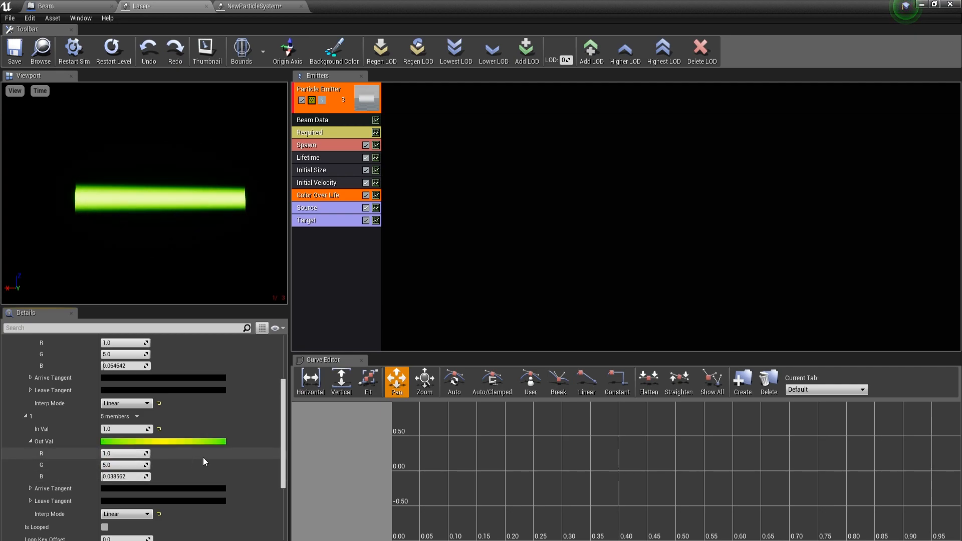
Step: Set point 1's output color back to R 5 and G 0 and collapse both curve points
{"action": "left_click", "coordinate": [116, 454]}
{"action": "type", "text": "5"}
{"action": "key", "text": "Return"}
{"action": "left_click", "coordinate": [116, 465]}
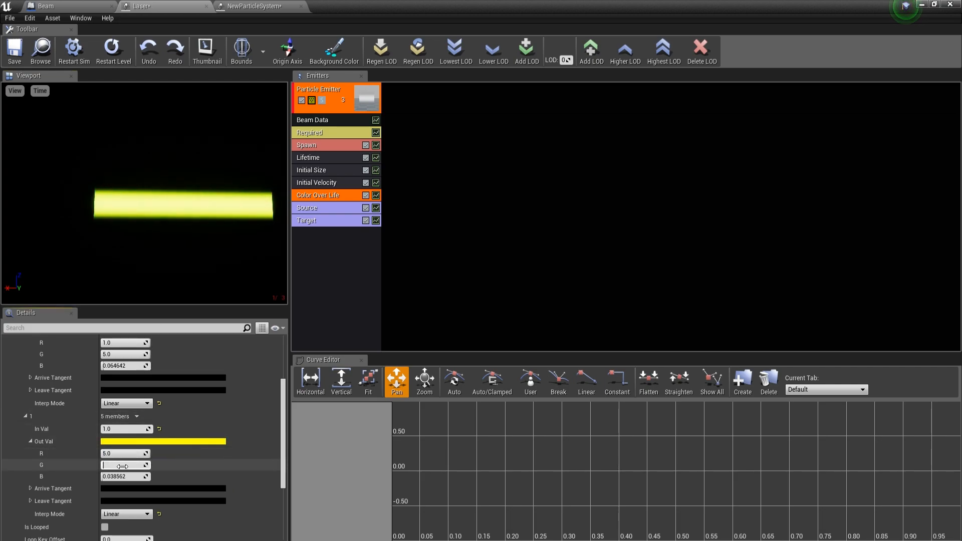
{"action": "type", "text": "0"}
{"action": "key", "text": "Return"}
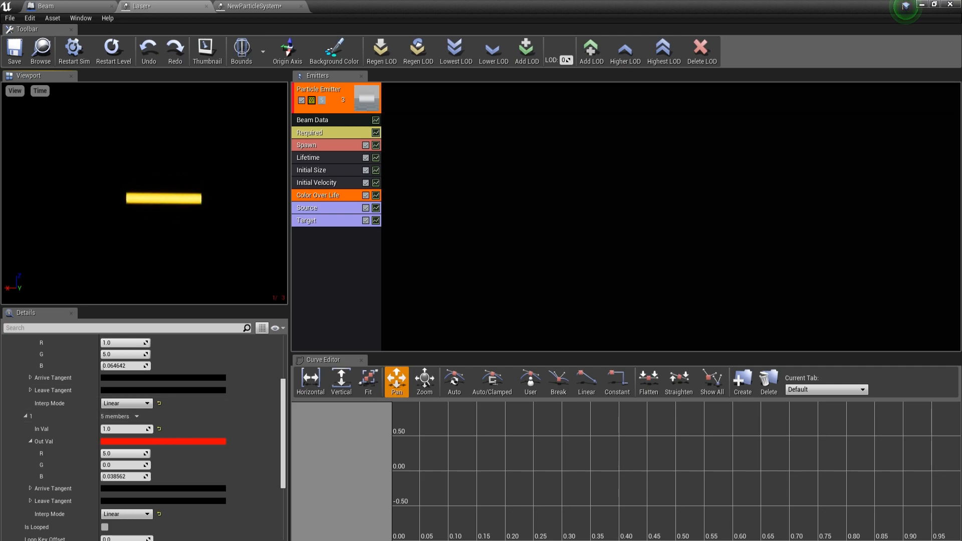
{"action": "scroll", "coordinate": [175, 393], "scroll_direction": "up", "scroll_amount": 2}
{"action": "left_click", "coordinate": [30, 364]}
{"action": "left_click", "coordinate": [25, 415]}
{"action": "scroll", "coordinate": [32, 422], "scroll_direction": "up", "scroll_amount": 4}
{"action": "left_click", "coordinate": [26, 405]}
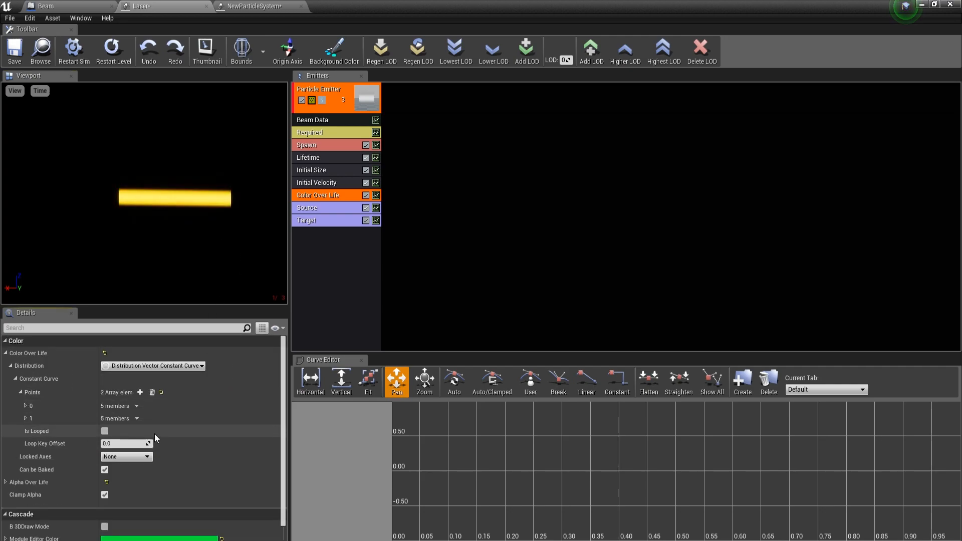
Step: Examine the Laser emitter's Initial Size module and compare the constants of its Source and Target modules
{"action": "left_click", "coordinate": [318, 170]}
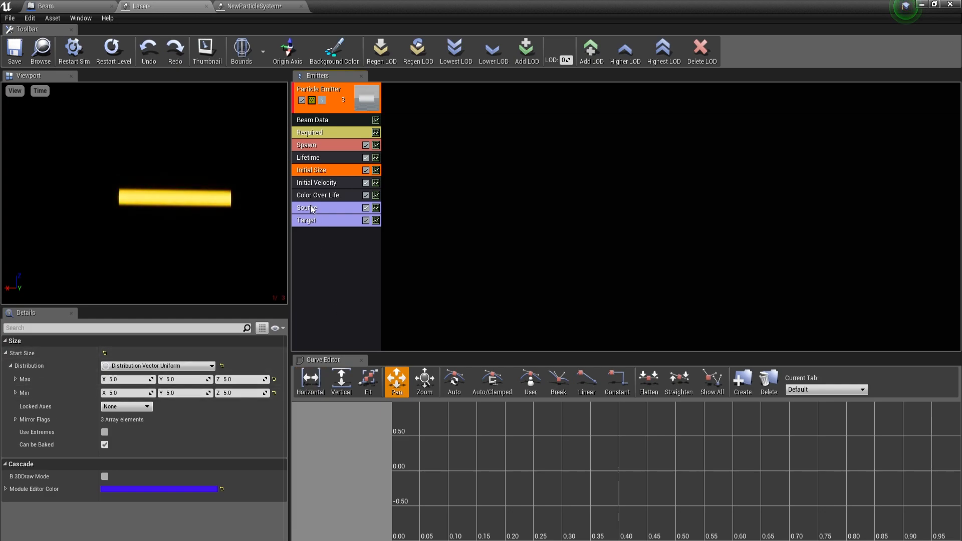
{"action": "left_click", "coordinate": [334, 220]}
{"action": "left_click", "coordinate": [323, 210]}
{"action": "left_click", "coordinate": [324, 220]}
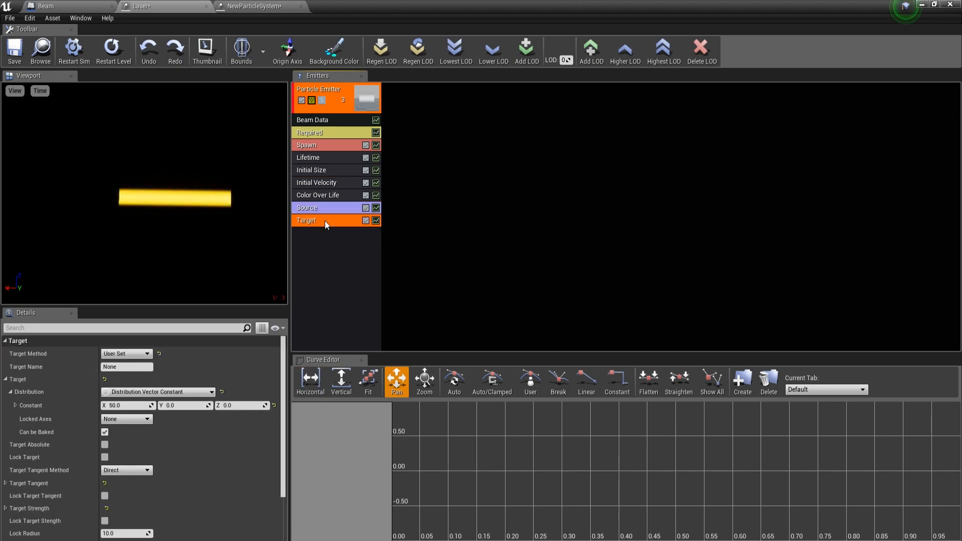
{"action": "left_click", "coordinate": [327, 208]}
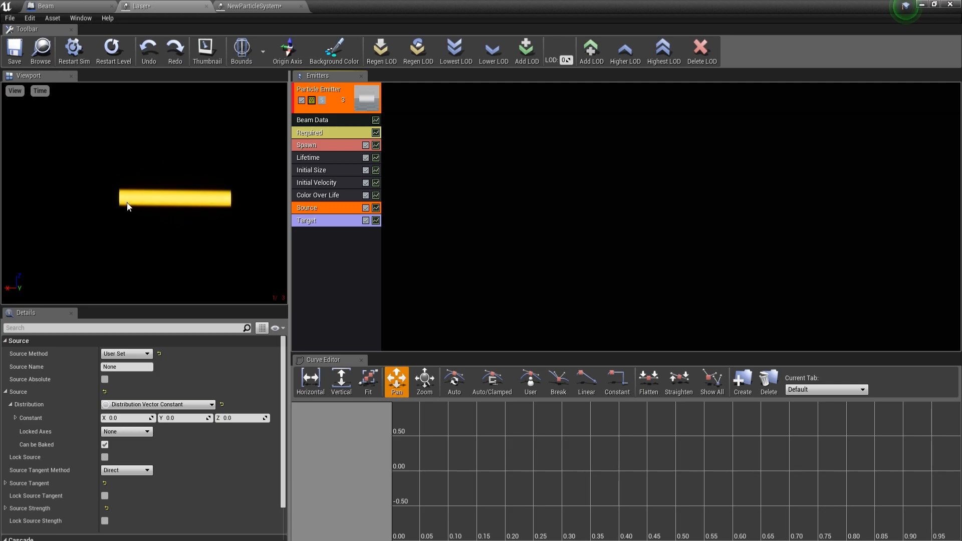
{"action": "left_click", "coordinate": [329, 229]}
{"action": "left_click", "coordinate": [320, 221]}
{"action": "left_click", "coordinate": [320, 207]}
{"action": "left_click", "coordinate": [325, 222]}
Step: Review the Source Method setting in the Source module and the matching Target Method setting in the Target module
{"action": "left_click", "coordinate": [317, 208]}
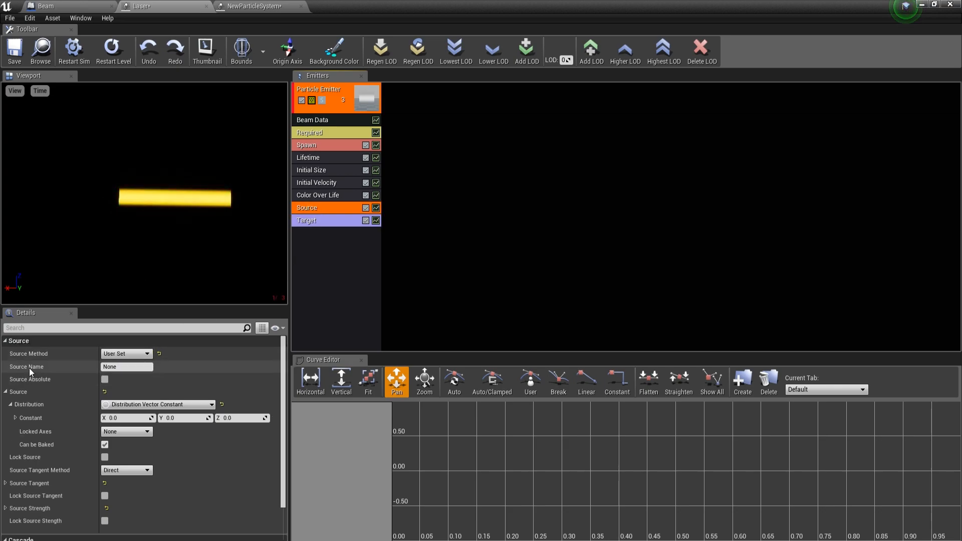
{"action": "left_click", "coordinate": [111, 354]}
{"action": "left_click", "coordinate": [107, 369]}
{"action": "left_click", "coordinate": [321, 221]}
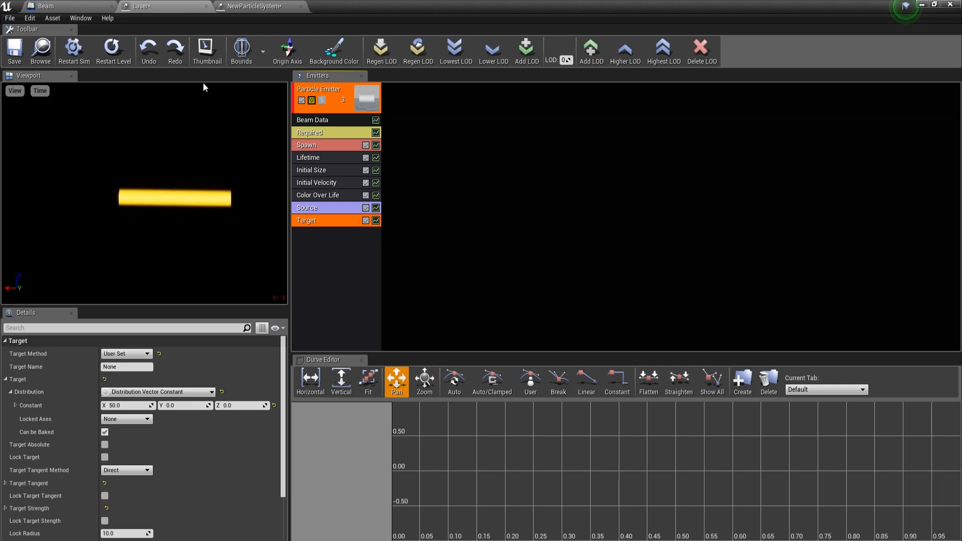
Step: Delete the unused Event BeginPlay node from the Beam blueprint's Event Graph
{"action": "left_click", "coordinate": [65, 6]}
{"action": "left_click", "coordinate": [340, 78]}
{"action": "scroll", "coordinate": [365, 200], "scroll_direction": "up", "scroll_amount": 3}
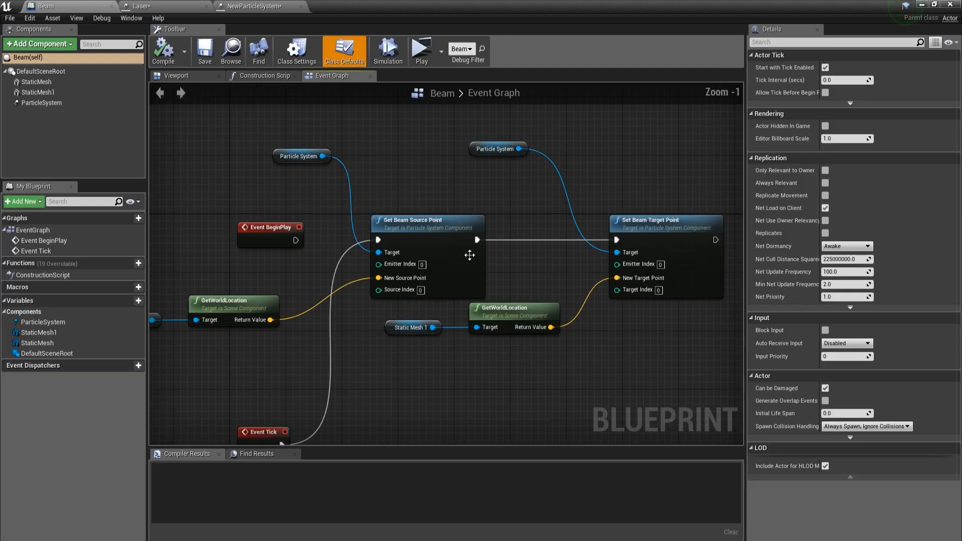
{"action": "left_click_drag", "start_coordinate": [300, 241], "coordinate": [366, 240]}
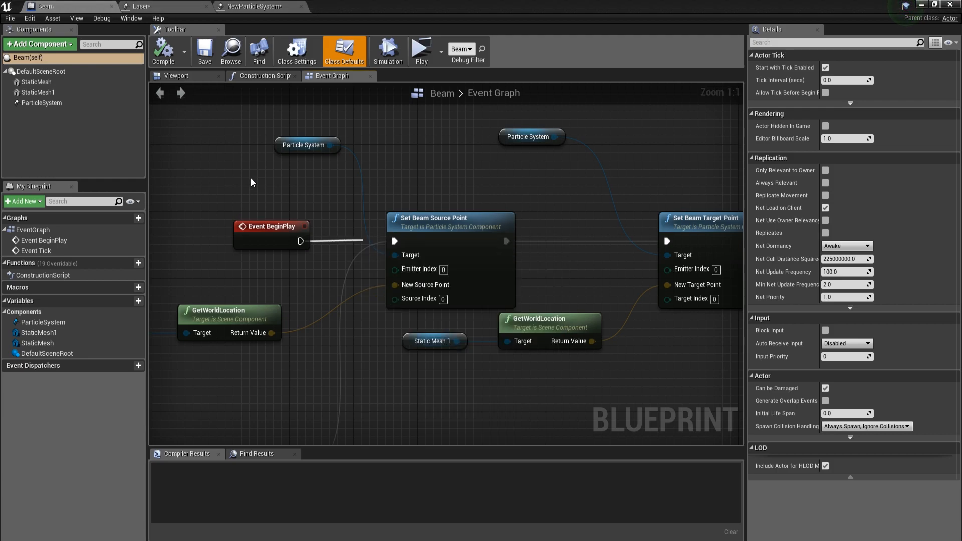
{"action": "left_click", "coordinate": [255, 179]}
{"action": "left_click", "coordinate": [254, 229]}
{"action": "scroll", "coordinate": [257, 232], "scroll_direction": "down", "scroll_amount": 4}
{"action": "right_click_drag", "start_coordinate": [258, 236], "coordinate": [300, 229]}
{"action": "key", "text": "Delete"}
Step: Move the Event Tick node beside the Set Beam Source Point node and compile the Beam blueprint
{"action": "scroll", "coordinate": [301, 230], "scroll_direction": "up", "scroll_amount": 3}
{"action": "left_click_drag", "start_coordinate": [305, 376], "coordinate": [264, 153]}
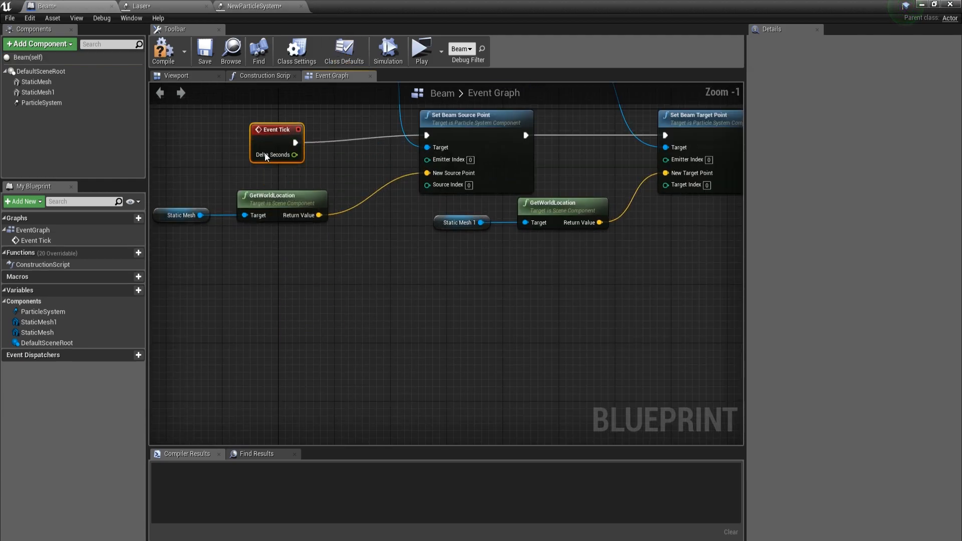
{"action": "left_click", "coordinate": [162, 48]}
Step: Examine the Laser emitter's Source module, including its distribution, lock, tangent and strength settings
{"action": "left_click", "coordinate": [141, 6]}
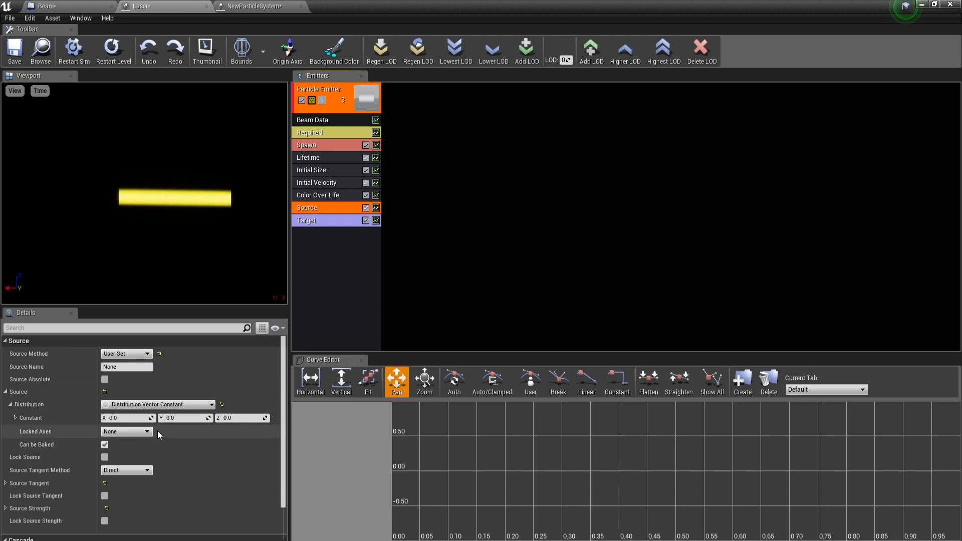
{"action": "scroll", "coordinate": [154, 424], "scroll_direction": "down", "scroll_amount": 3}
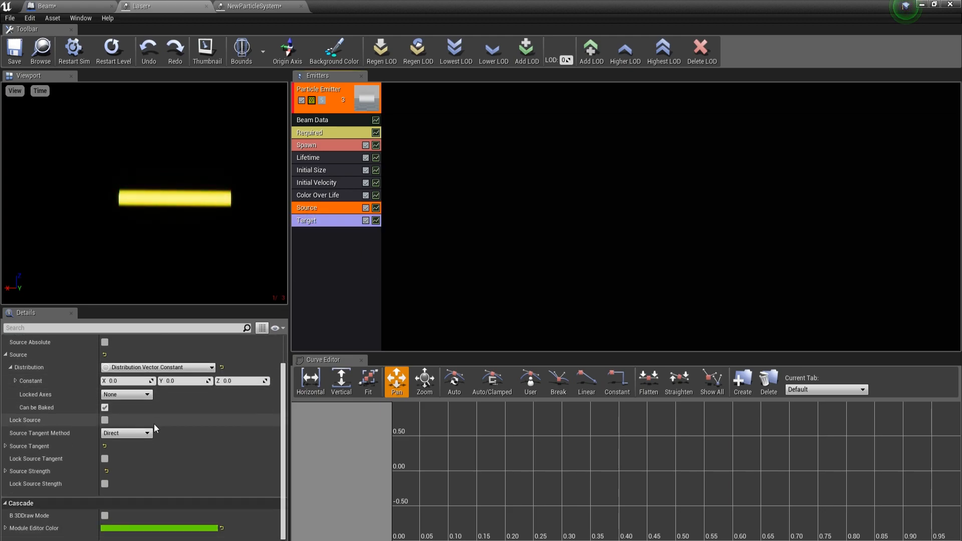
{"action": "scroll", "coordinate": [154, 424], "scroll_direction": "up", "scroll_amount": 3}
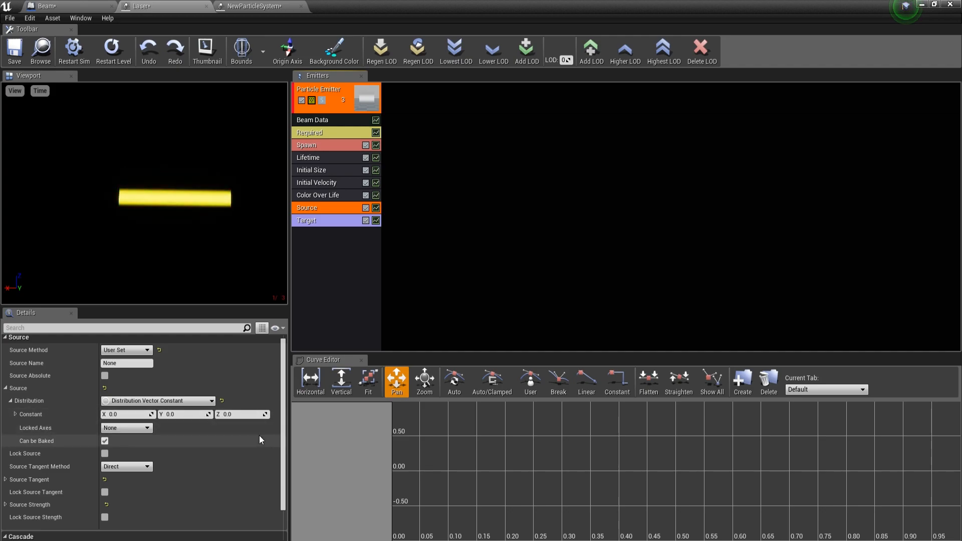
{"action": "scroll", "coordinate": [242, 443], "scroll_direction": "down", "scroll_amount": 3}
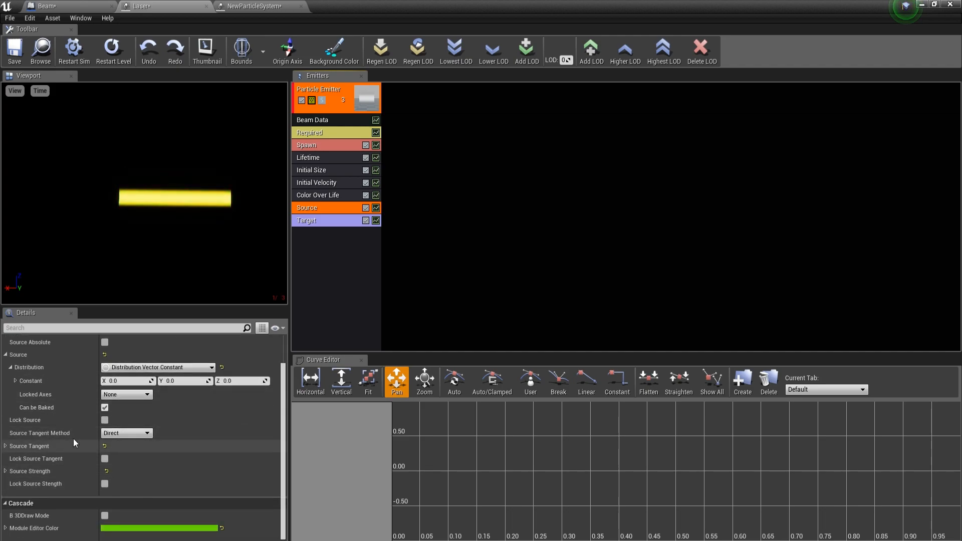
{"action": "scroll", "coordinate": [80, 451], "scroll_direction": "up", "scroll_amount": 3}
{"action": "scroll", "coordinate": [176, 465], "scroll_direction": "down", "scroll_amount": 3}
{"action": "scroll", "coordinate": [176, 466], "scroll_direction": "up", "scroll_amount": 3}
Step: Examine the Target module's constant distribution, target tangent, strength and lock radius settings
{"action": "left_click", "coordinate": [326, 223]}
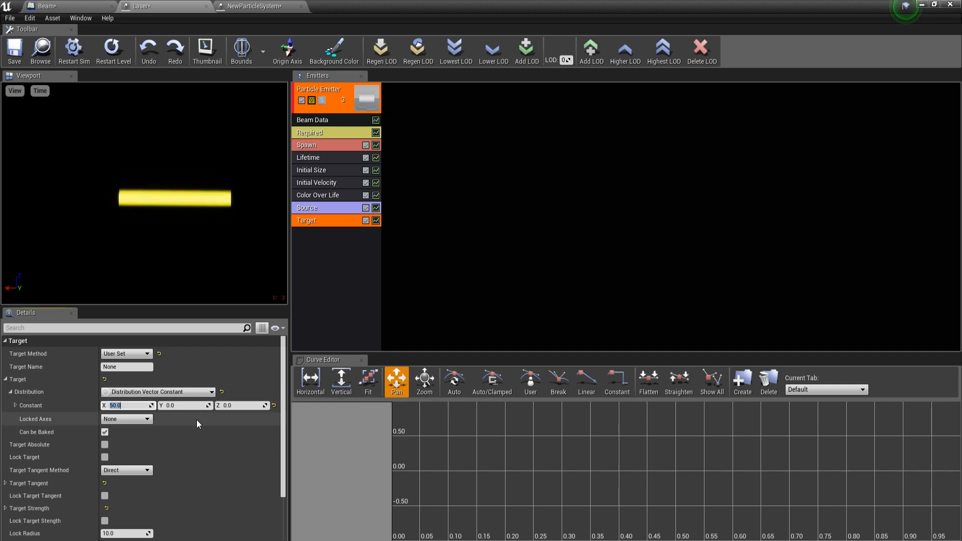
{"action": "left_click", "coordinate": [181, 405]}
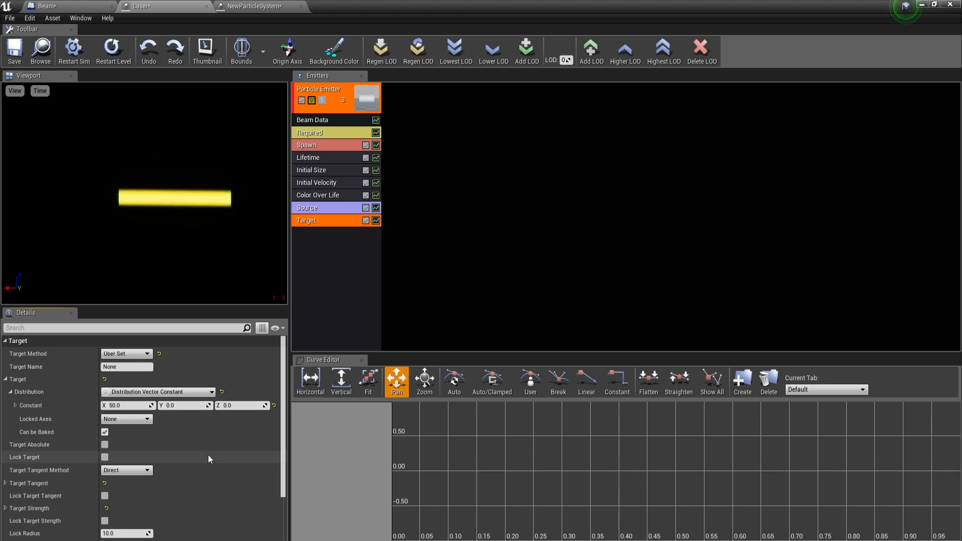
{"action": "scroll", "coordinate": [208, 454], "scroll_direction": "down", "scroll_amount": 2}
{"action": "scroll", "coordinate": [209, 455], "scroll_direction": "up", "scroll_amount": 2}
{"action": "scroll", "coordinate": [207, 452], "scroll_direction": "down", "scroll_amount": 3}
{"action": "scroll", "coordinate": [155, 449], "scroll_direction": "up", "scroll_amount": 3}
{"action": "scroll", "coordinate": [175, 451], "scroll_direction": "down", "scroll_amount": 3}
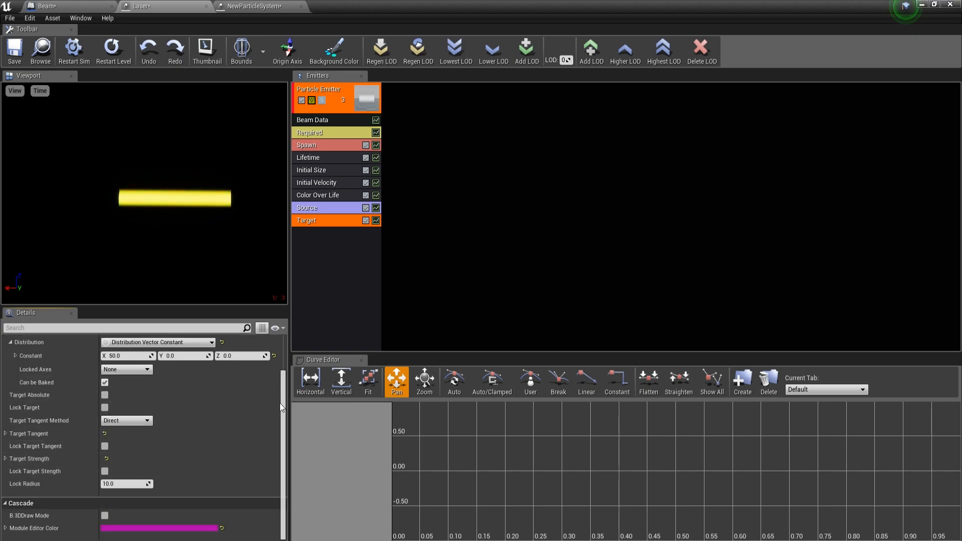
Step: Add a New Beam Data type module to the emitter of NewParticleSystem
{"action": "left_click", "coordinate": [253, 6]}
{"action": "right_click", "coordinate": [336, 245]}
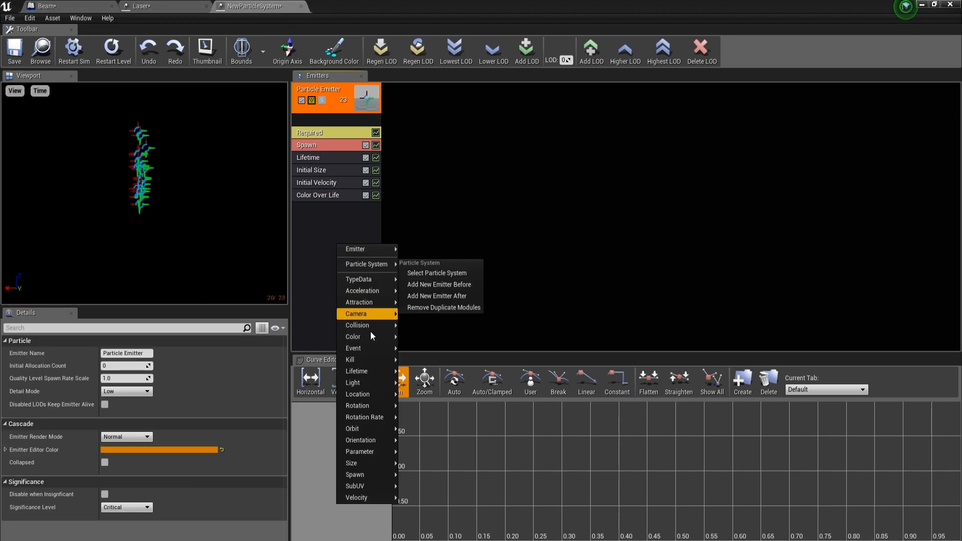
{"action": "mouse_move", "coordinate": [369, 336]}
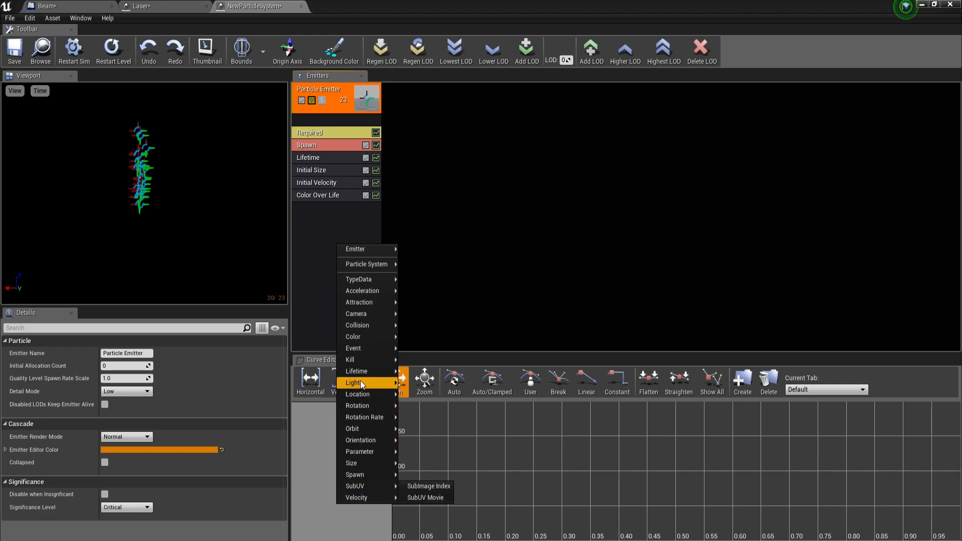
{"action": "mouse_move", "coordinate": [367, 274]}
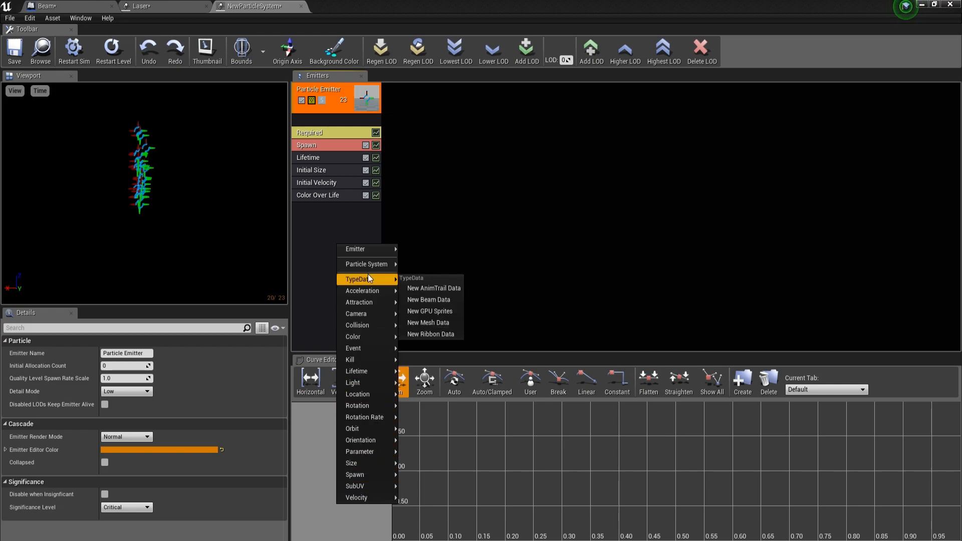
{"action": "left_click", "coordinate": [427, 296]}
Step: Add a beam Source module and a beam Target module to the emitter of NewParticleSystem
{"action": "right_click", "coordinate": [324, 221]}
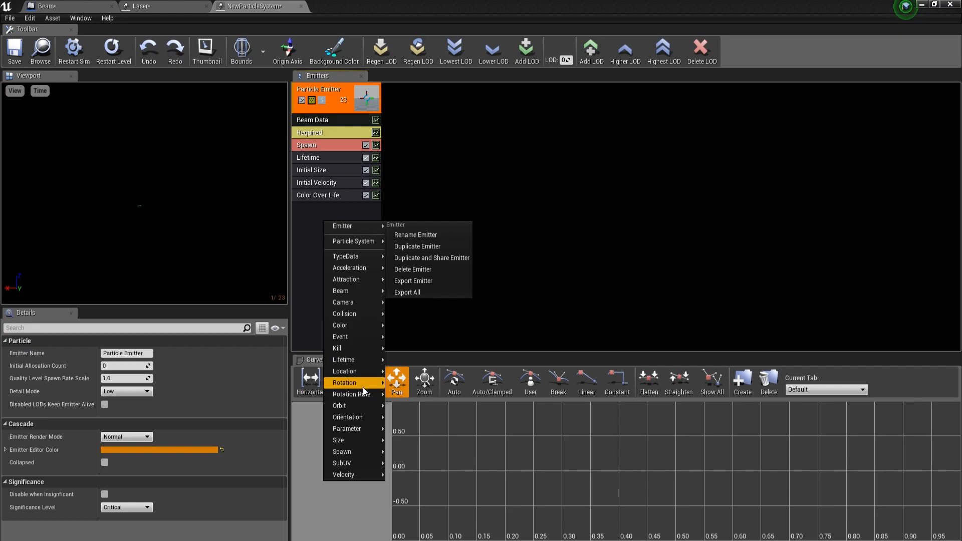
{"action": "mouse_move", "coordinate": [363, 386]}
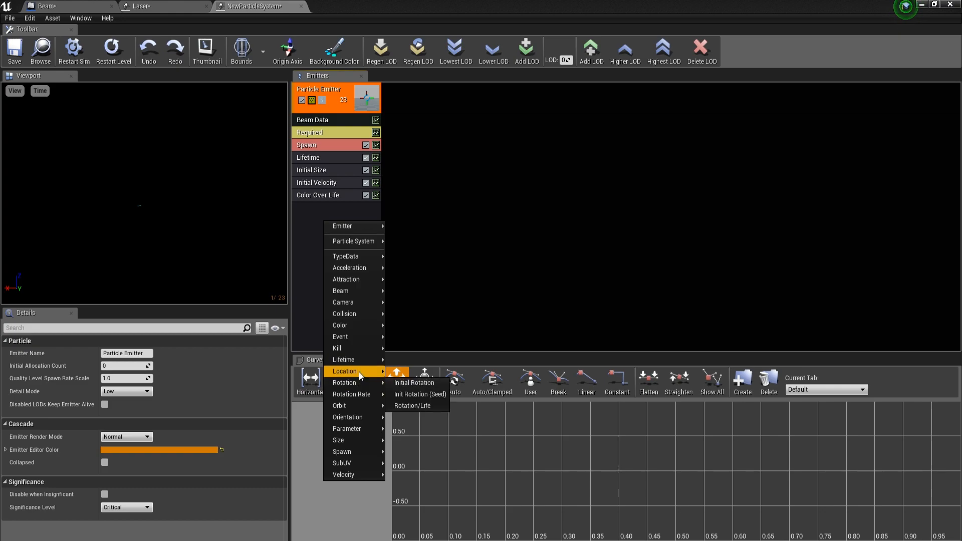
{"action": "mouse_move", "coordinate": [353, 295]}
{"action": "left_click", "coordinate": [412, 317]}
{"action": "right_click", "coordinate": [320, 266]}
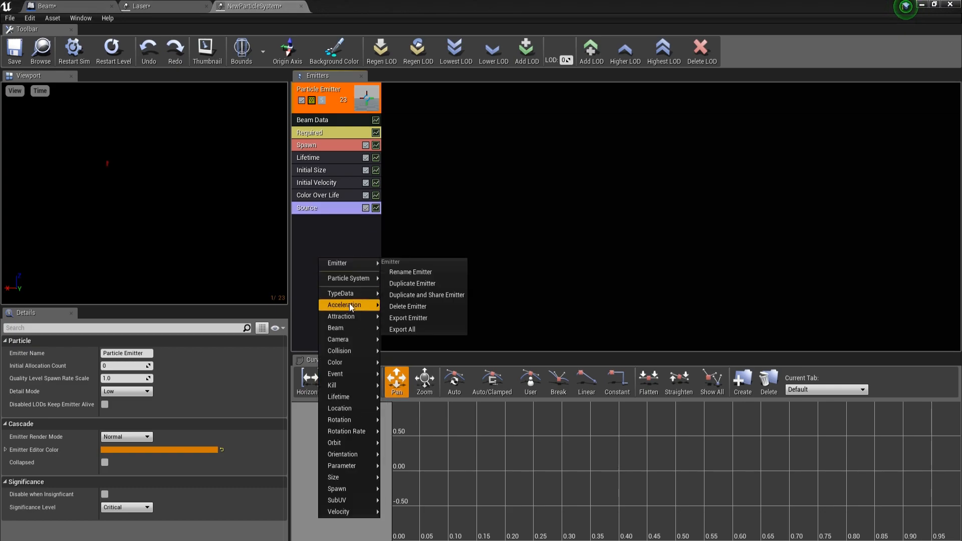
{"action": "left_click", "coordinate": [408, 360]}
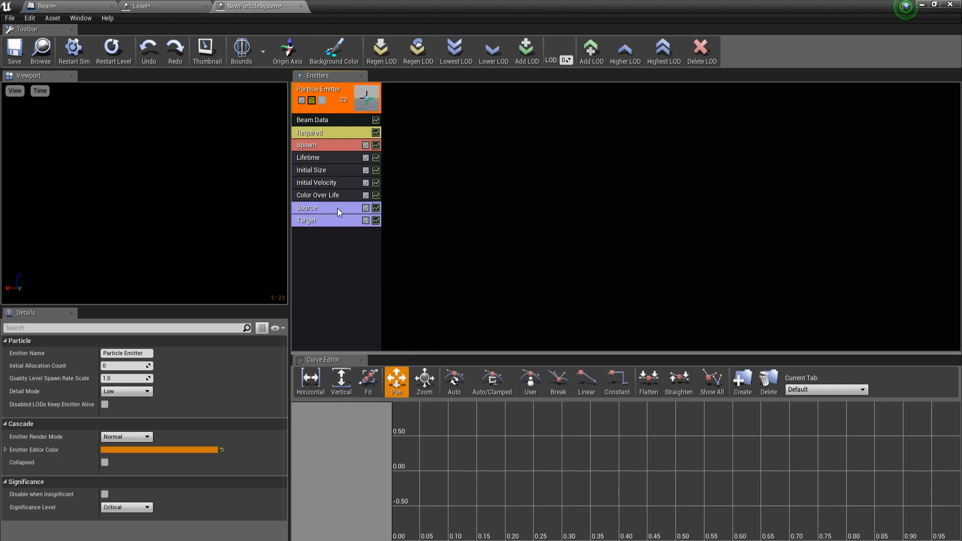
Step: Compare the Source and Target method settings of NewParticleSystem with those of the Laser system, and close NewParticleSystem
{"action": "left_click", "coordinate": [338, 208]}
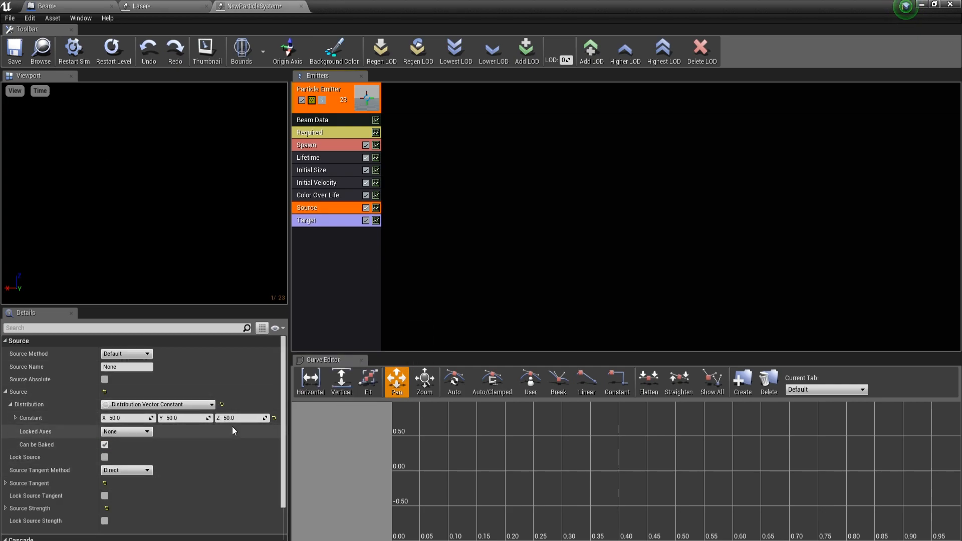
{"action": "left_click", "coordinate": [150, 5]}
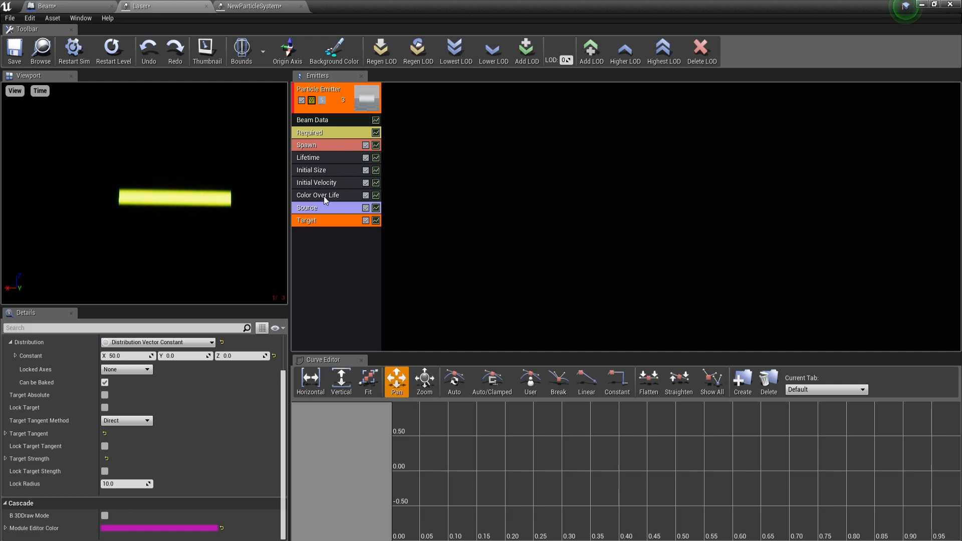
{"action": "left_click", "coordinate": [251, 6]}
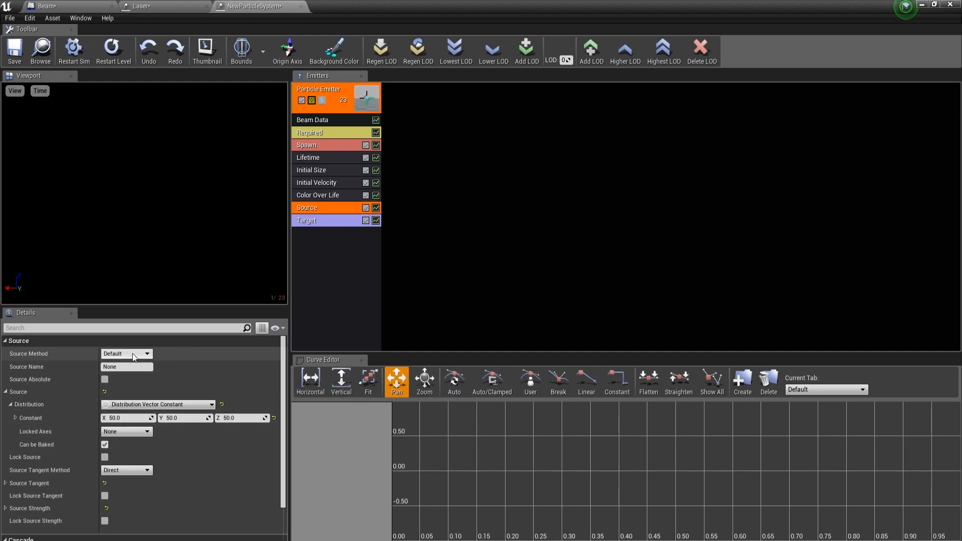
{"action": "left_click", "coordinate": [327, 222]}
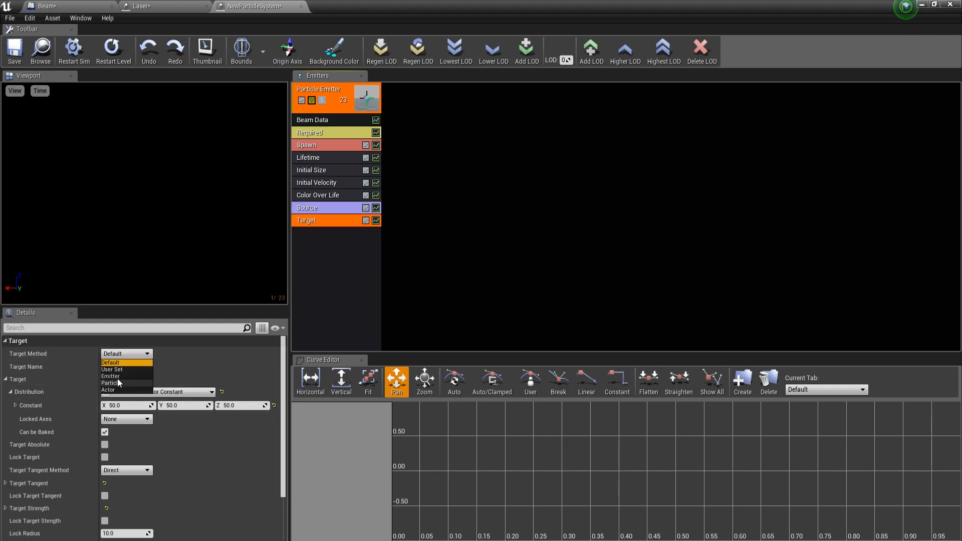
{"action": "left_click", "coordinate": [122, 383]}
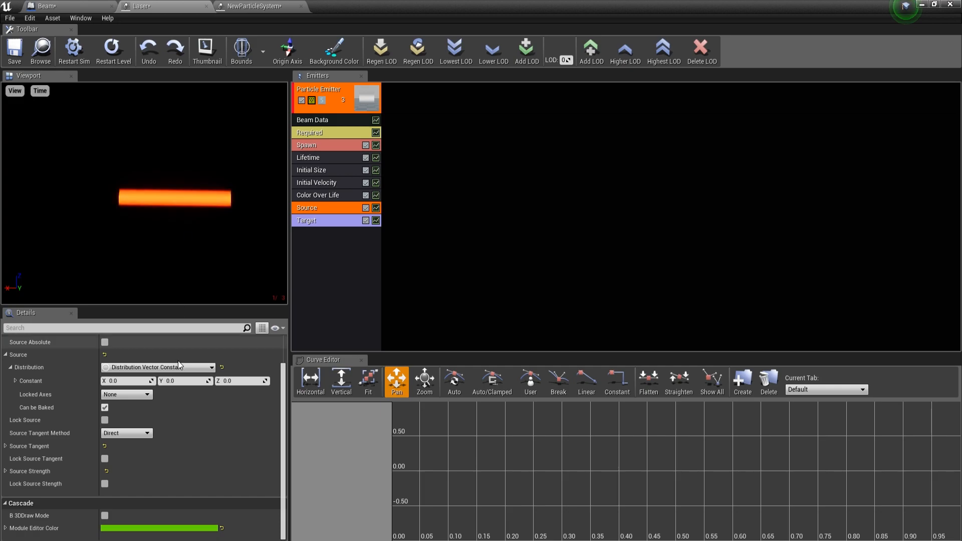
{"action": "scroll", "coordinate": [173, 433], "scroll_direction": "up", "scroll_amount": 3}
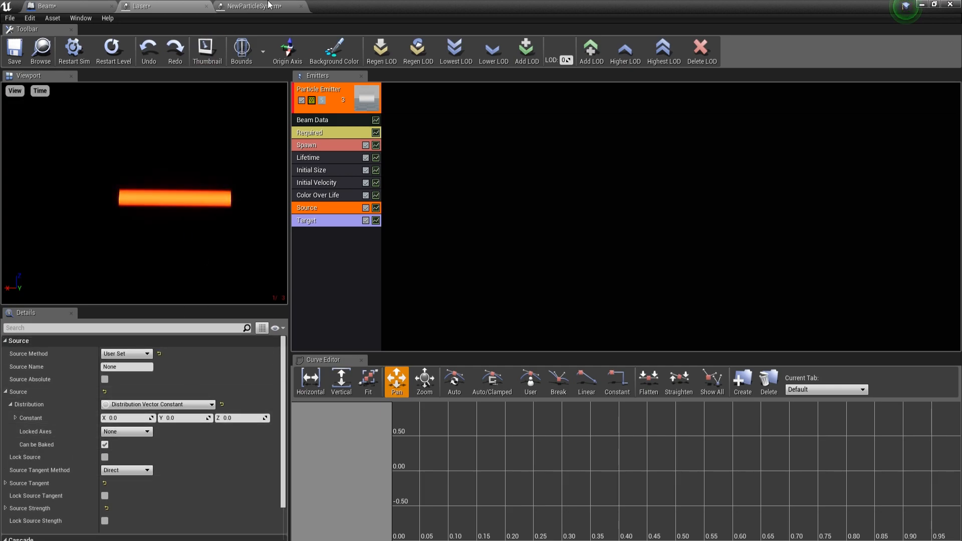
{"action": "left_click", "coordinate": [300, 6]}
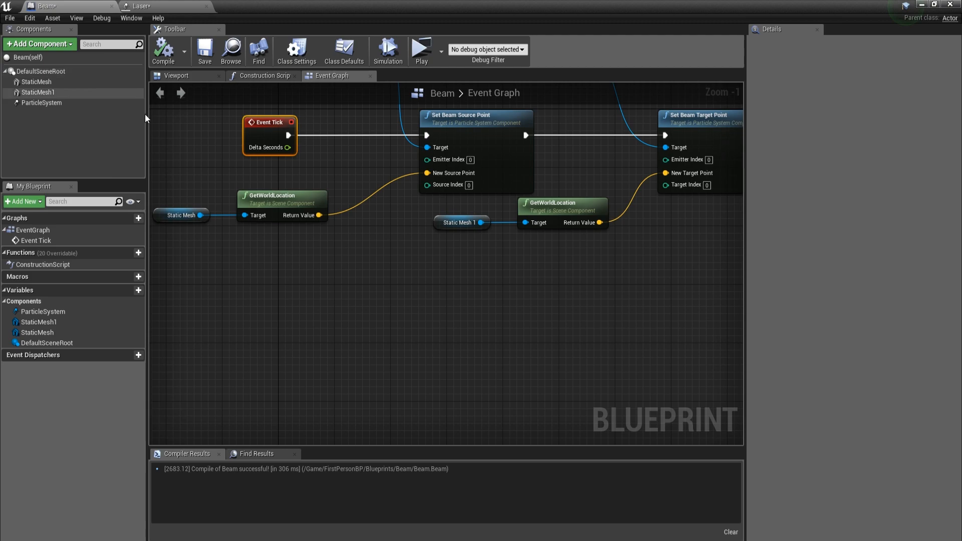
Step: Inspect the cube meshes and the laser particle system in the viewport of the Beam blueprint
{"action": "scroll", "coordinate": [440, 185], "scroll_direction": "down", "scroll_amount": 2}
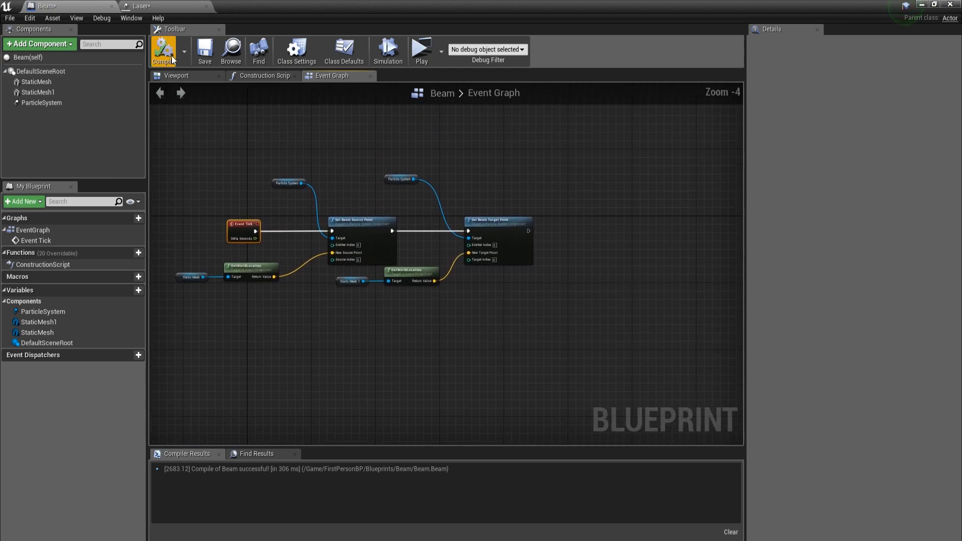
{"action": "left_click", "coordinate": [176, 76]}
{"action": "left_click", "coordinate": [36, 81]}
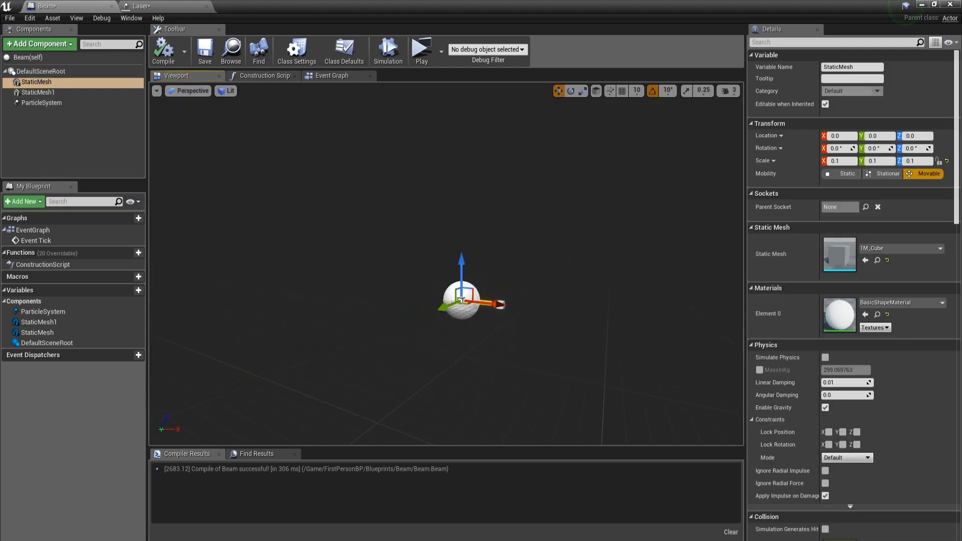
{"action": "right_click_drag", "start_coordinate": [350, 240], "coordinate": [300, 226]}
{"action": "key", "text": "w"}
{"action": "left_click", "coordinate": [44, 103]}
{"action": "left_click", "coordinate": [38, 71]}
{"action": "left_click", "coordinate": [60, 83]}
{"action": "key", "text": "a"}
{"action": "key", "text": "s"}
{"action": "key", "text": "w"}
{"action": "key", "text": "s"}
{"action": "key", "text": "d"}
{"action": "key", "text": "a"}
{"action": "right_click_drag", "start_coordinate": [188, 163], "coordinate": [150, 164]}
{"action": "right_click_drag", "start_coordinate": [262, 157], "coordinate": [266, 163]}
{"action": "key", "text": "w"}
{"action": "key", "text": "s"}
Step: Delete the StaticMesh1 cube from the Beam blueprint and add a Scene component in its place
{"action": "left_click", "coordinate": [595, 344]}
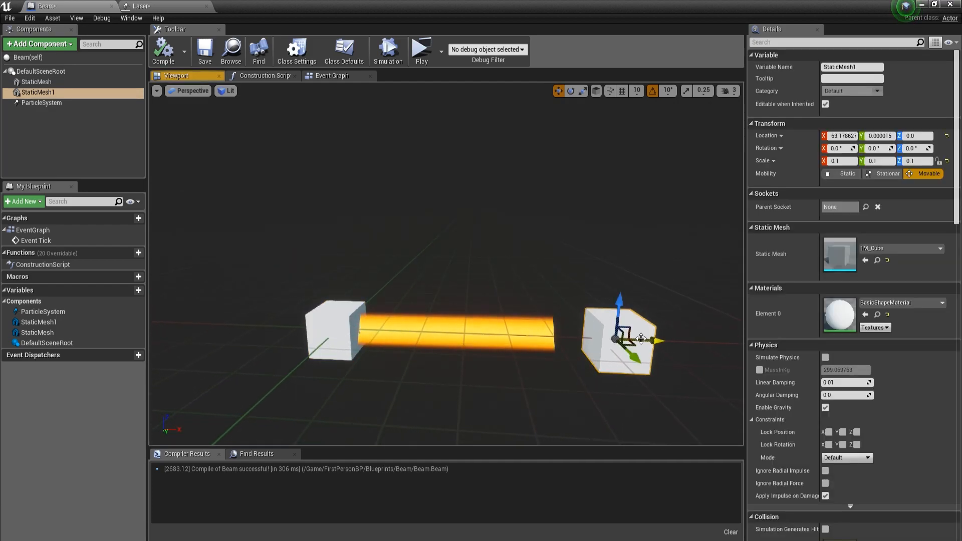
{"action": "key", "text": "Delete"}
{"action": "left_click", "coordinate": [50, 47]}
{"action": "type", "text": "sc"}
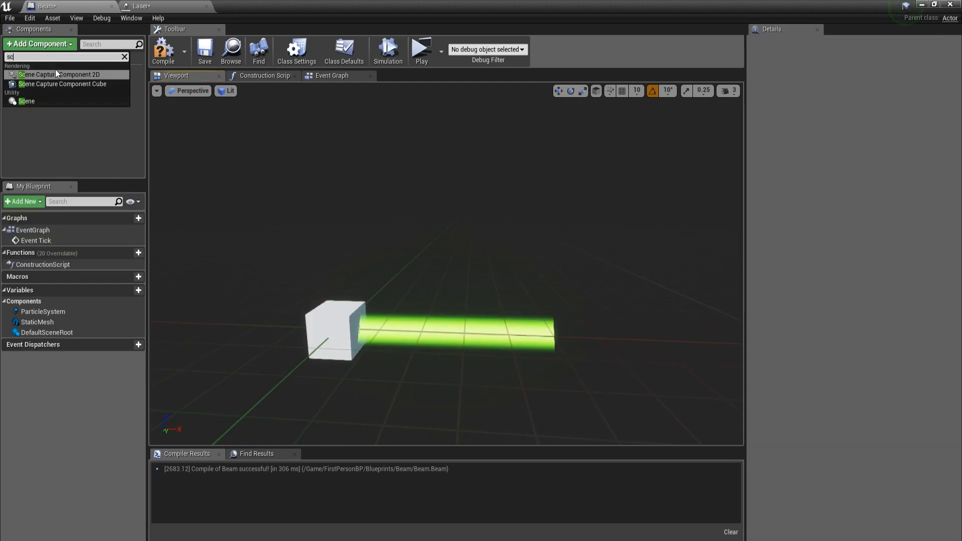
{"action": "left_click", "coordinate": [29, 103]}
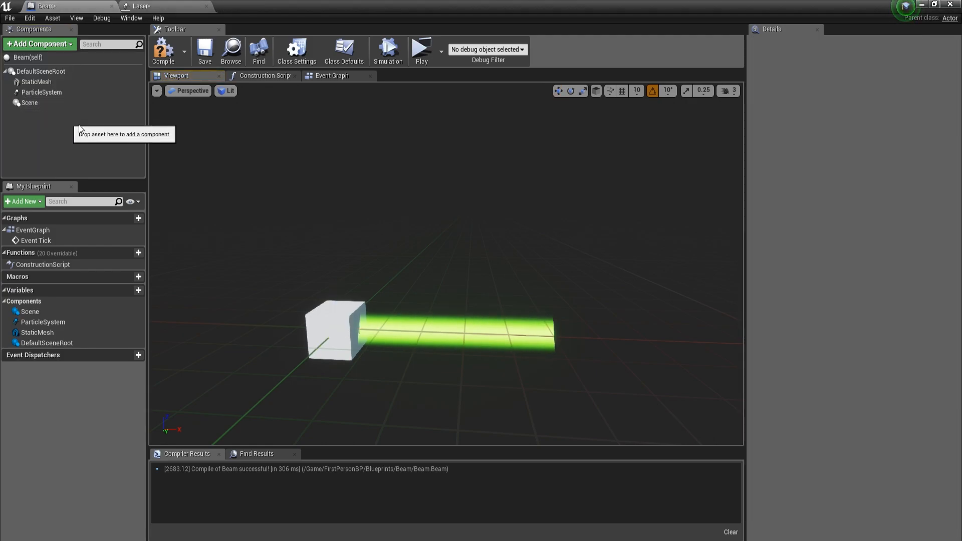
Step: Scale the StaticMesh cube up uniformly to about 0.49
{"action": "left_click", "coordinate": [43, 81]}
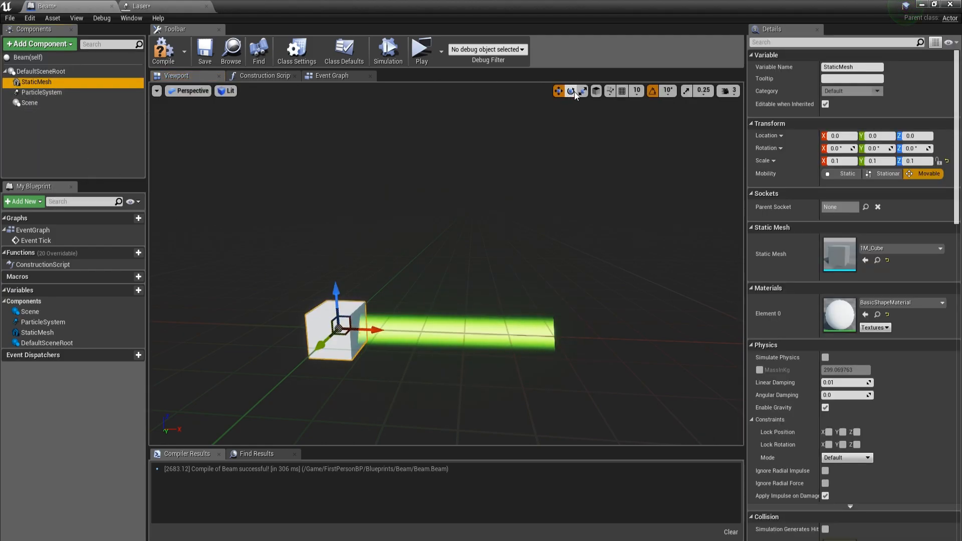
{"action": "left_click_drag", "start_coordinate": [339, 328], "coordinate": [360, 311]}
Step: Add a Scene reference to the Event Graph and connect it to the GetWorldLocation node that feeds Set Beam Target Point
{"action": "left_click", "coordinate": [346, 76]}
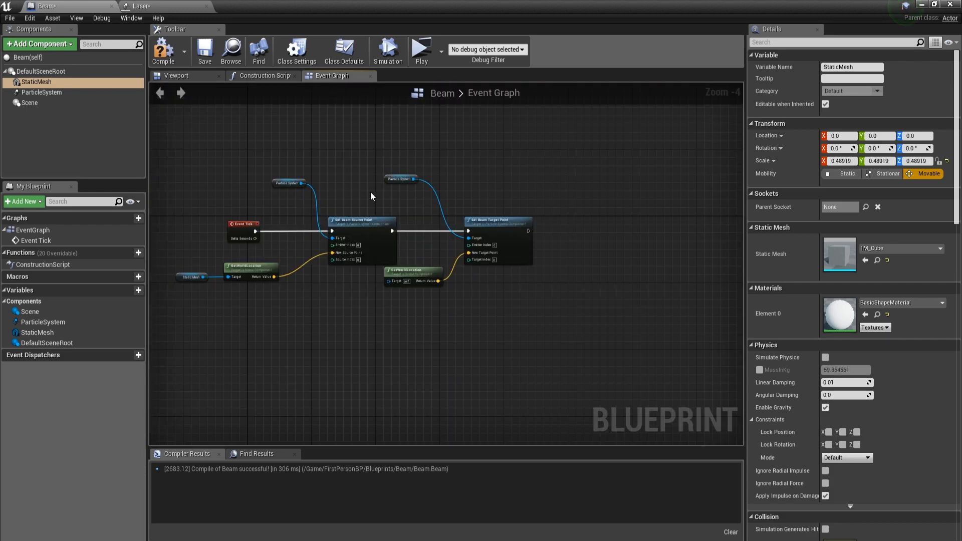
{"action": "scroll", "coordinate": [363, 185], "scroll_direction": "up", "scroll_amount": 4}
{"action": "right_click_drag", "start_coordinate": [363, 184], "coordinate": [353, 158]}
{"action": "left_click_drag", "start_coordinate": [30, 103], "coordinate": [548, 330]}
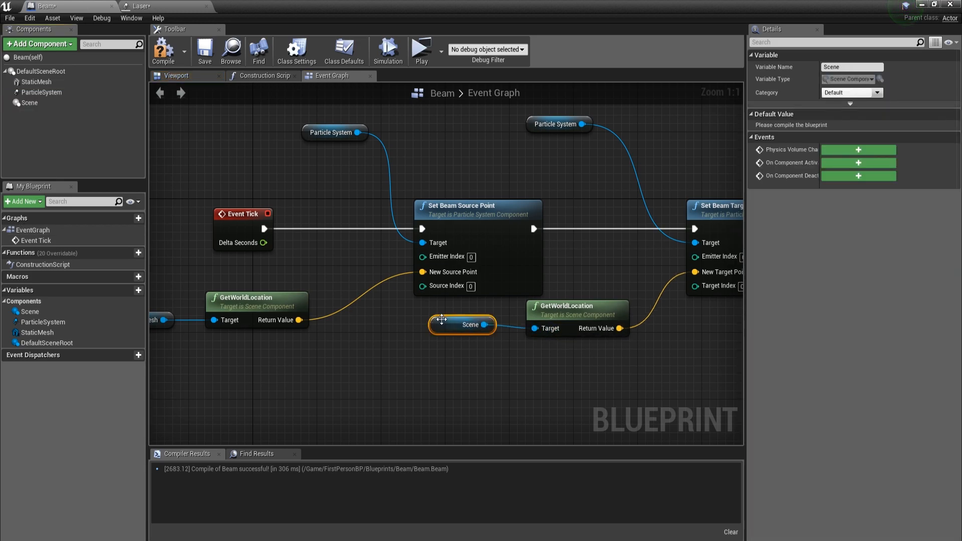
Step: Check the StaticMesh and ParticleSystem components in the viewport and compile the Beam blueprint
{"action": "left_click", "coordinate": [177, 76]}
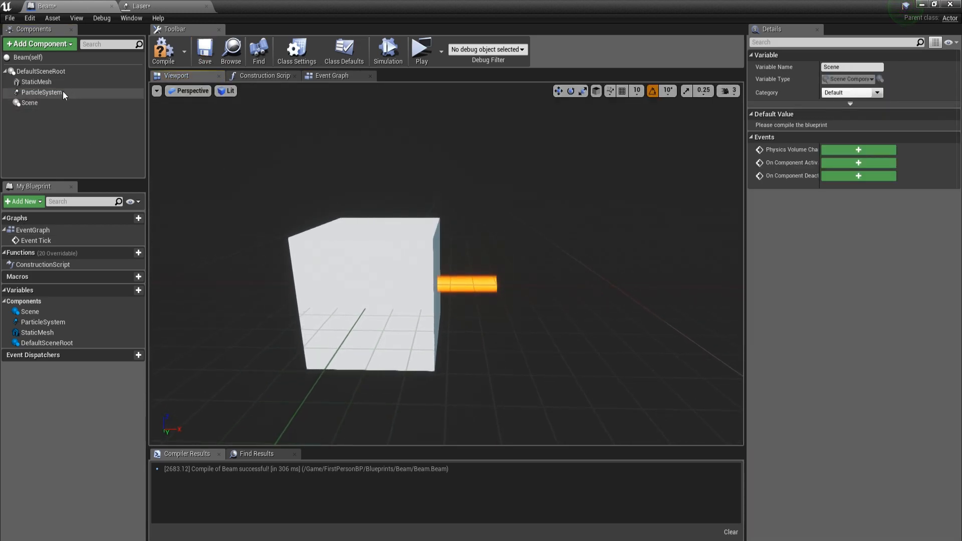
{"action": "left_click", "coordinate": [62, 82]}
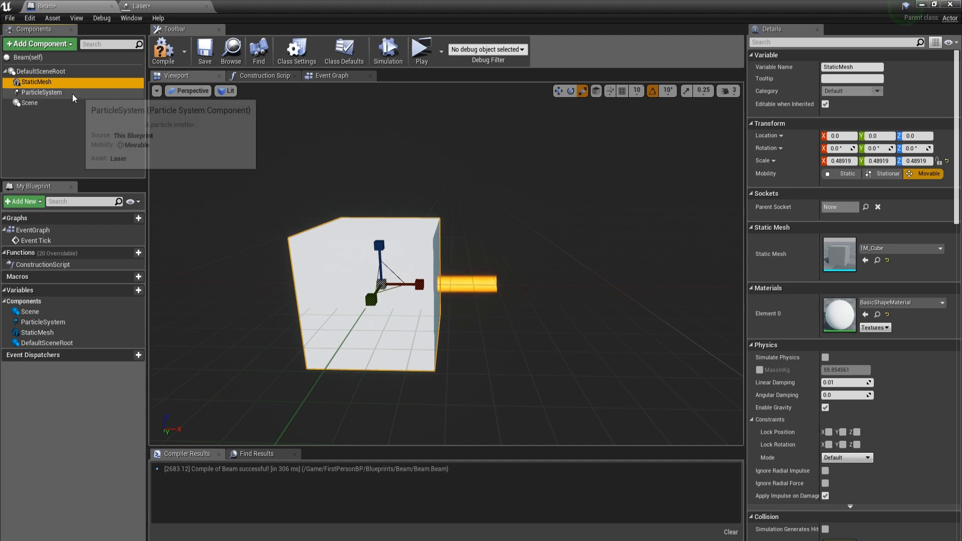
{"action": "left_click", "coordinate": [41, 93]}
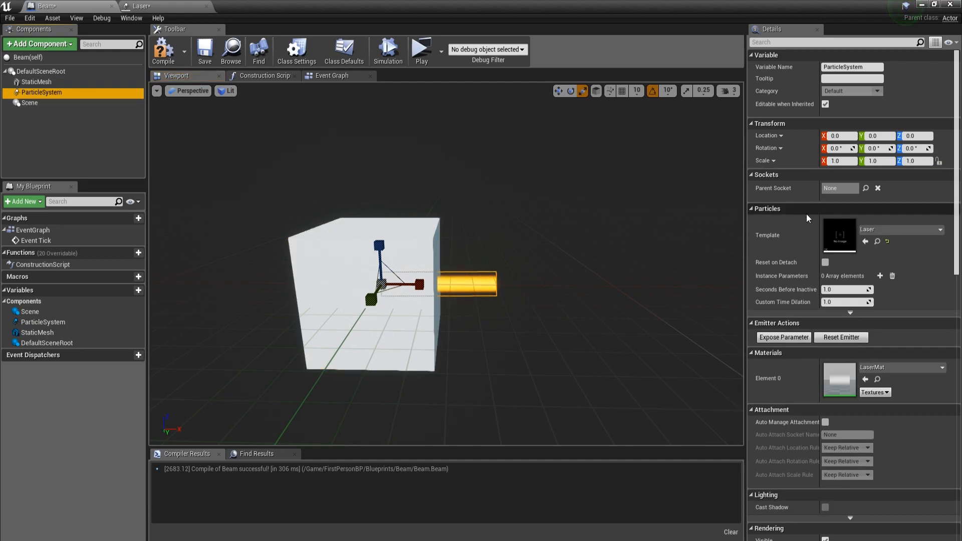
{"action": "left_click", "coordinate": [167, 47]}
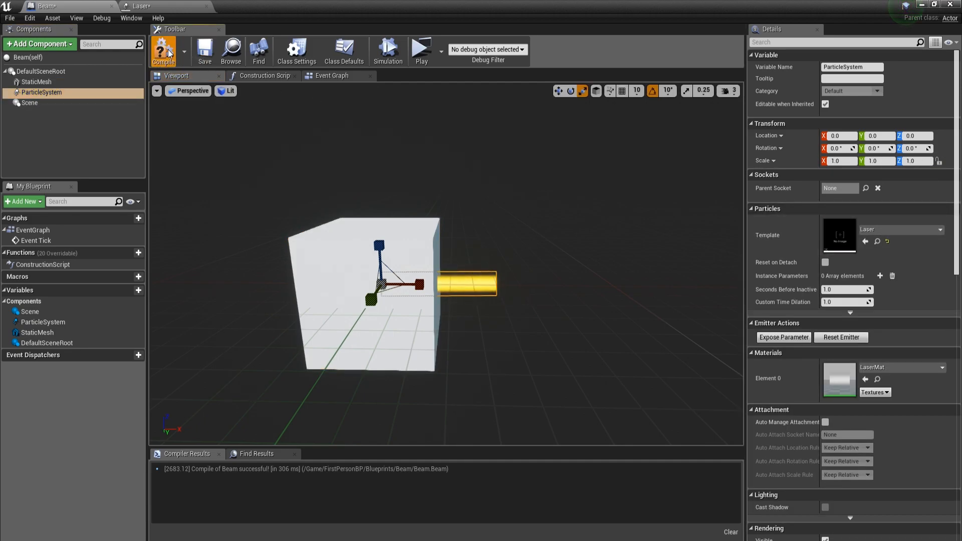
Step: Review the Event Tick, Particle System and Set Beam Source Point nodes in the Event Graph
{"action": "left_click", "coordinate": [328, 76]}
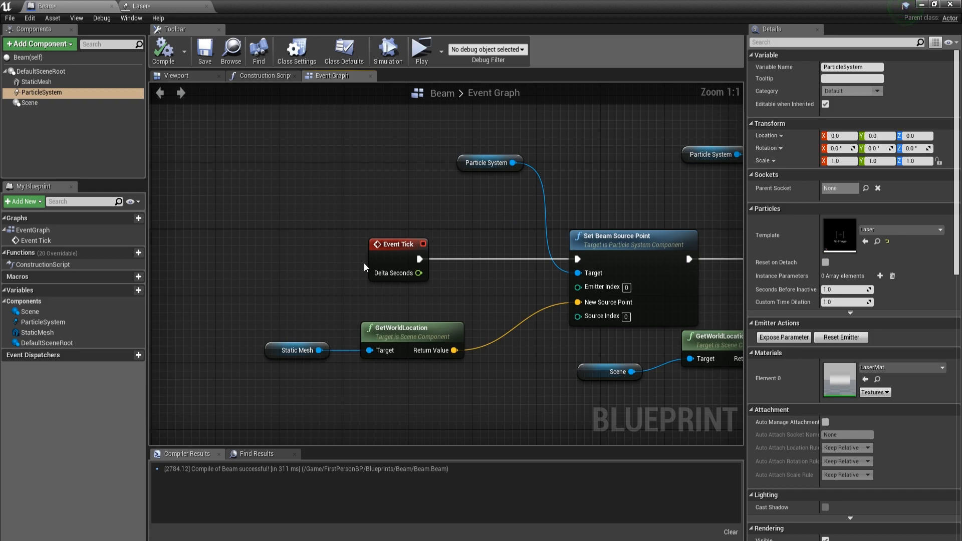
{"action": "left_click", "coordinate": [376, 250]}
{"action": "right_click_drag", "start_coordinate": [376, 250], "coordinate": [340, 254]}
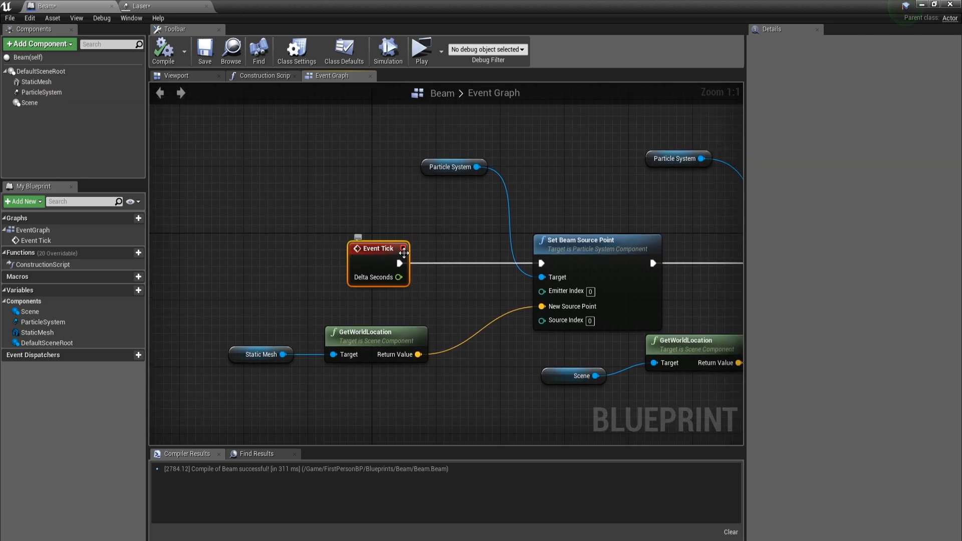
{"action": "left_click", "coordinate": [429, 167]}
{"action": "right_click_drag", "start_coordinate": [429, 167], "coordinate": [301, 167]}
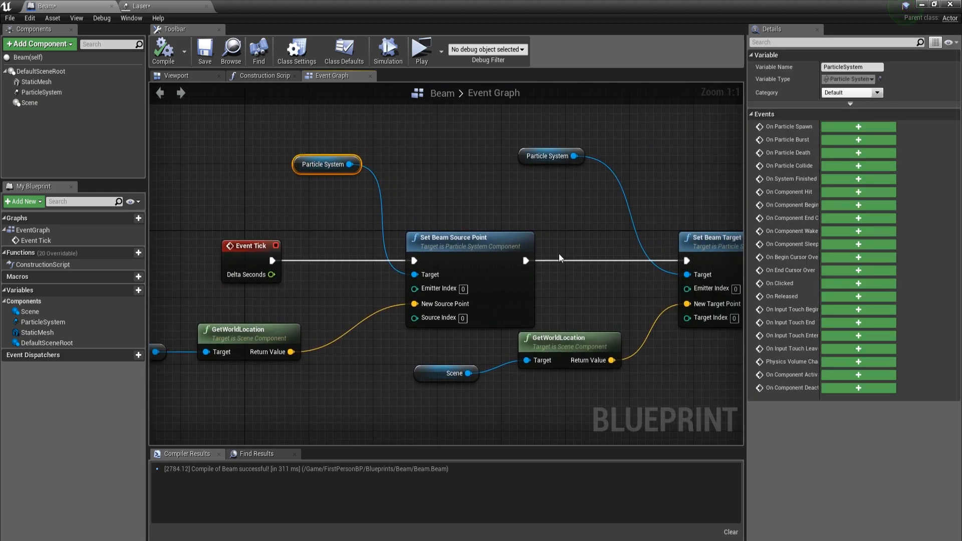
{"action": "left_click", "coordinate": [457, 256]}
{"action": "right_click_drag", "start_coordinate": [457, 256], "coordinate": [511, 278]}
Step: Move the Static Mesh reference and its GetWorldLocation node closer to the Set Beam Source Point node
{"action": "left_click_drag", "start_coordinate": [229, 252], "coordinate": [227, 251]}
{"action": "left_click_drag", "start_coordinate": [395, 266], "coordinate": [424, 249]}
{"action": "left_click", "coordinate": [420, 318]}
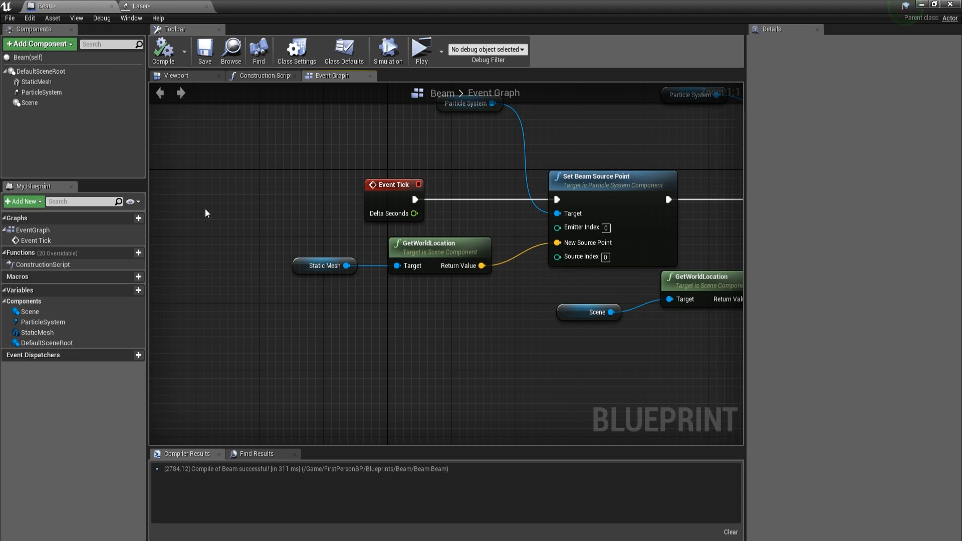
Step: Examine how the Static Mesh and Scene world locations feed the beam's source and target points
{"action": "left_click", "coordinate": [311, 266]}
{"action": "left_click", "coordinate": [427, 259]}
{"action": "right_click_drag", "start_coordinate": [427, 259], "coordinate": [273, 269]}
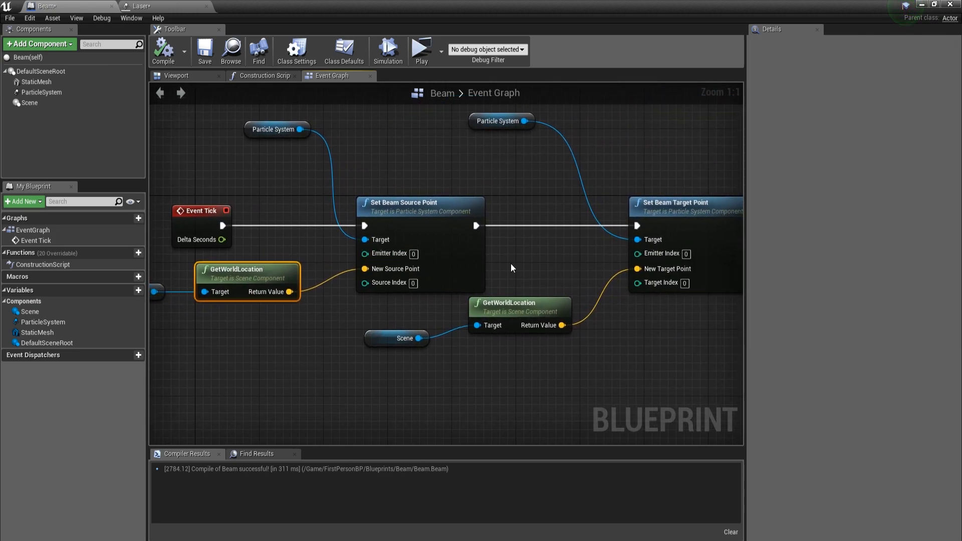
{"action": "left_click", "coordinate": [382, 340]}
{"action": "left_click", "coordinate": [520, 319]}
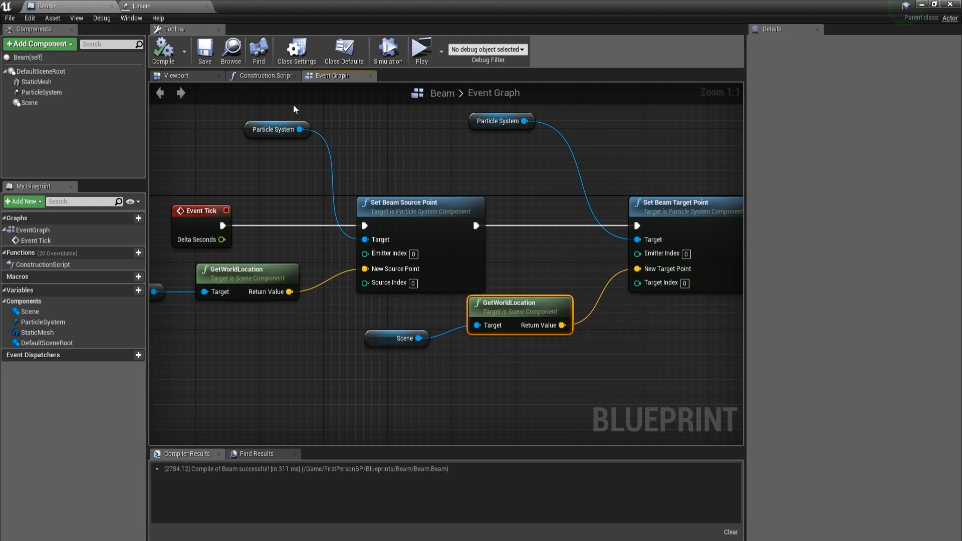
{"action": "right_click_drag", "start_coordinate": [452, 117], "coordinate": [524, 182]}
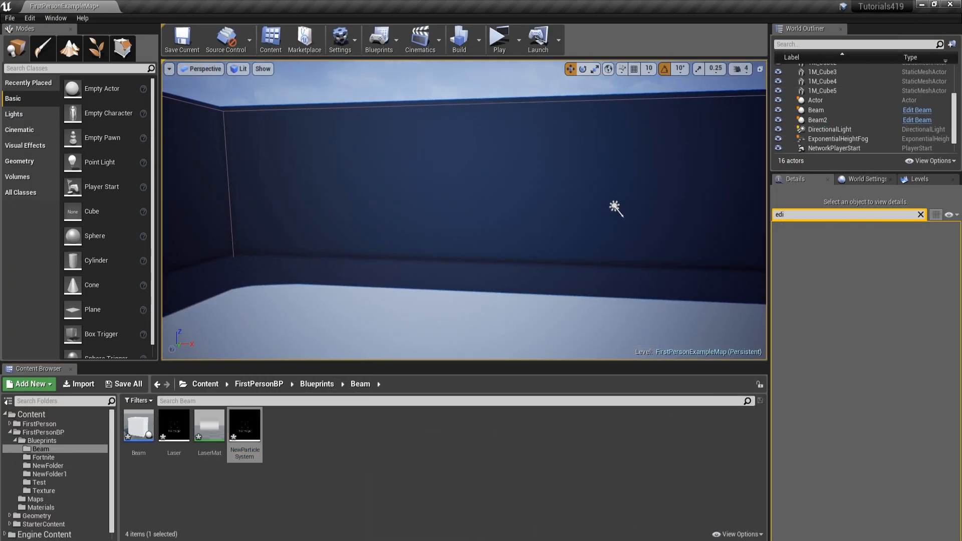
Step: Switch to the level editor, clear the Details search filter and delete the Beam2 actor from the level
{"action": "scroll", "coordinate": [612, 204], "scroll_direction": "down", "scroll_amount": 5}
{"action": "right_click_drag", "start_coordinate": [476, 101], "coordinate": [446, 165]}
{"action": "left_click", "coordinate": [438, 266]}
{"action": "right_click_drag", "start_coordinate": [439, 267], "coordinate": [514, 253]}
{"action": "left_click", "coordinate": [859, 267]}
{"action": "key", "text": "BackSpace"}
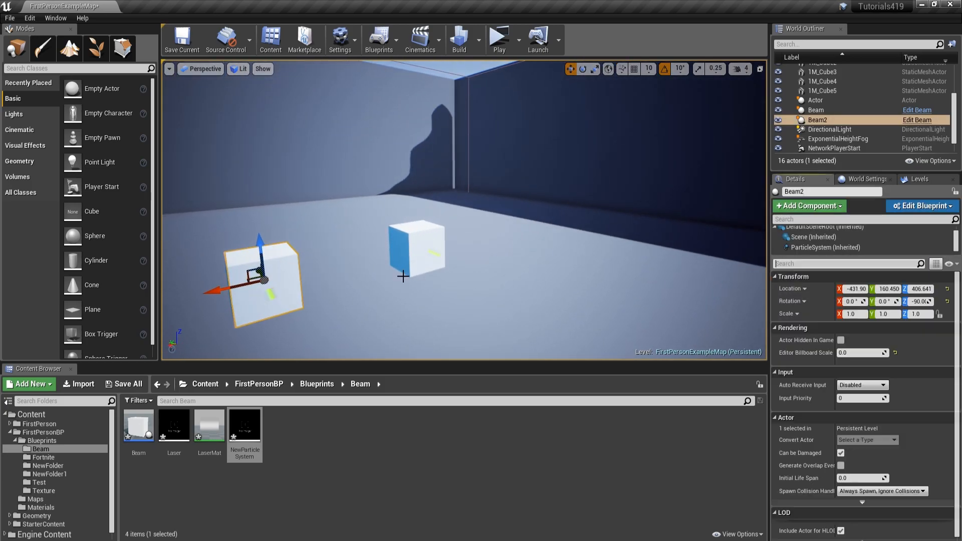
{"action": "key", "text": "Delete"}
Step: Select the Scene component of the remaining Beam actor and move it away from the cube
{"action": "right_click_drag", "start_coordinate": [464, 259], "coordinate": [503, 262]}
{"action": "left_click", "coordinate": [186, 271]}
{"action": "mouse_move", "coordinate": [382, 256]}
{"action": "right_mouse_down"}
{"action": "mouse_move", "coordinate": [350, 255]}
{"action": "mouse_move", "coordinate": [377, 251]}
{"action": "right_mouse_up"}
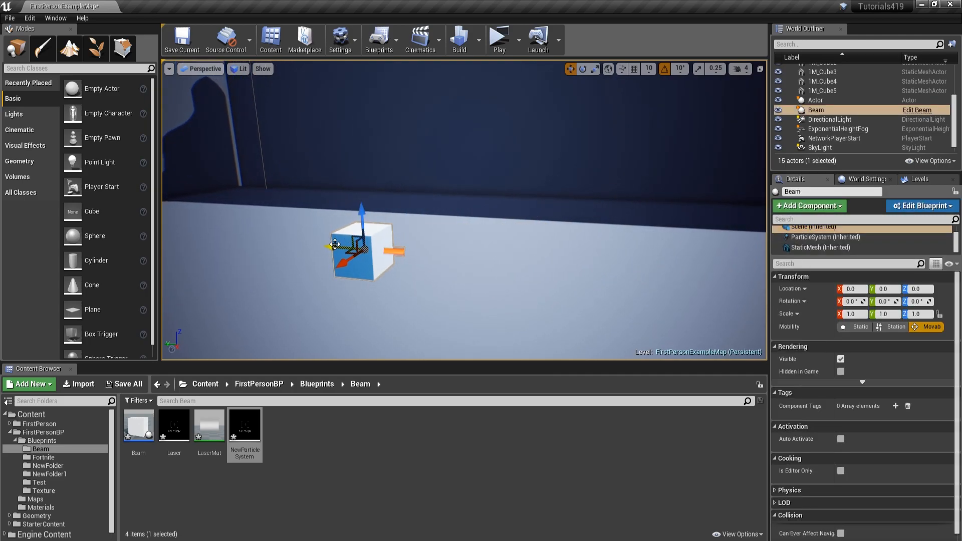
Step: Play the level and inspect the laser between the cube and its target point from several angles
{"action": "left_click", "coordinate": [500, 38]}
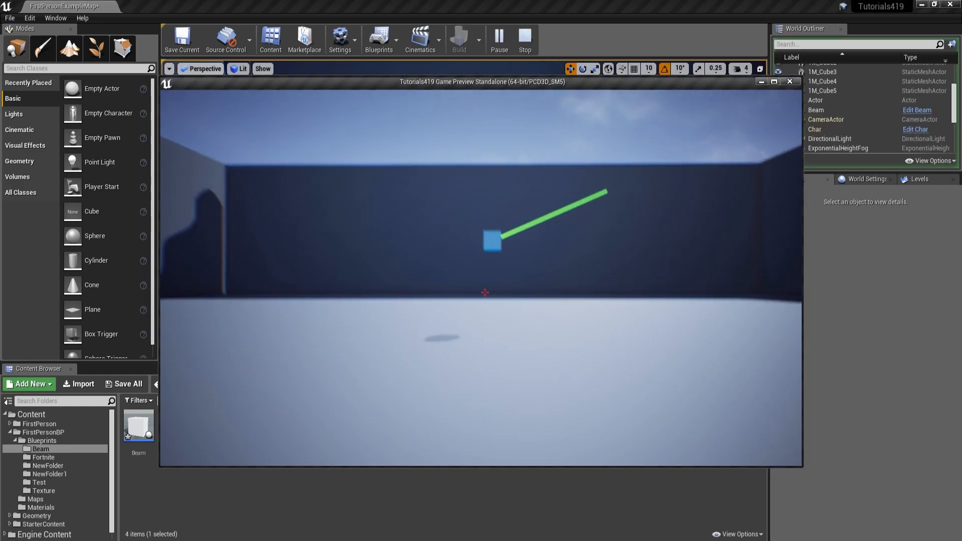
{"action": "key", "text": "w"}
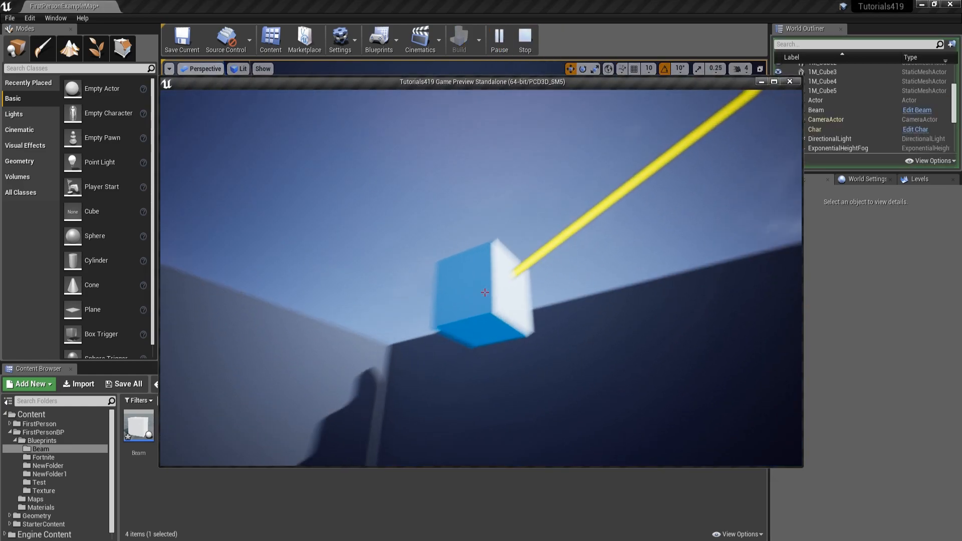
{"action": "key", "text": "d"}
{"action": "key", "text": "d"}
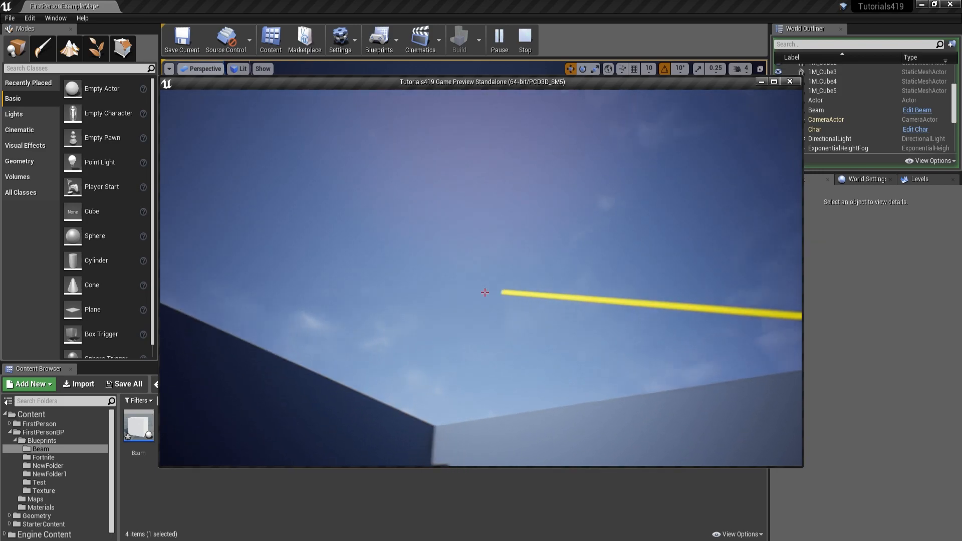
Step: Walk around the laser in the running game, view it from a distance, and stop the play session
{"action": "key", "text": "s"}
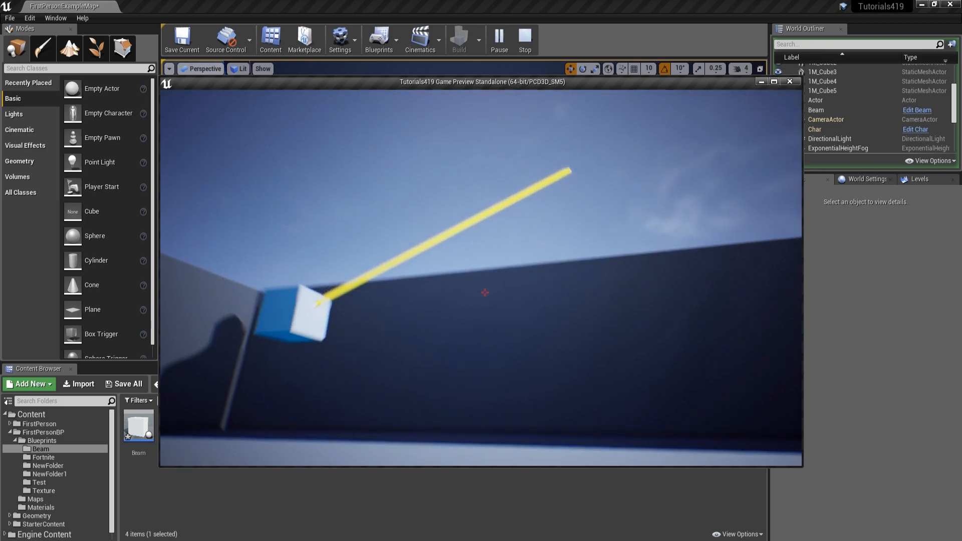
{"action": "key", "text": "w"}
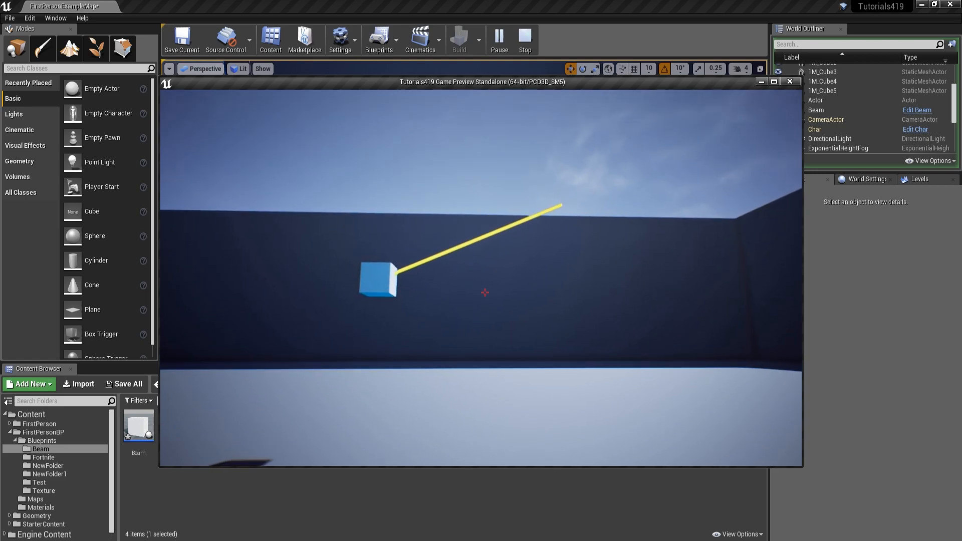
{"action": "key", "text": "s"}
{"action": "key", "text": "w"}
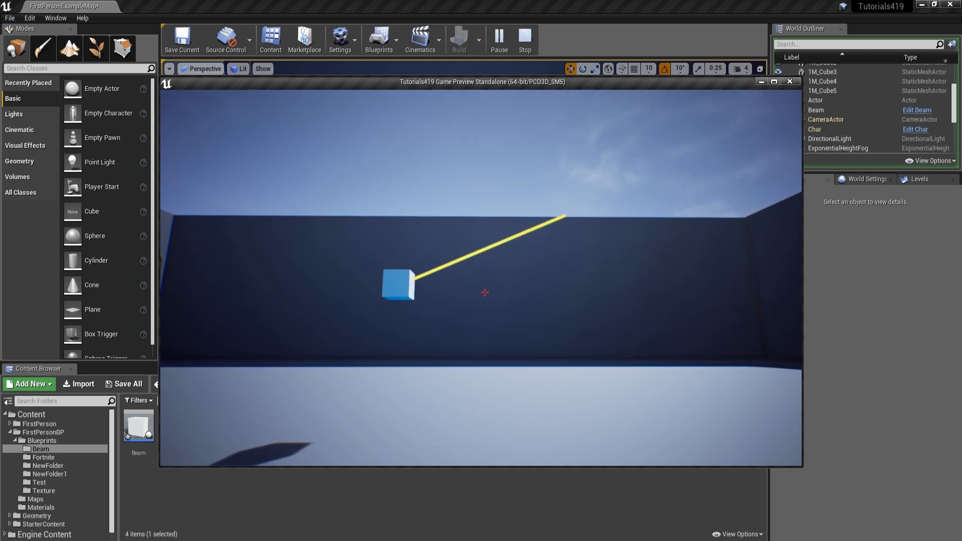
{"action": "key", "text": "Escape"}
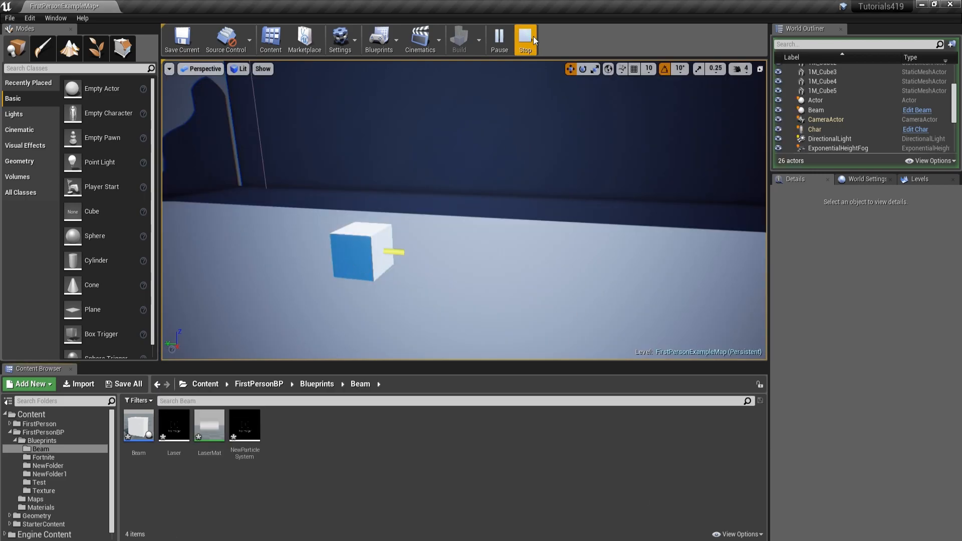
{"action": "right_click_drag", "start_coordinate": [627, 92], "coordinate": [523, 111]}
{"action": "left_click", "coordinate": [564, 40]}
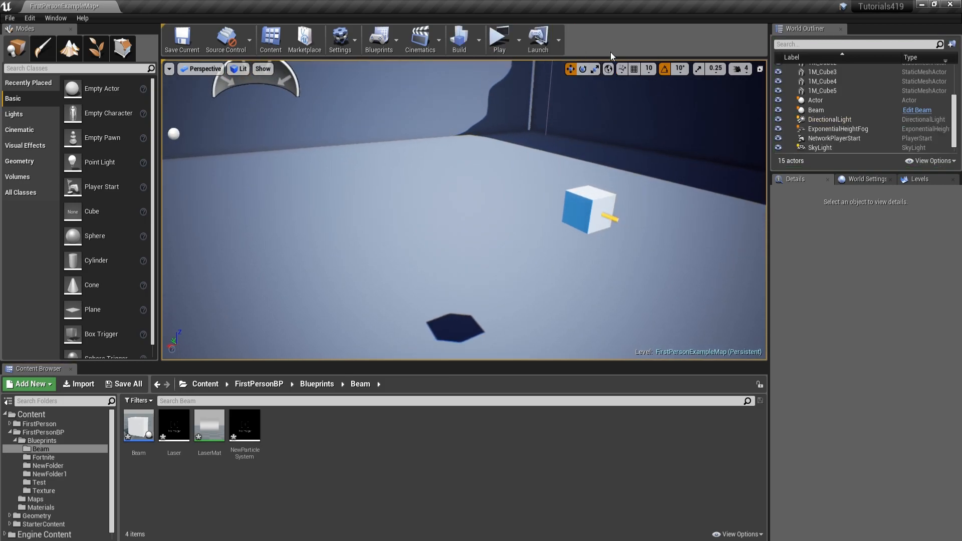
Step: Play the level in the selected viewport, eject from the player character and fly toward the cube
{"action": "left_click", "coordinate": [517, 39]}
{"action": "left_click", "coordinate": [587, 71]}
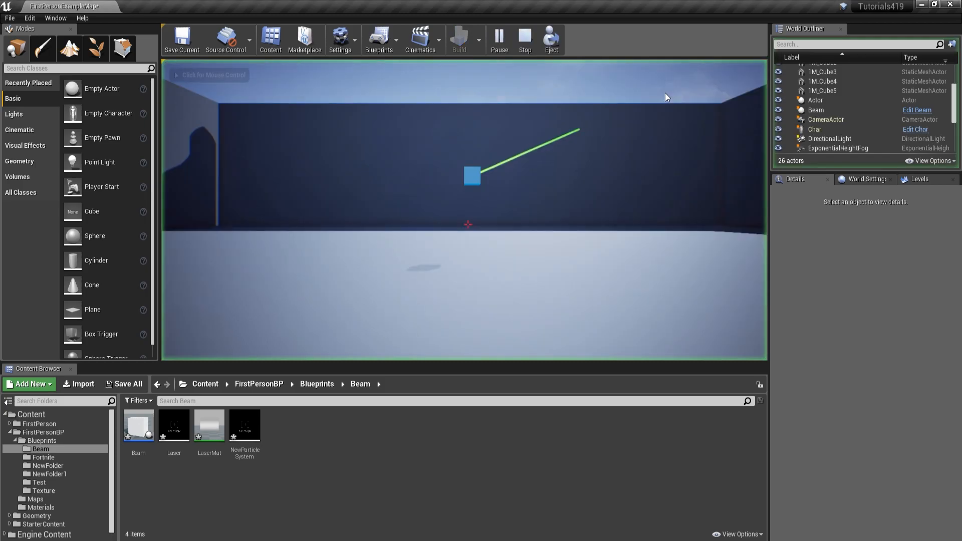
{"action": "left_click", "coordinate": [541, 37]}
{"action": "key", "text": "w"}
{"action": "right_click_drag", "start_coordinate": [541, 174], "coordinate": [563, 172]}
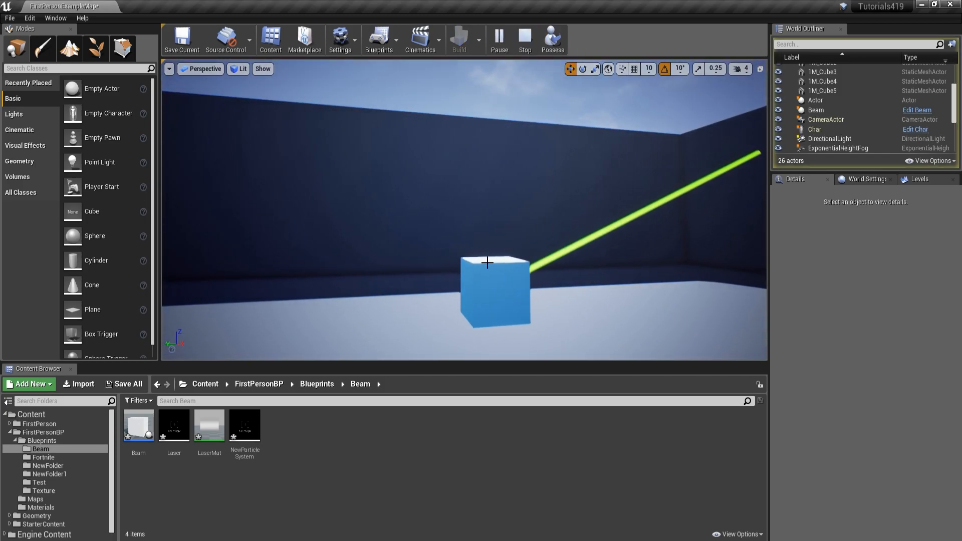
Step: Select the running Beam actor's Scene component and move it along the X axis to test the laser's target
{"action": "left_click", "coordinate": [488, 260]}
{"action": "right_click_drag", "start_coordinate": [488, 261], "coordinate": [491, 262]}
{"action": "double_click", "coordinate": [810, 230]}
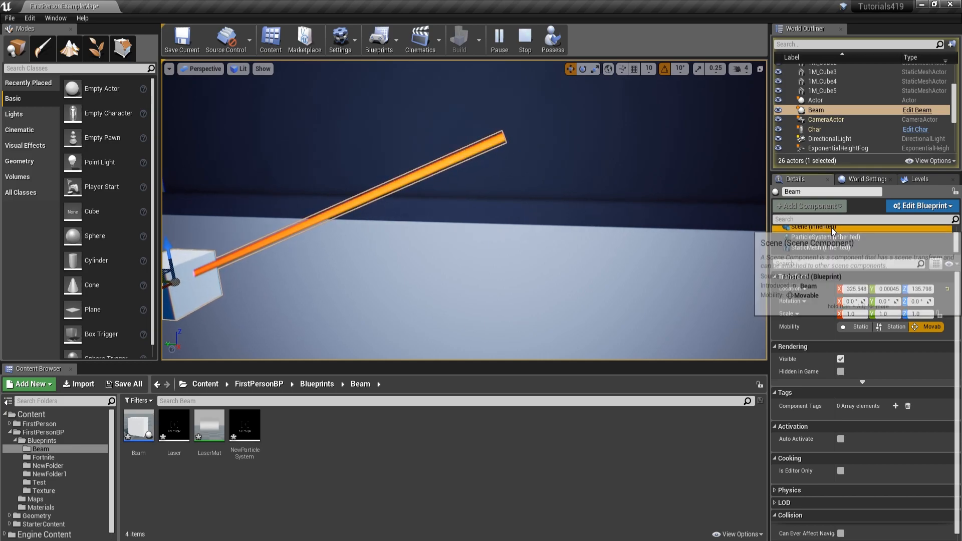
{"action": "right_click_drag", "start_coordinate": [382, 231], "coordinate": [353, 235]}
{"action": "key", "text": "s"}
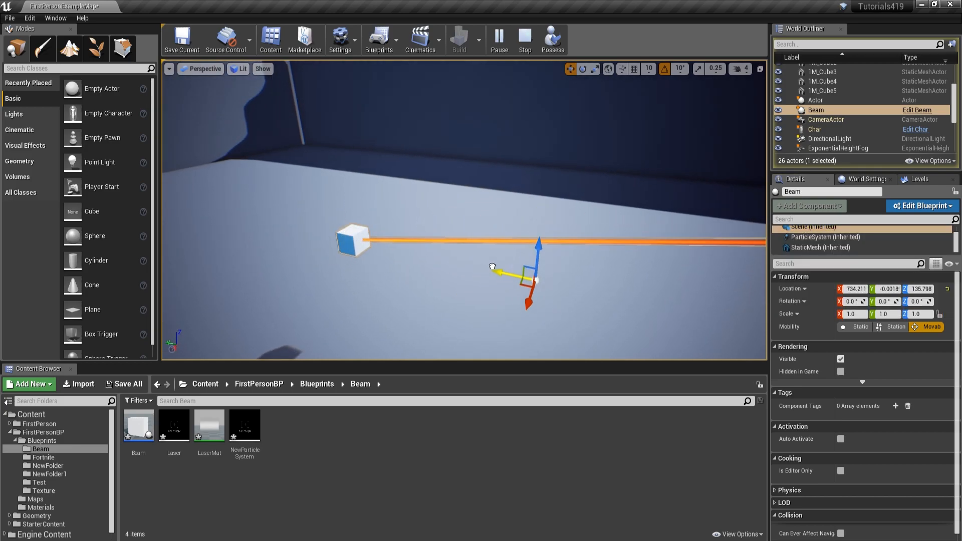
{"action": "right_click_drag", "start_coordinate": [503, 250], "coordinate": [493, 250]}
{"action": "scroll", "coordinate": [847, 241], "scroll_direction": "up", "scroll_amount": 1}
Step: Raise the Scene component, shift it to the opposite side of the cube and lower it to test the laser's tracking
{"action": "key", "text": "a"}
{"action": "right_click_drag", "start_coordinate": [586, 244], "coordinate": [538, 220]}
{"action": "right_click_drag", "start_coordinate": [346, 128], "coordinate": [483, 128]}
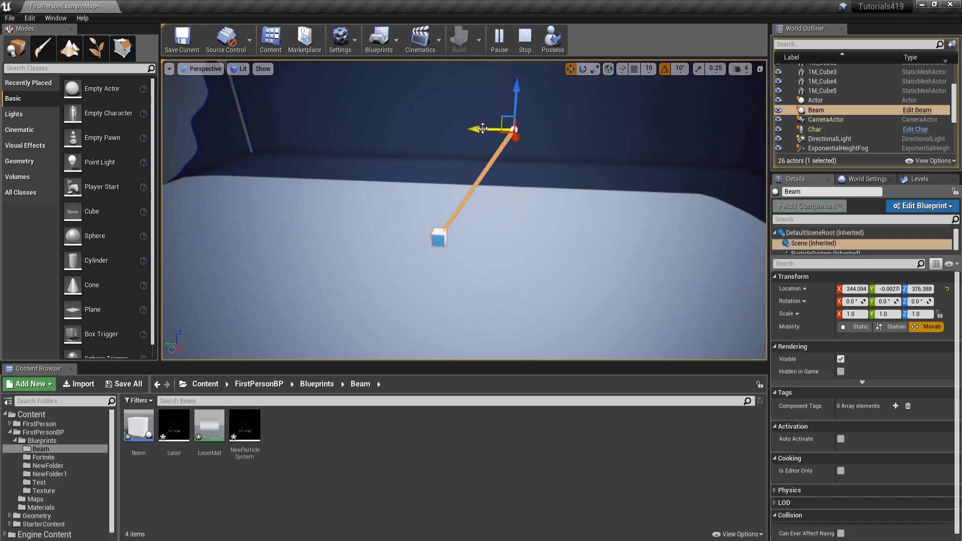
{"action": "key", "text": "a"}
{"action": "right_click_drag", "start_coordinate": [330, 121], "coordinate": [437, 95]}
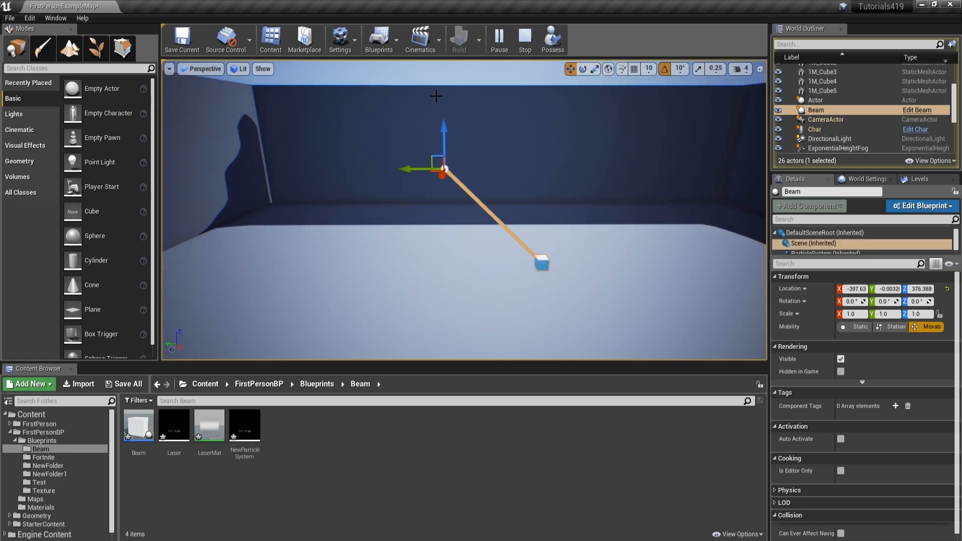
{"action": "right_click_drag", "start_coordinate": [437, 208], "coordinate": [440, 203]}
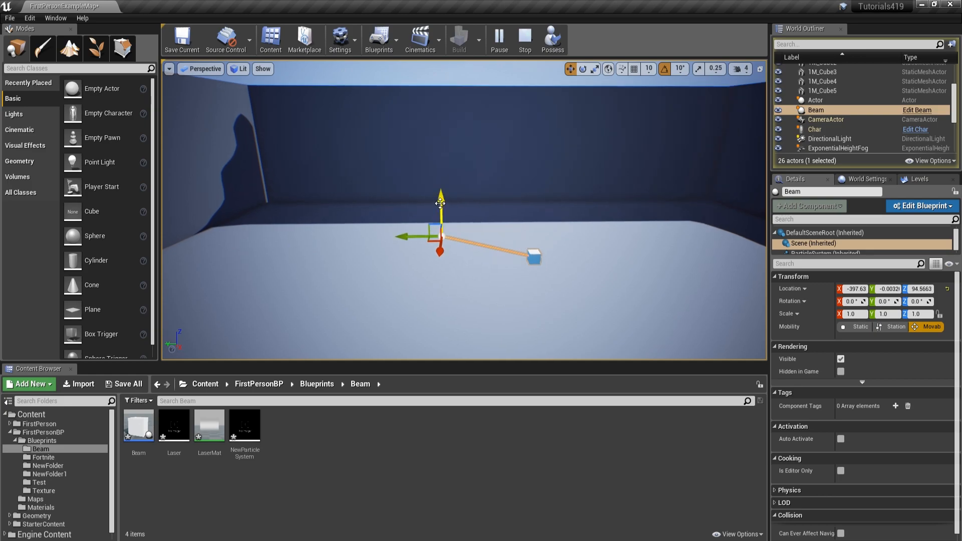
{"action": "key", "text": "w"}
{"action": "right_click_drag", "start_coordinate": [442, 236], "coordinate": [288, 215]}
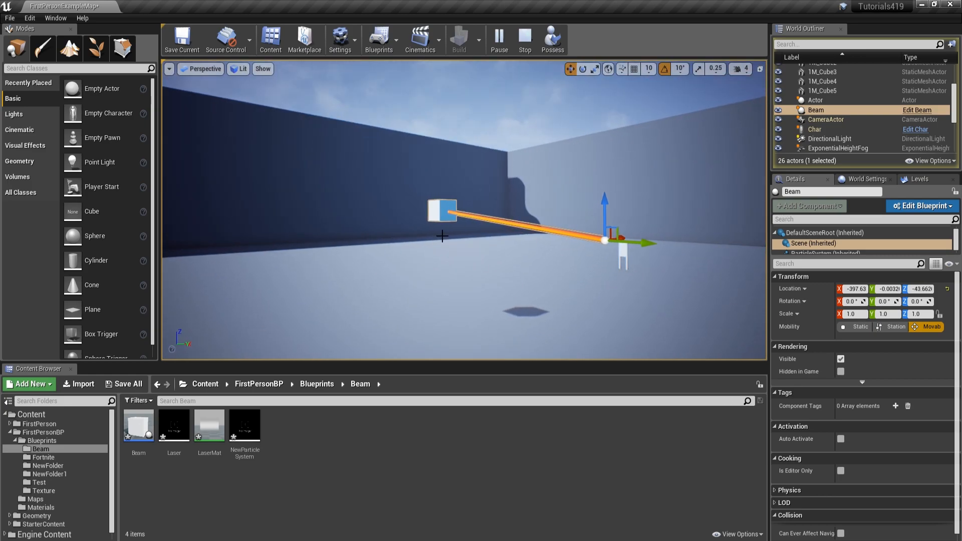
Step: View the repositioned laser from several angles, stop the play session and switch to the Beam Blueprint's Event Graph
{"action": "key", "text": "a"}
{"action": "right_click_drag", "start_coordinate": [442, 235], "coordinate": [350, 231]}
{"action": "key", "text": "w"}
{"action": "right_click_drag", "start_coordinate": [459, 302], "coordinate": [471, 237]}
{"action": "key", "text": "alt+Tab"}
{"action": "key", "text": "Escape"}
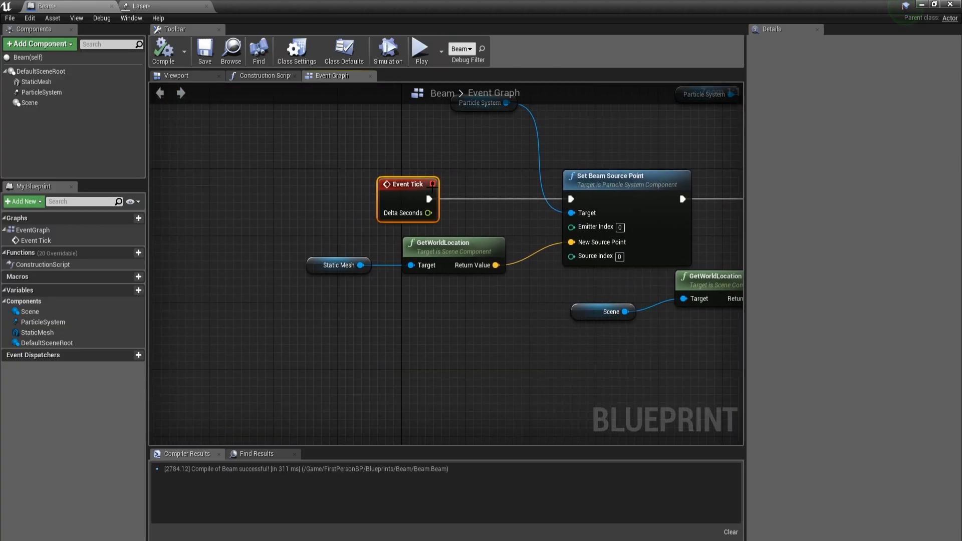
Step: Move Event Tick aside, connect a new Event BeginPlay node to Set Beam Source Point in its place, and compile the Blueprint
{"action": "left_click_drag", "start_coordinate": [424, 206], "coordinate": [416, 390]}
{"action": "right_click", "coordinate": [409, 216]}
{"action": "type", "text": "event beg"}
{"action": "key", "text": "Return"}
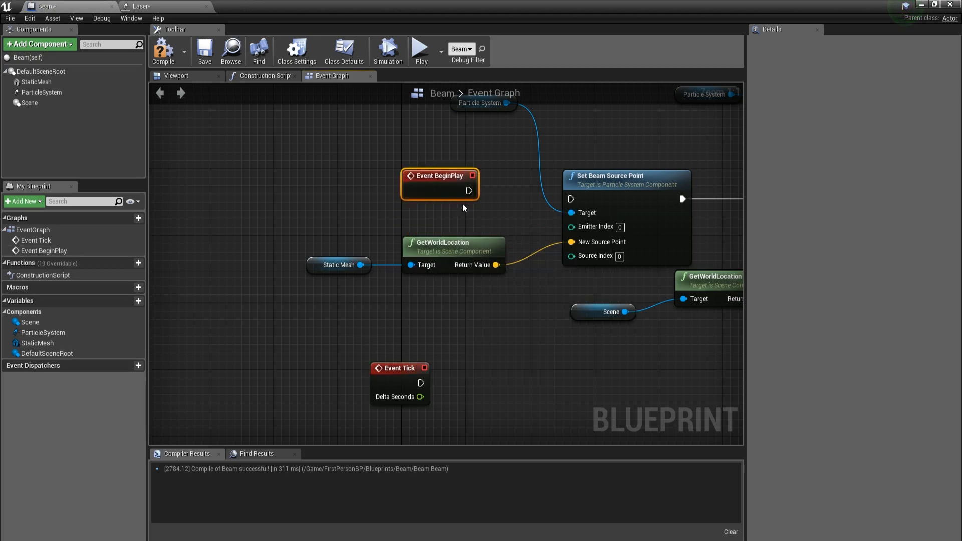
{"action": "left_click_drag", "start_coordinate": [433, 191], "coordinate": [433, 199]}
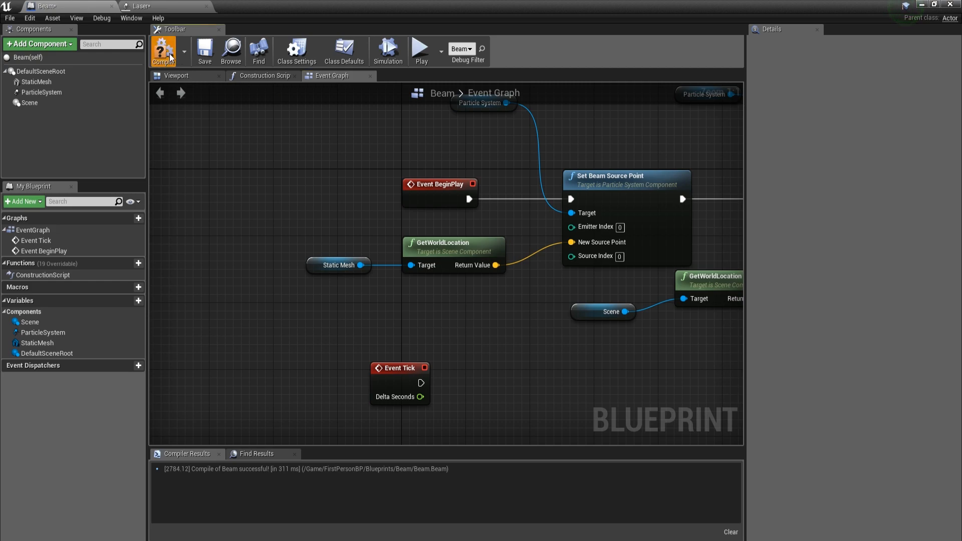
Step: Play the level in a new window to check the laser driven by Event BeginPlay, and stop the session
{"action": "right_click_drag", "start_coordinate": [680, 149], "coordinate": [443, 171]}
{"action": "left_click", "coordinate": [441, 51]}
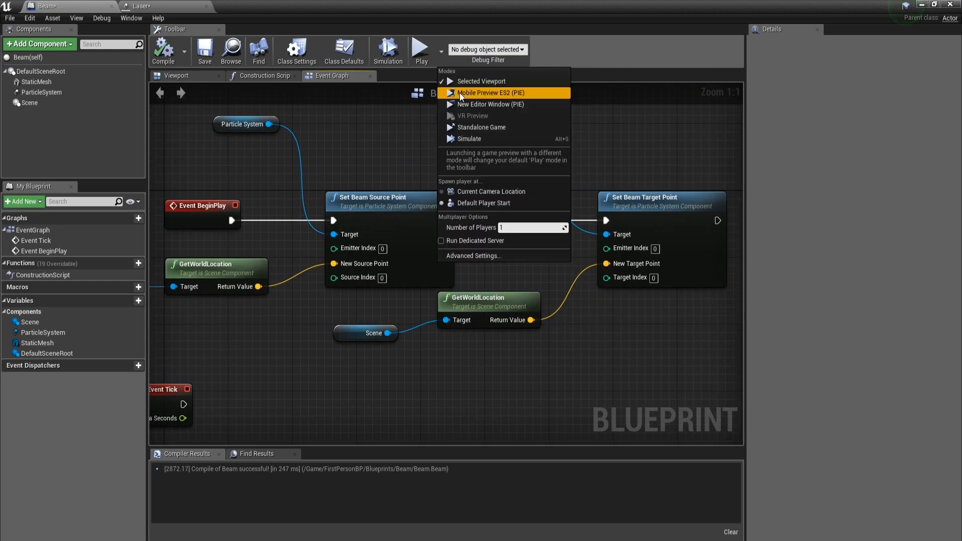
{"action": "left_click", "coordinate": [472, 122]}
{"action": "key", "text": "w"}
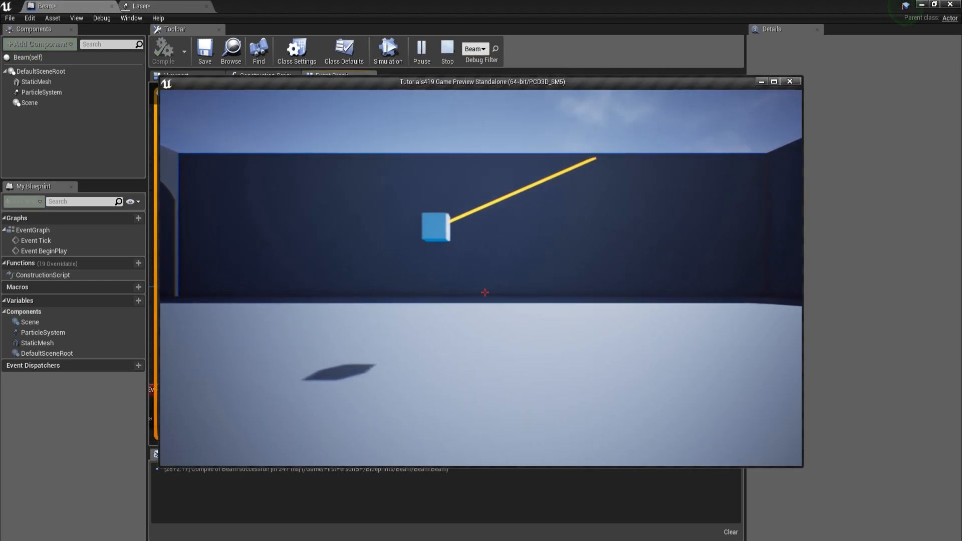
{"action": "key", "text": "s"}
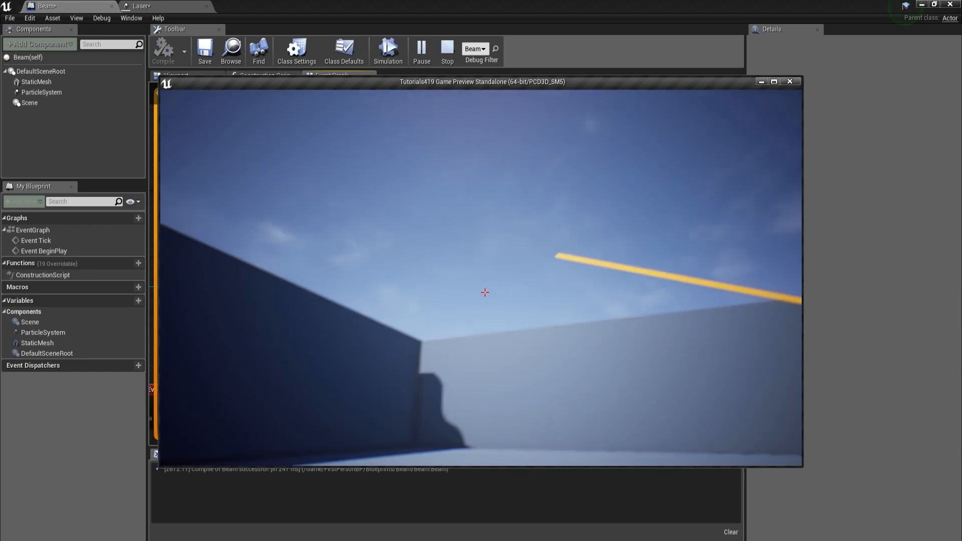
{"action": "key", "text": "Escape"}
Step: Place the unconnected Event Tick node beneath the Static Mesh's GetWorldLocation node and review the complete beam graph
{"action": "left_click_drag", "start_coordinate": [394, 299], "coordinate": [390, 267]}
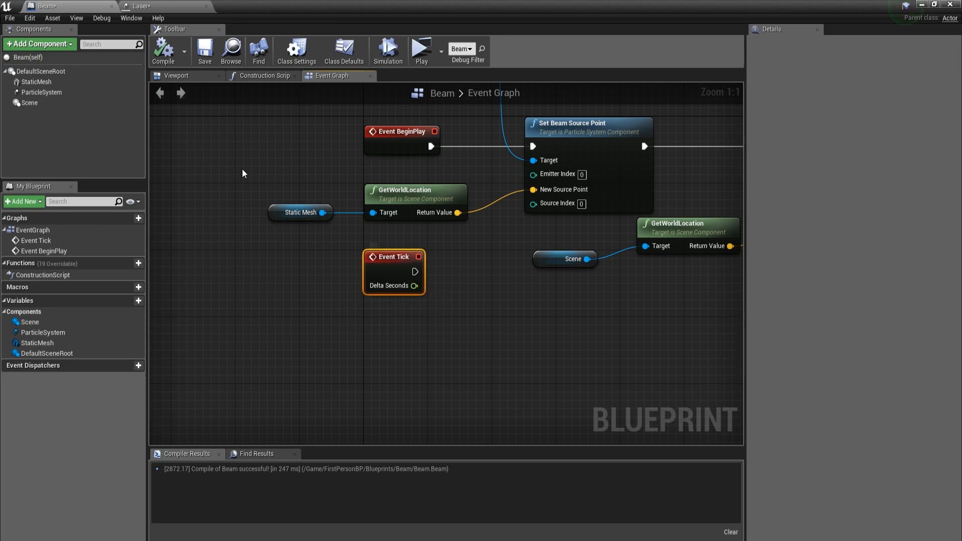
{"action": "scroll", "coordinate": [428, 193], "scroll_direction": "down", "scroll_amount": 3}
{"action": "scroll", "coordinate": [430, 196], "scroll_direction": "up", "scroll_amount": 3}
{"action": "right_click_drag", "start_coordinate": [436, 220], "coordinate": [450, 257]}
{"action": "left_click", "coordinate": [457, 294]}
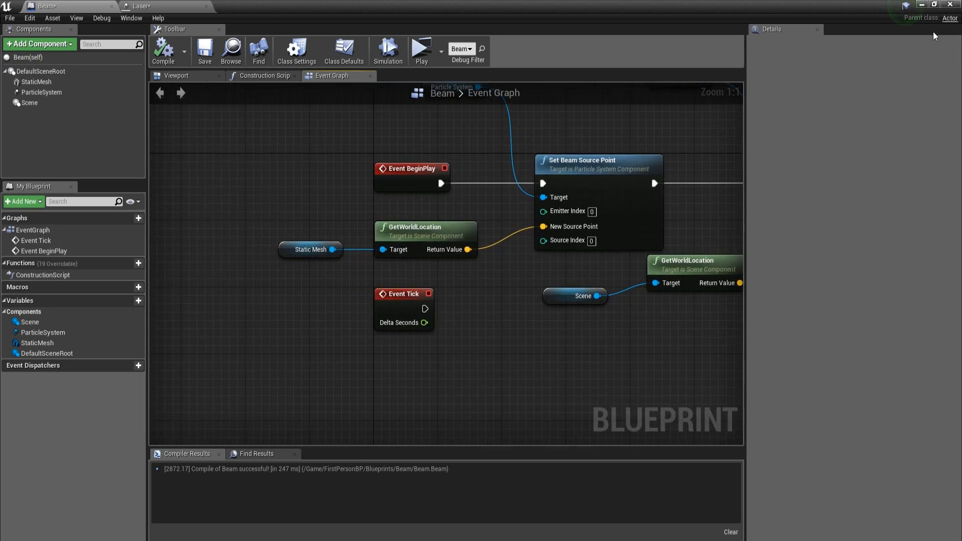
{"action": "scroll", "coordinate": [384, 224], "scroll_direction": "down", "scroll_amount": 2}
{"action": "right_click_drag", "start_coordinate": [370, 244], "coordinate": [225, 281]}
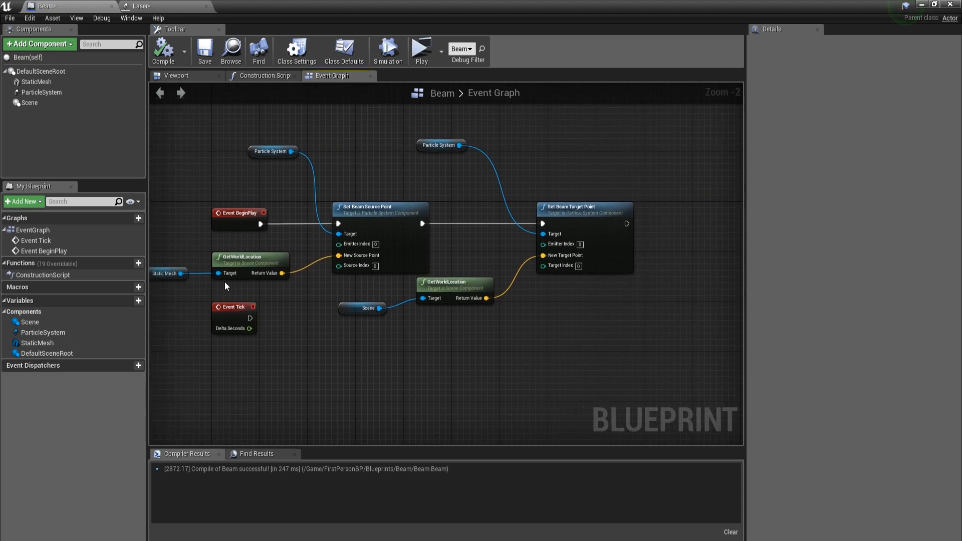
Step: Close the Blueprint editor window and look around the level viewport
{"action": "left_click", "coordinate": [950, 5]}
{"action": "right_click_drag", "start_coordinate": [464, 211], "coordinate": [280, 223]}
{"action": "right_click_drag", "start_coordinate": [522, 191], "coordinate": [437, 226]}
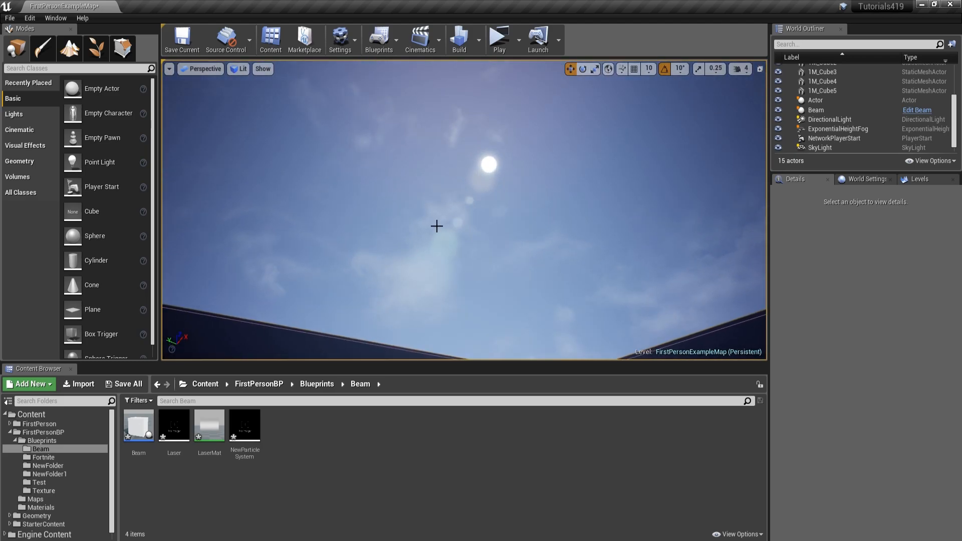